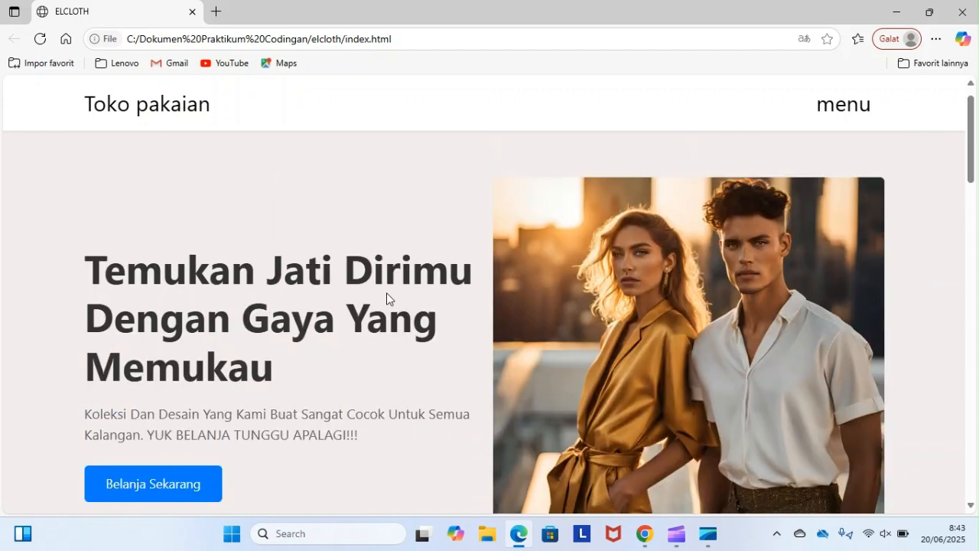
- Review the ELCLOTH store page from the hero section through the collection, categories and services to the footer, and return to its start
scroll(389, 299, "down", 5)
scroll(386, 293, "up", 1)
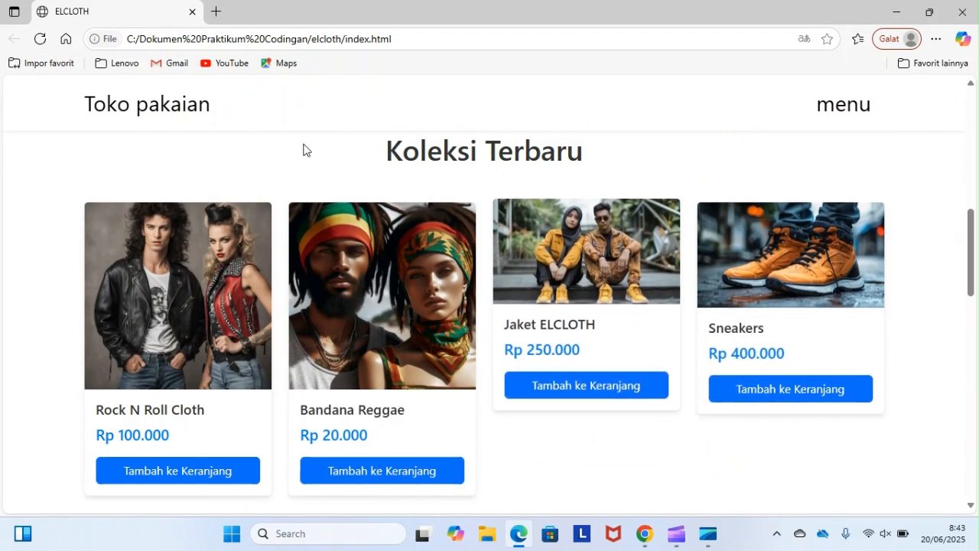
scroll(342, 385, "down", 5)
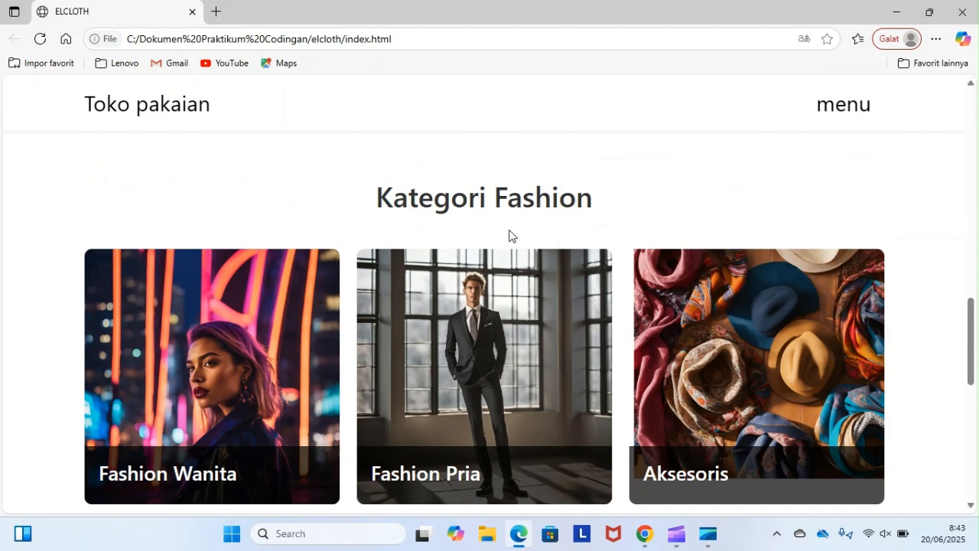
scroll(236, 326, "down", 1)
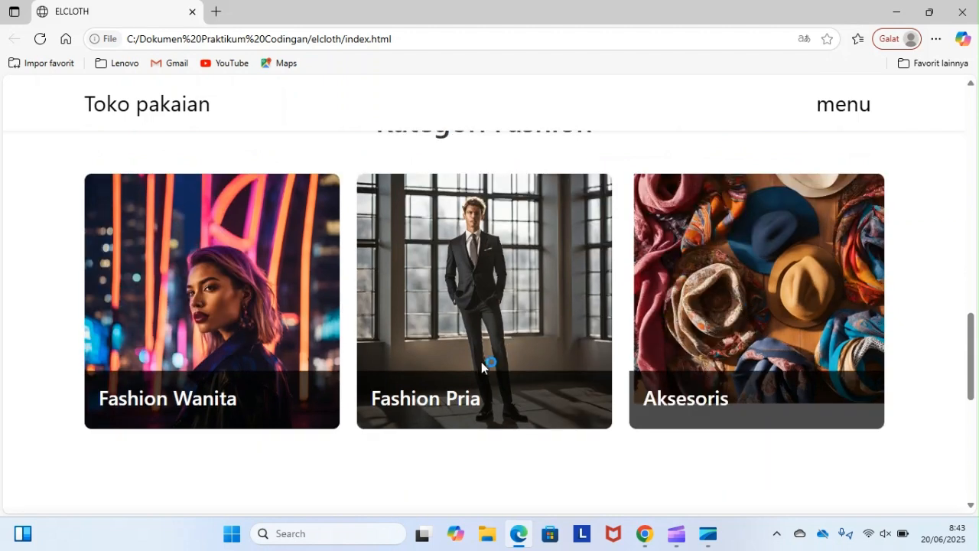
scroll(482, 363, "down", 5)
scroll(481, 367, "down", 1)
scroll(481, 367, "up", 2)
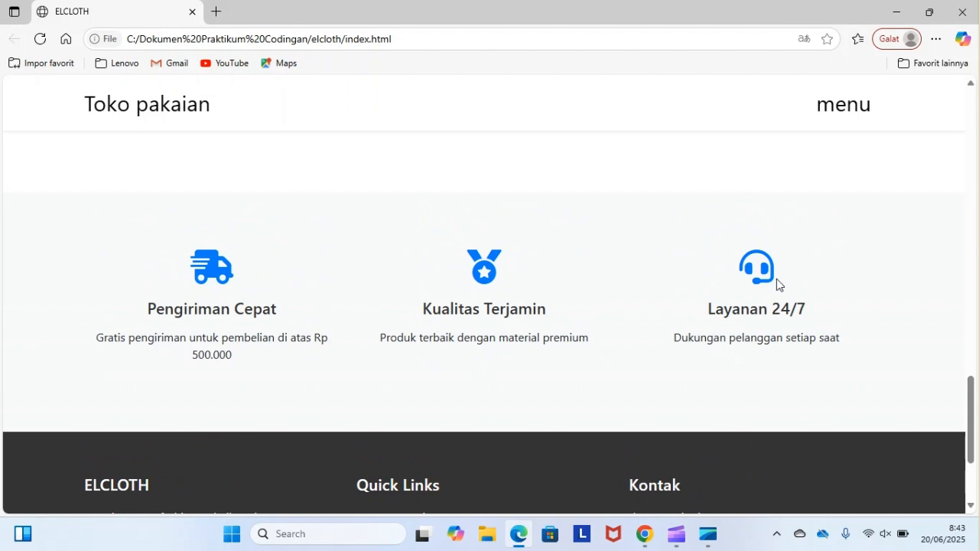
scroll(509, 348, "down", 2)
scroll(504, 352, "down", 1)
scroll(504, 352, "up", 1)
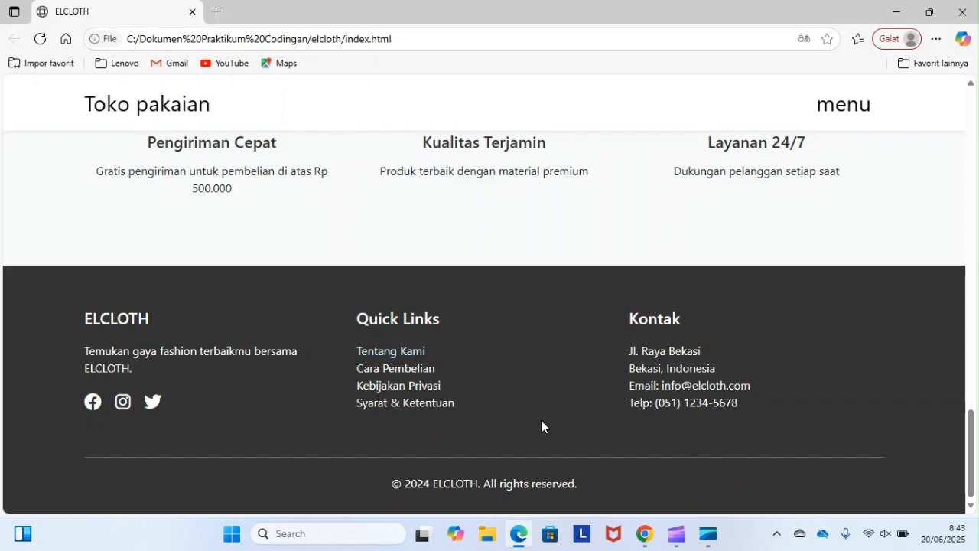
key("Home")
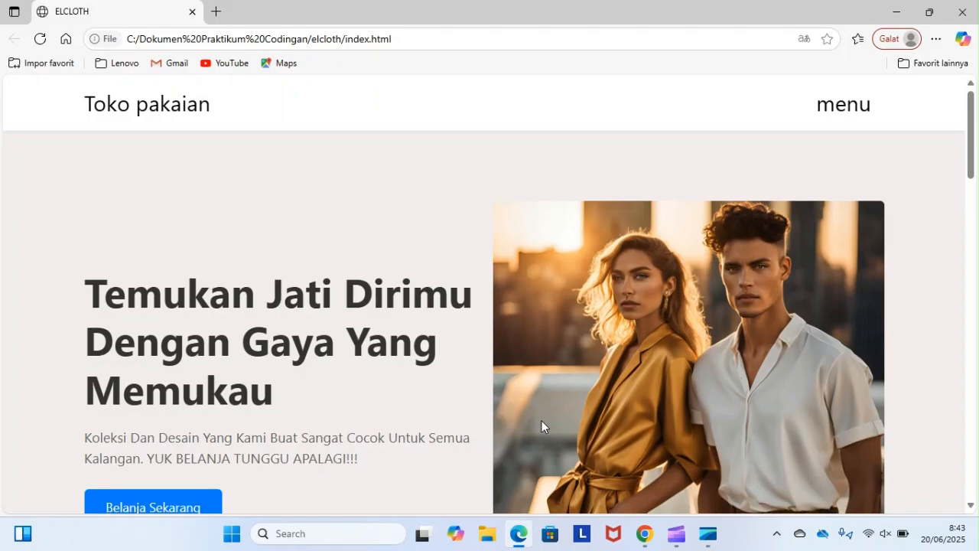
- Switch to the Google Cloud console in Chrome and open the VM instances page of Compute Engine
key("super+d")
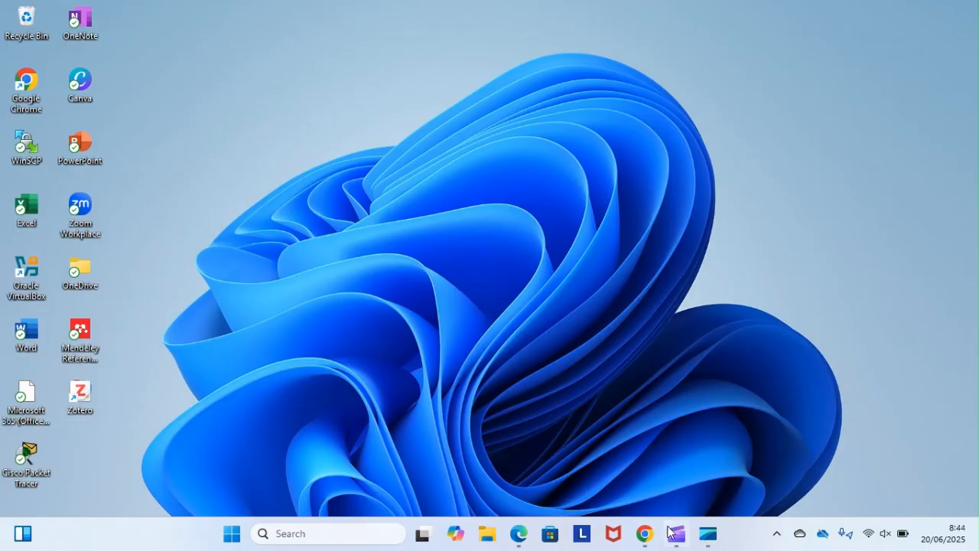
mouse_move(637, 539)
mouse_move(638, 450)
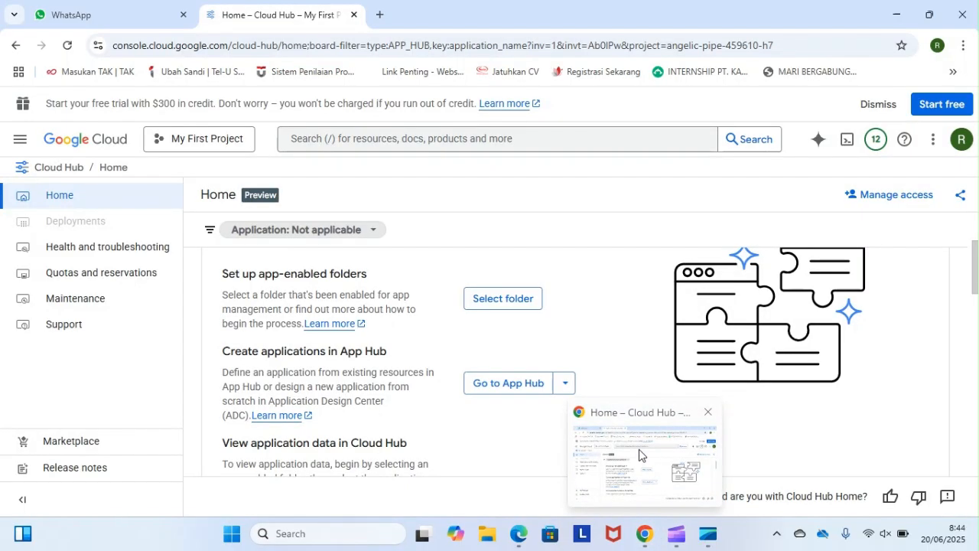
left_click(639, 456)
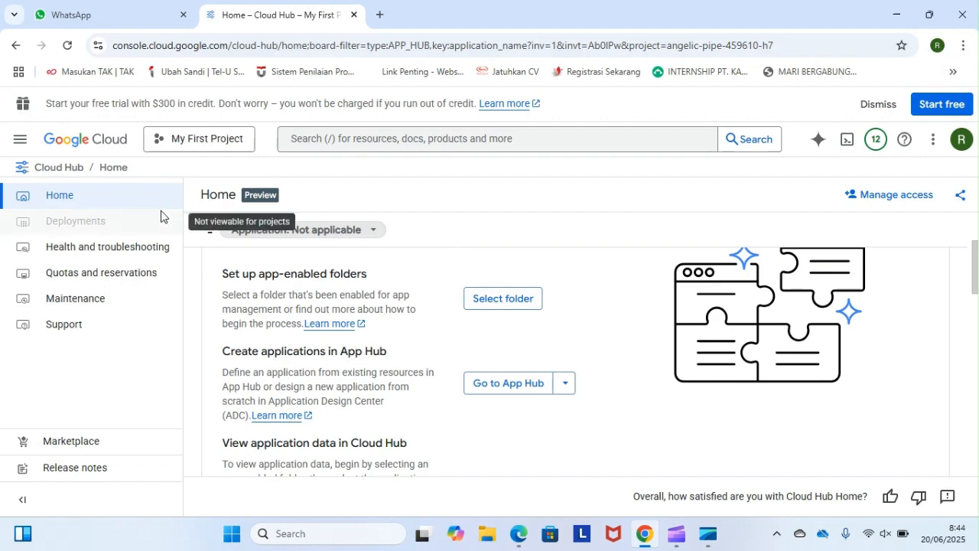
left_click(21, 140)
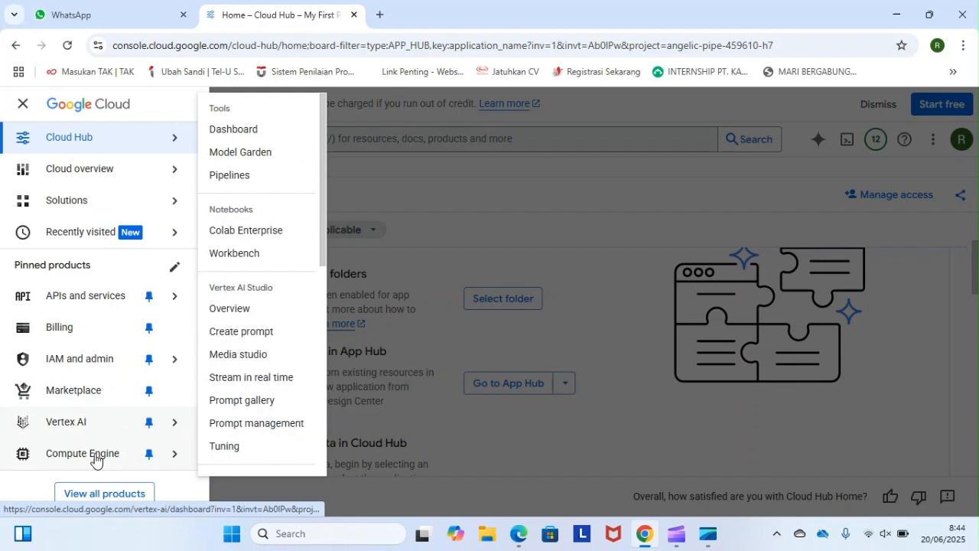
mouse_move(173, 453)
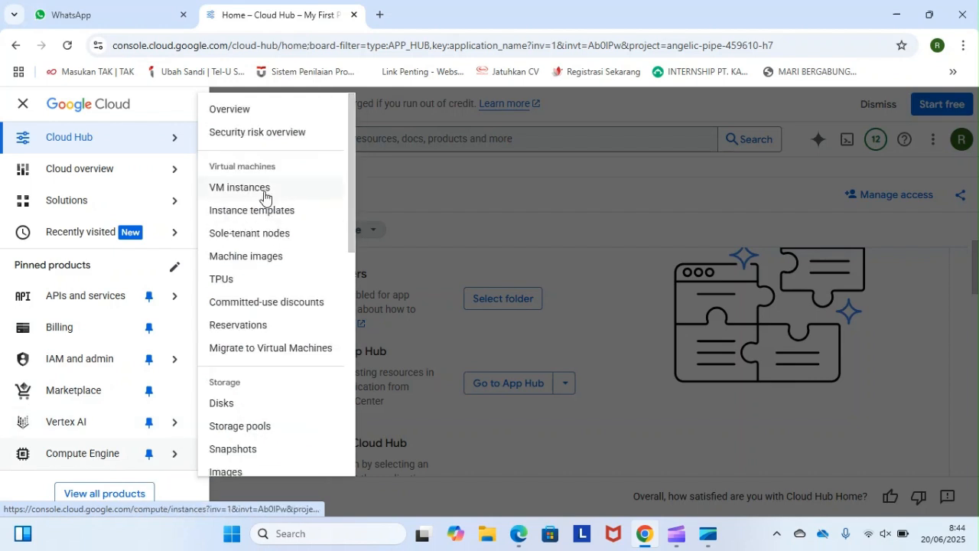
left_click(266, 196)
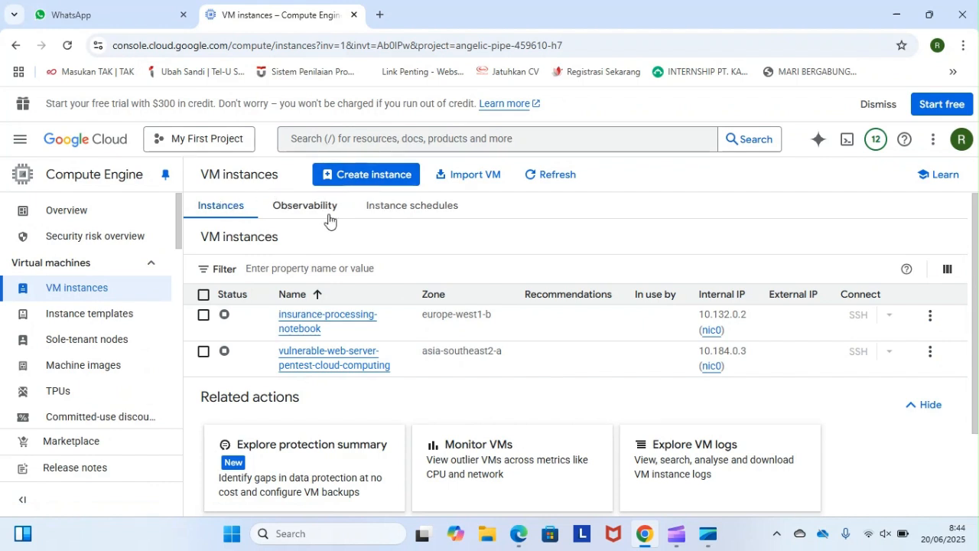
- Start creating a new VM instance and name it elcloth-vm
left_click(391, 186)
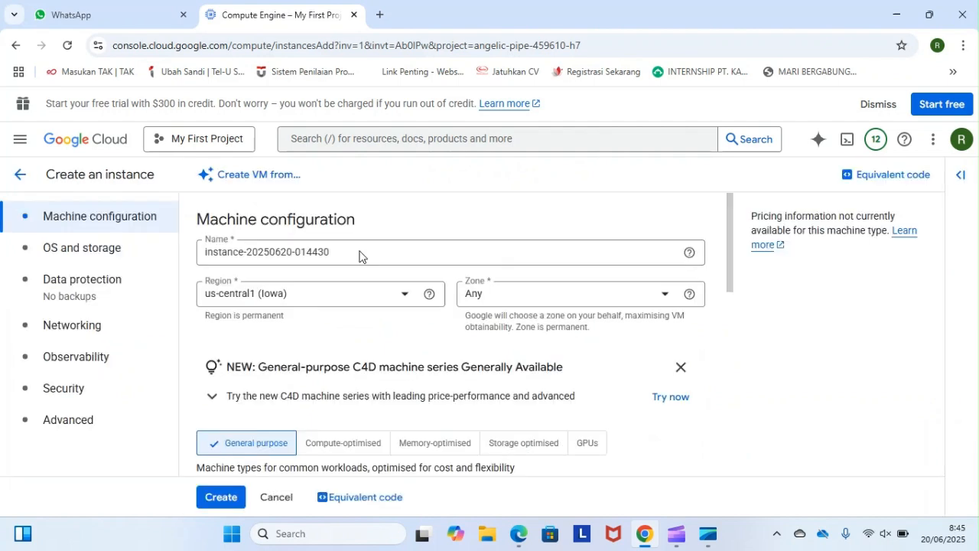
left_click(342, 254)
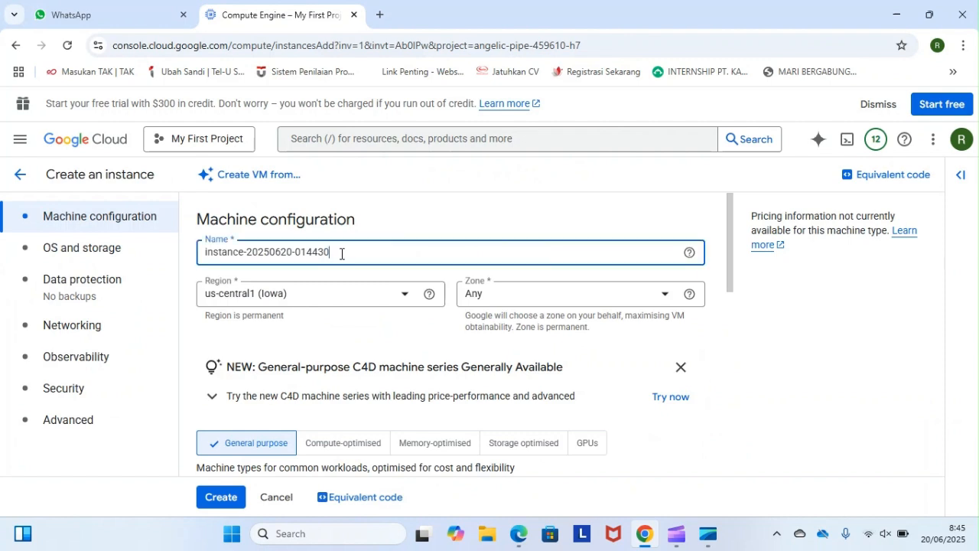
key("ctrl+a")
key("BackSpace")
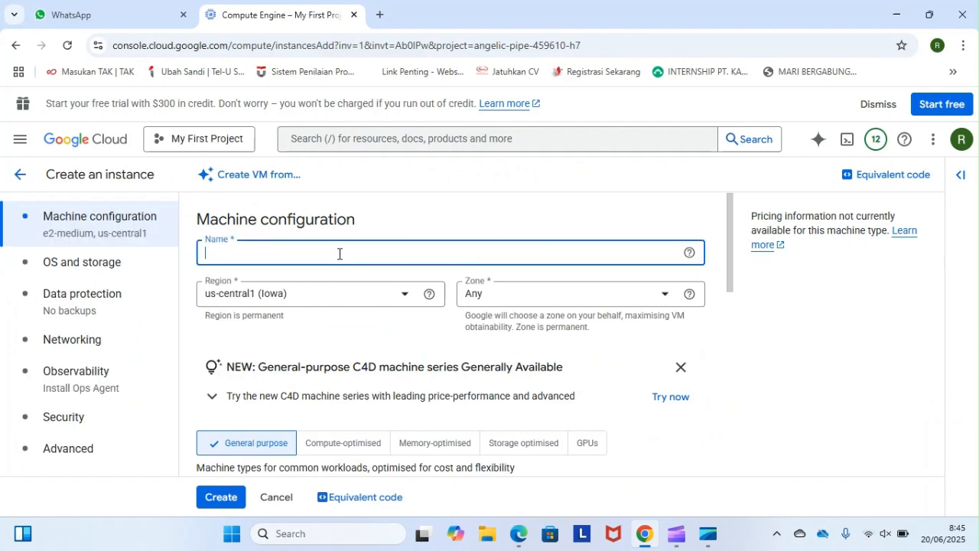
type("el clot")
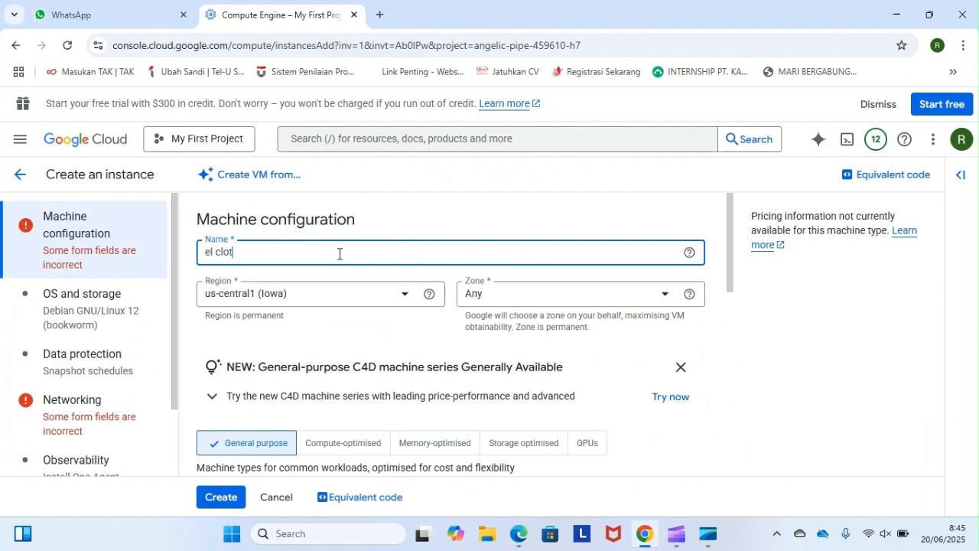
type("h-vm")
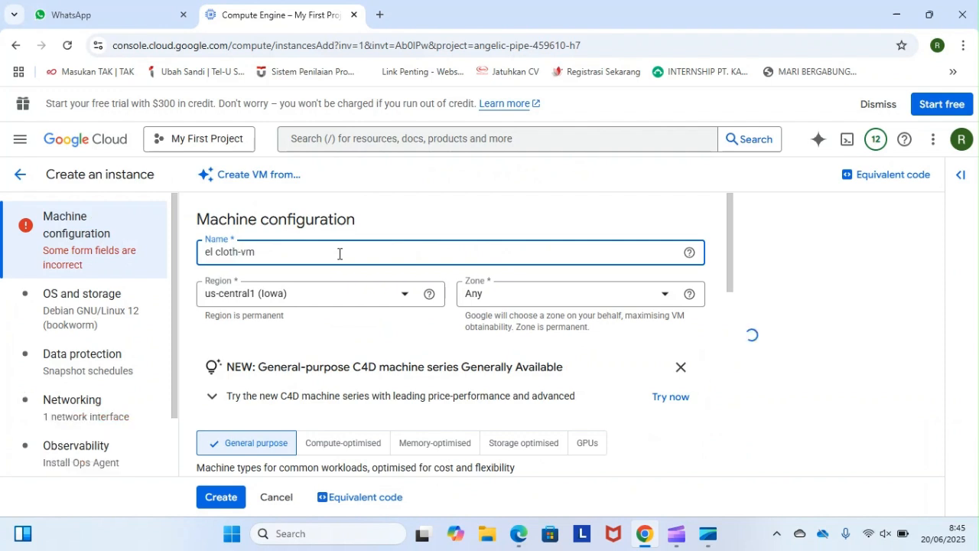
key("BackSpace")
key("BackSpace")
key("BackSpace")
key("BackSpace")
key("BackSpace")
key("BackSpace")
key("BackSpace")
key("BackSpace")
key("BackSpace")
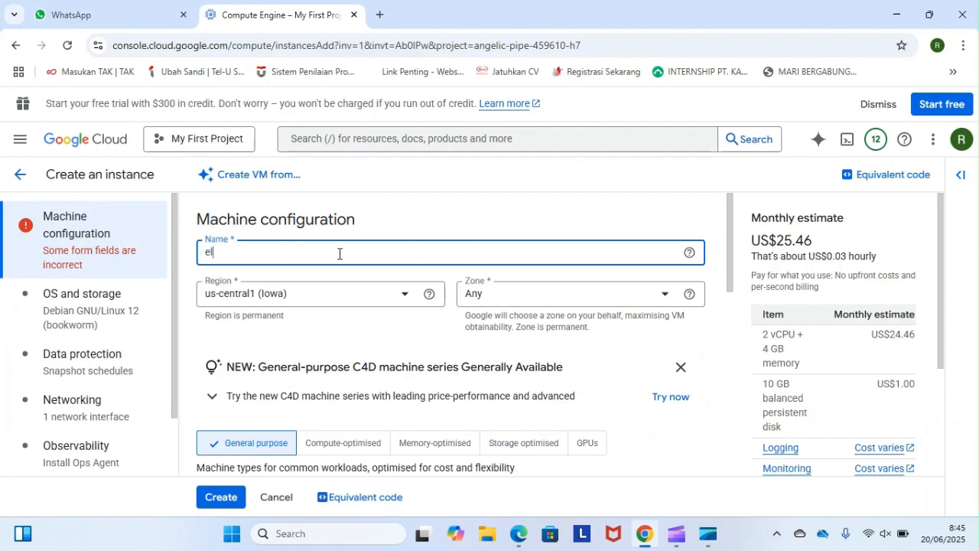
type("cloth")
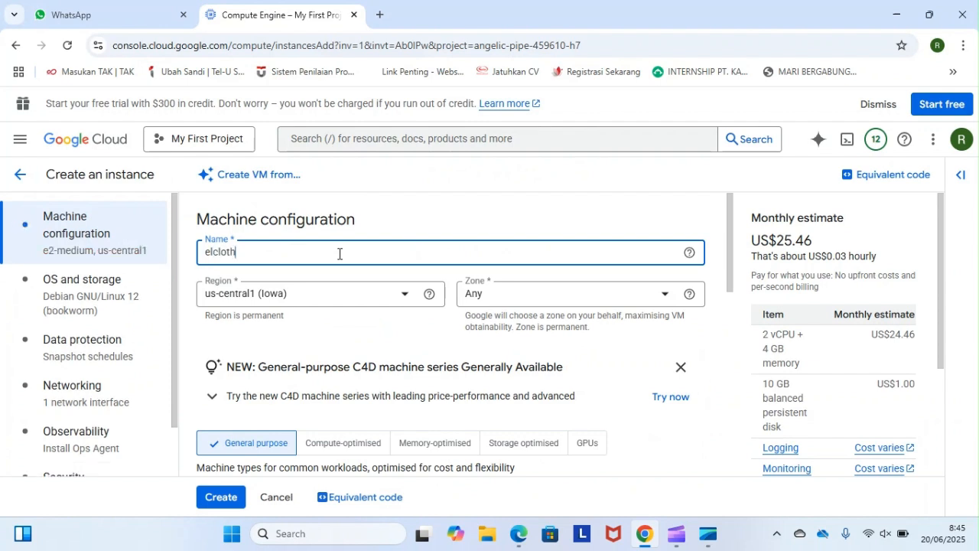
type("-vm")
- Set the instance's region to asia-southeast2 (Jakarta)
left_click(306, 294)
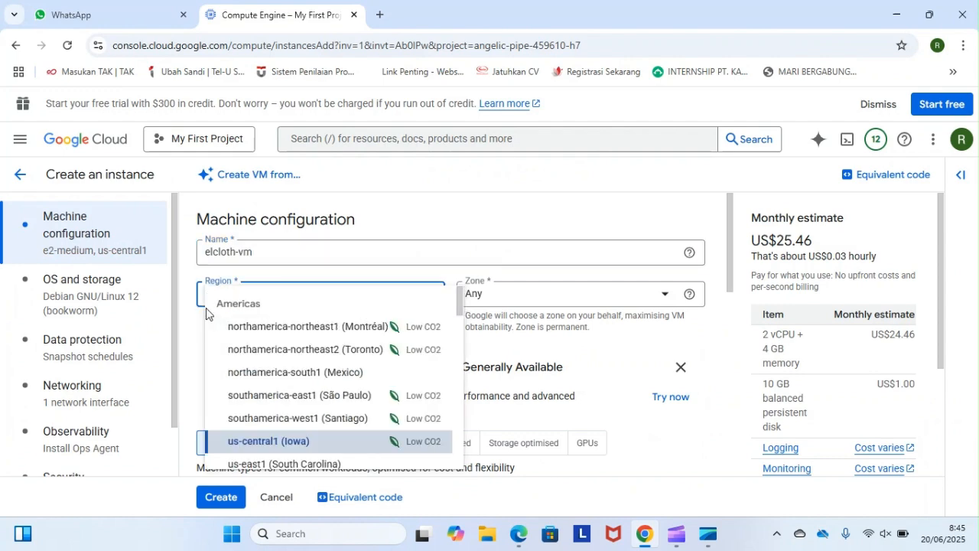
scroll(288, 346, "down", 2)
scroll(288, 346, "down", 8)
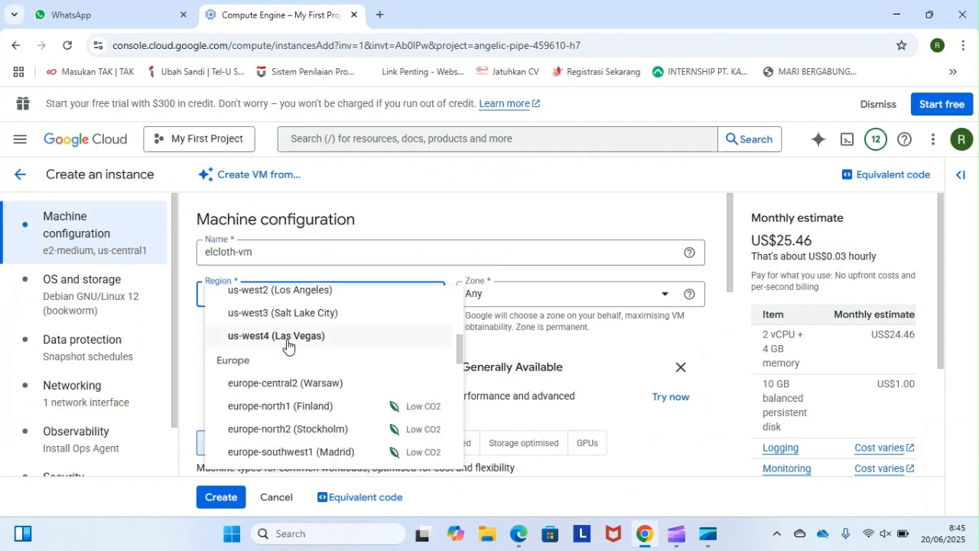
scroll(288, 346, "down", 5)
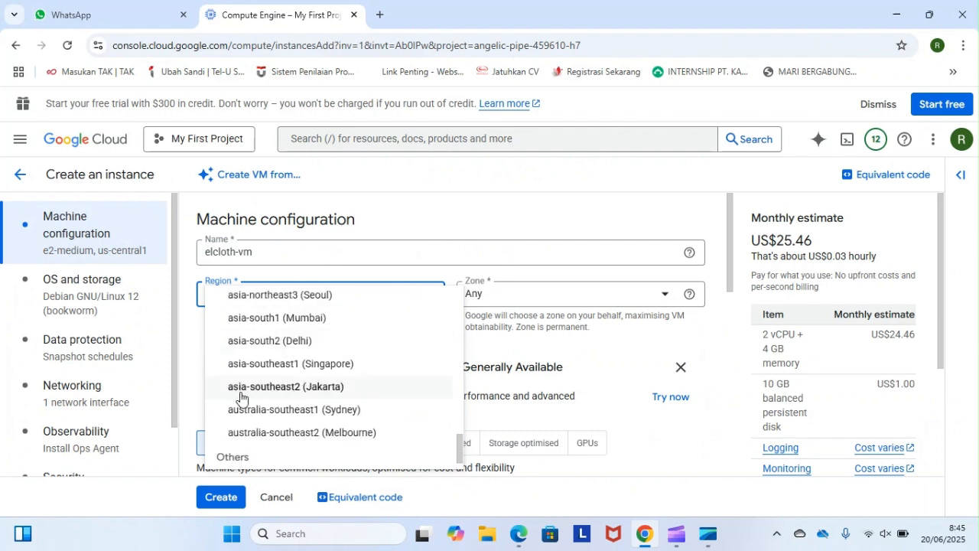
left_click(305, 392)
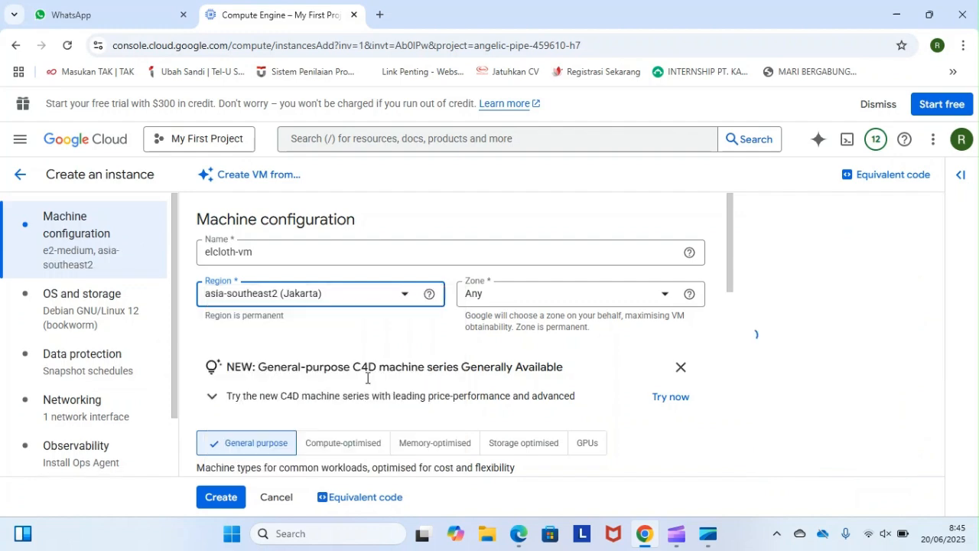
- Examine the general-purpose machine series table, comparing the E2 series' description, vCPUs, memory and CPU platform
scroll(390, 376, "down", 3)
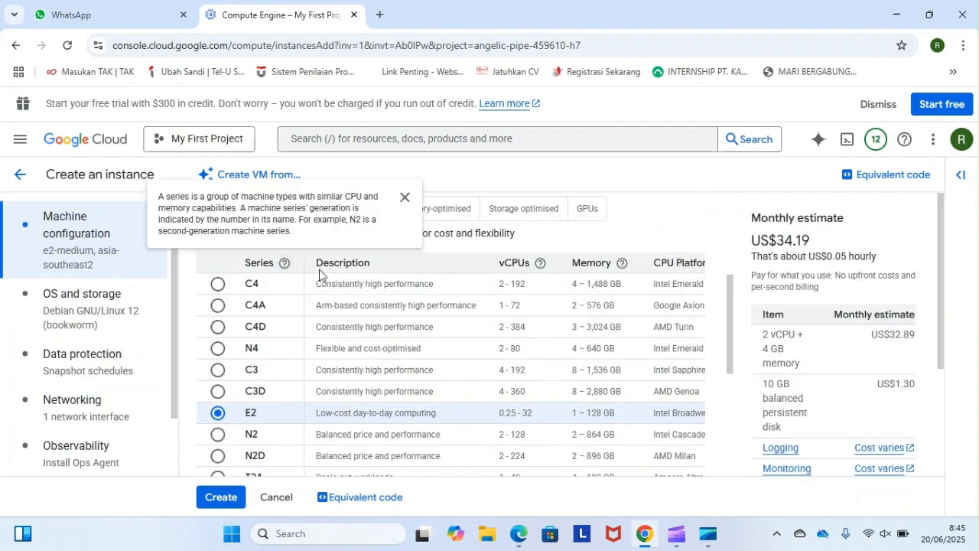
scroll(396, 329, "down", 1)
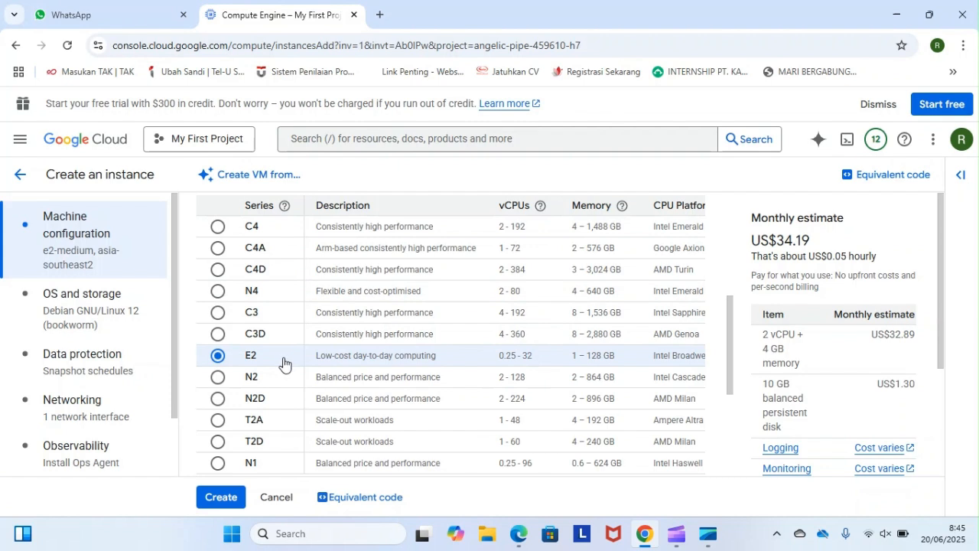
scroll(283, 362, "down", 2)
scroll(287, 363, "up", 2)
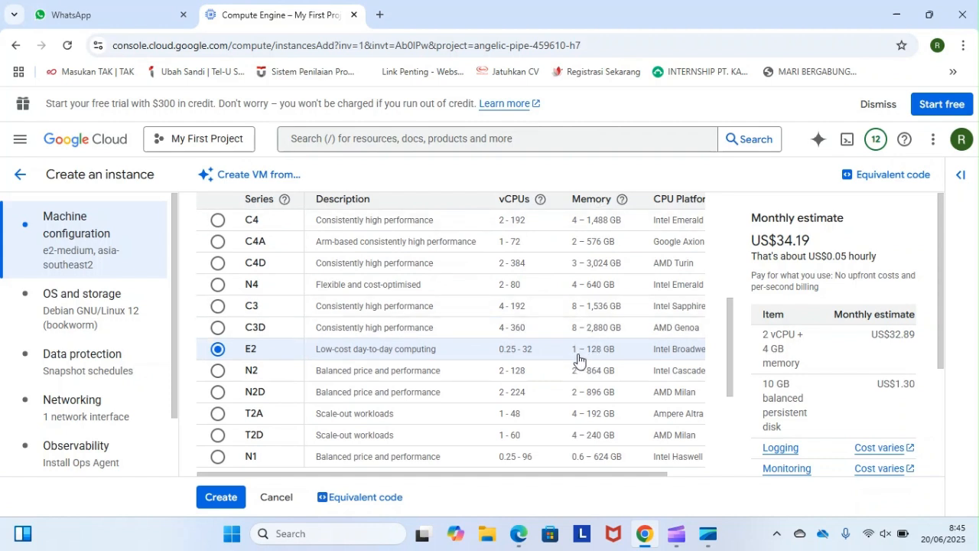
scroll(602, 360, "right", 1)
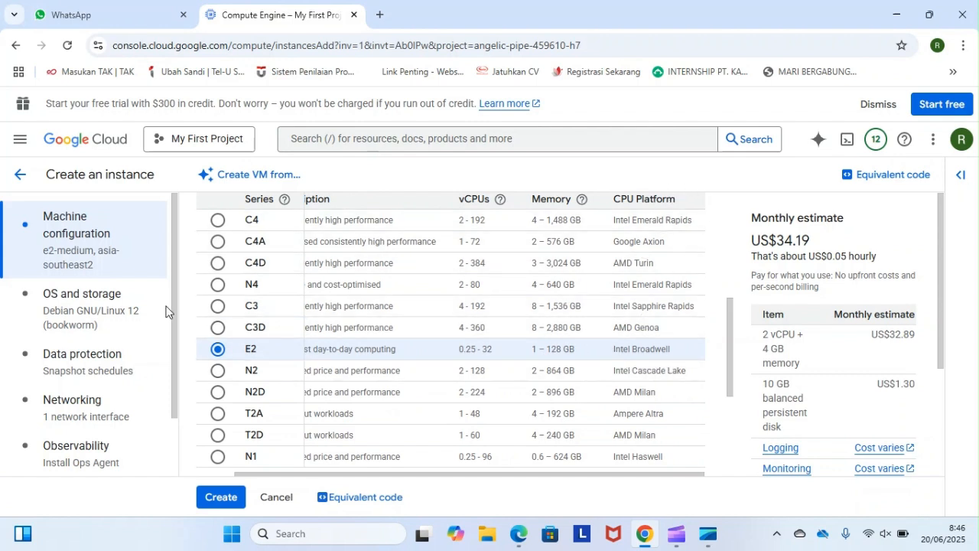
- Change the boot disk's operating system to Ubuntu and its version to Ubuntu 22.04 LTS Minimal for x86/64
left_click(89, 300)
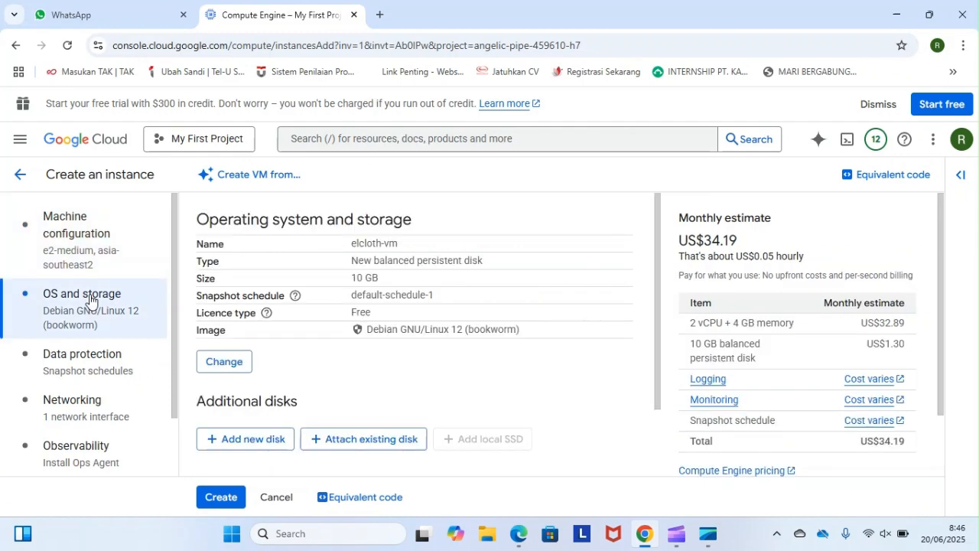
left_click(239, 367)
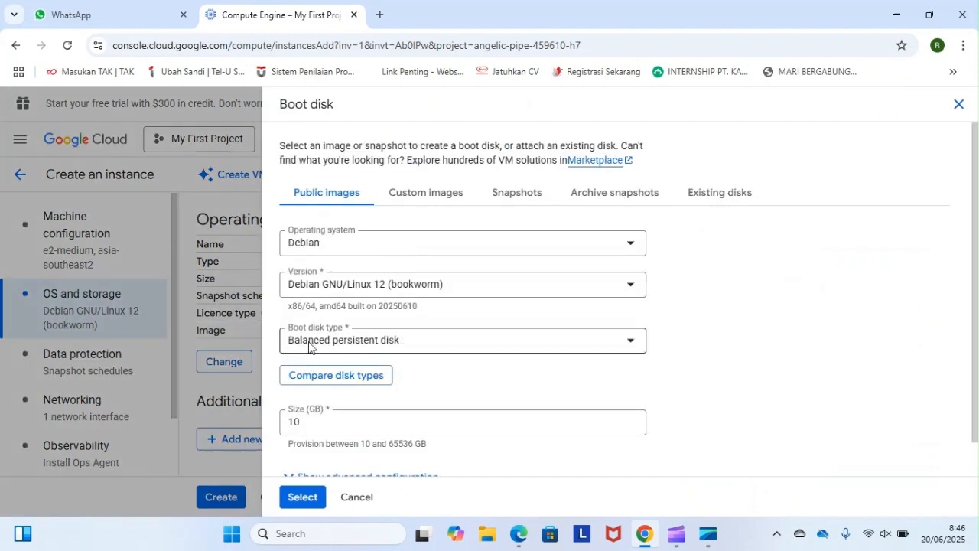
left_click(396, 245)
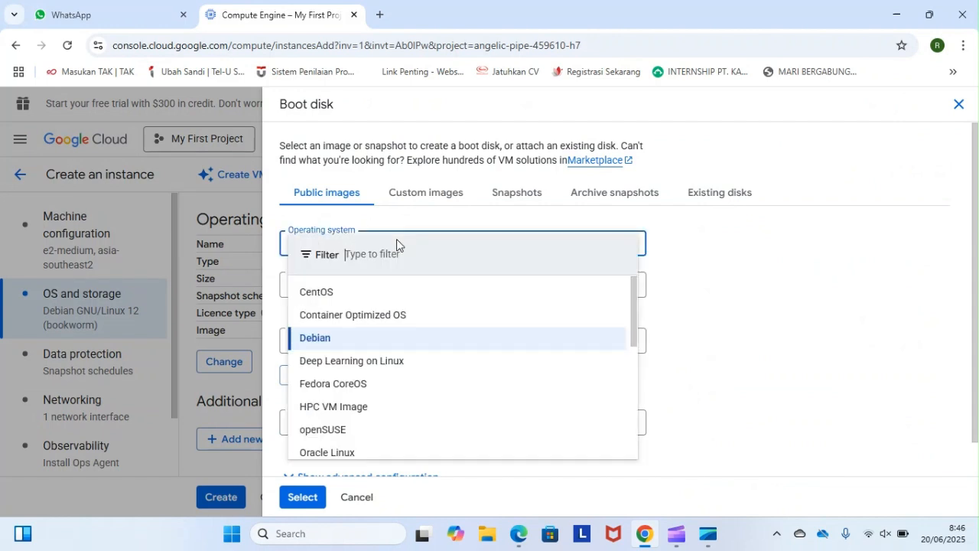
scroll(329, 361, "down", 3)
scroll(339, 368, "down", 1)
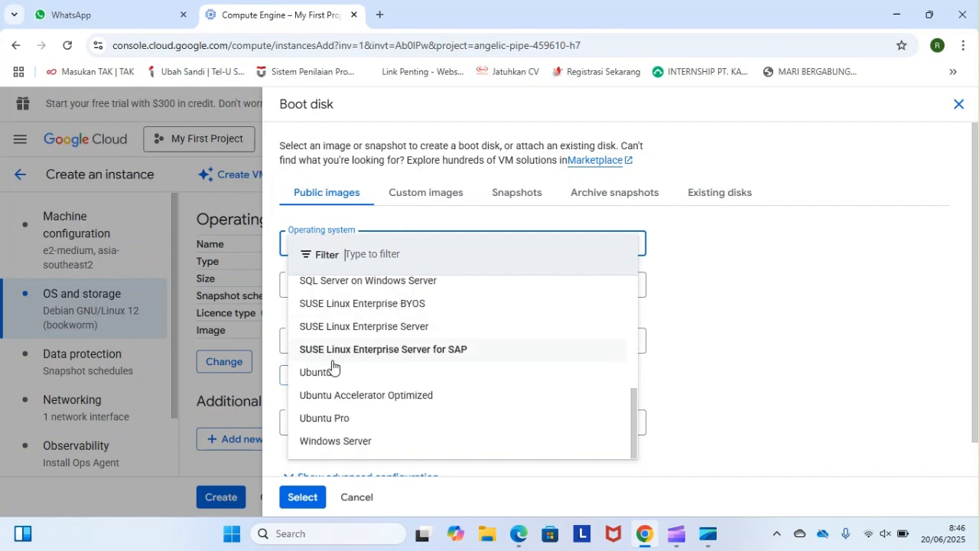
left_click(320, 375)
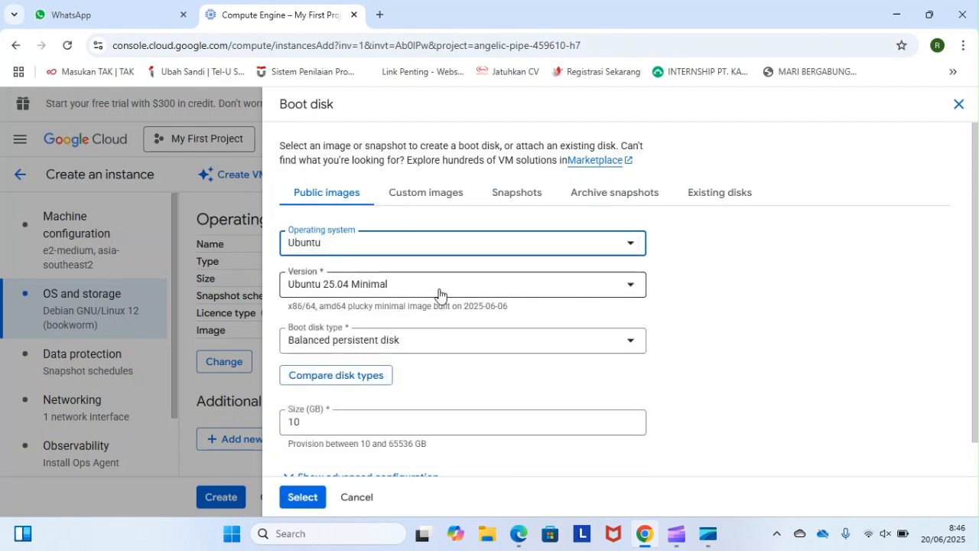
left_click(398, 286)
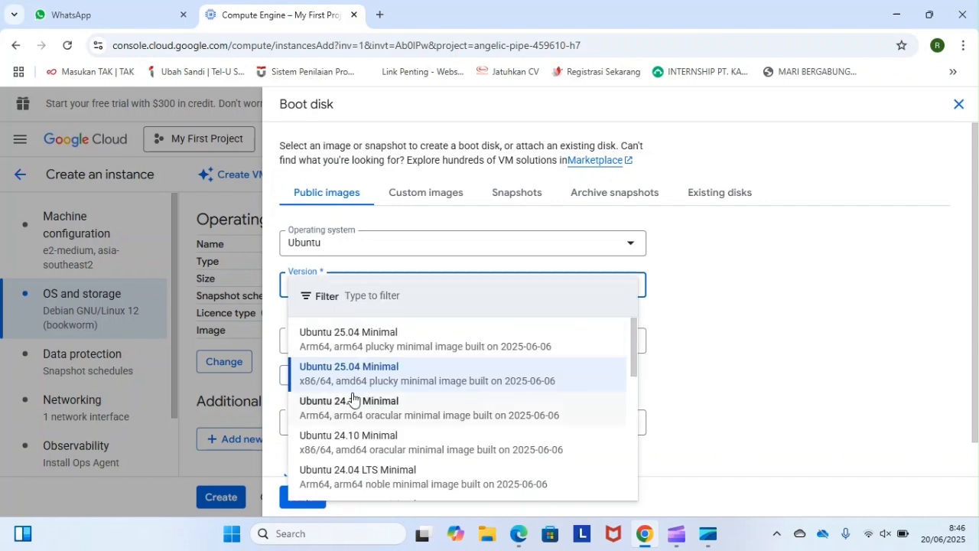
scroll(351, 398, "down", 2)
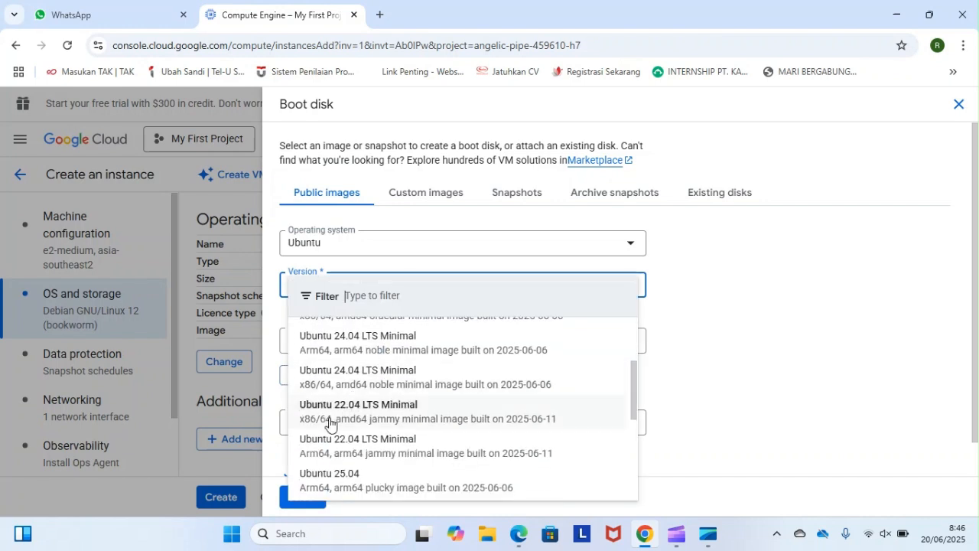
left_click(376, 418)
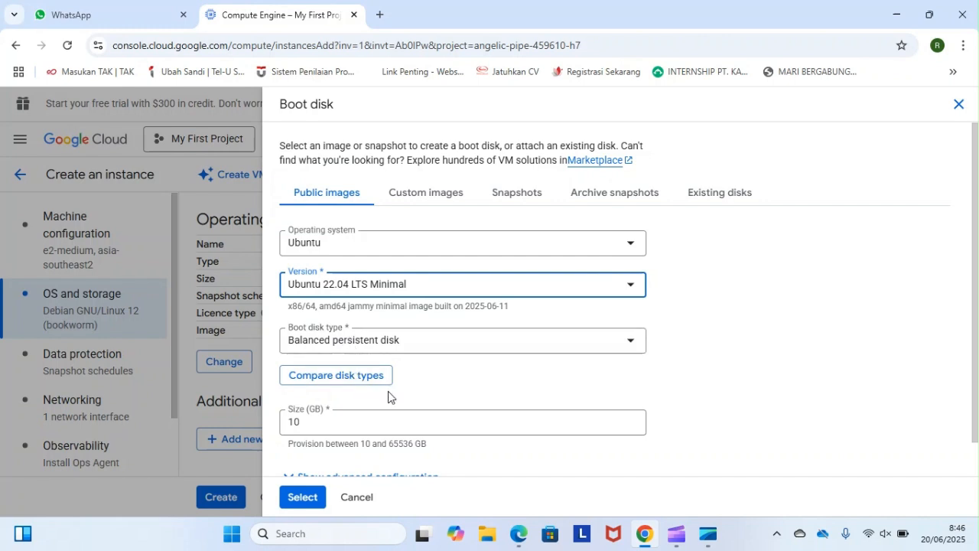
- Confirm the Ubuntu boot disk and allow HTTP traffic, HTTPS traffic and load balancer health checks in the networking firewall settings
scroll(404, 393, "down", 1)
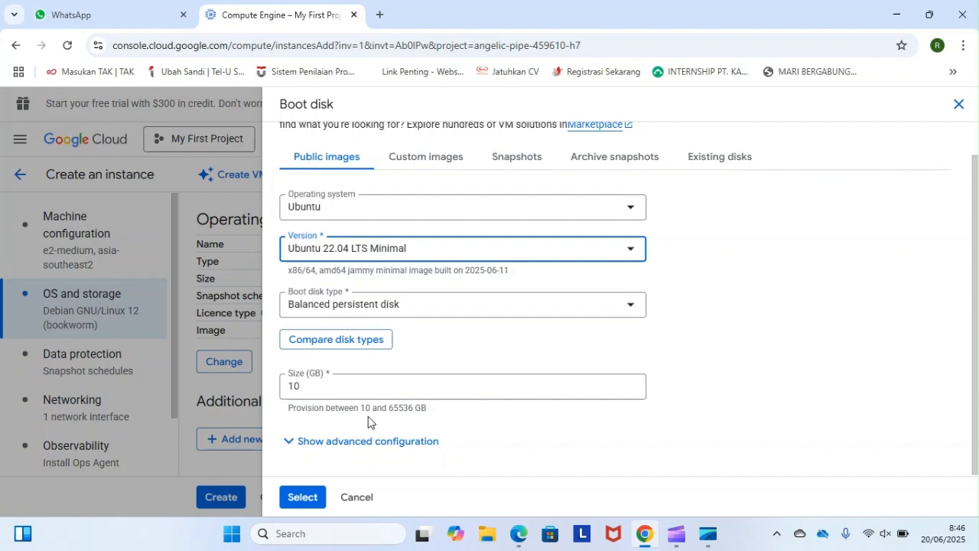
left_click(312, 498)
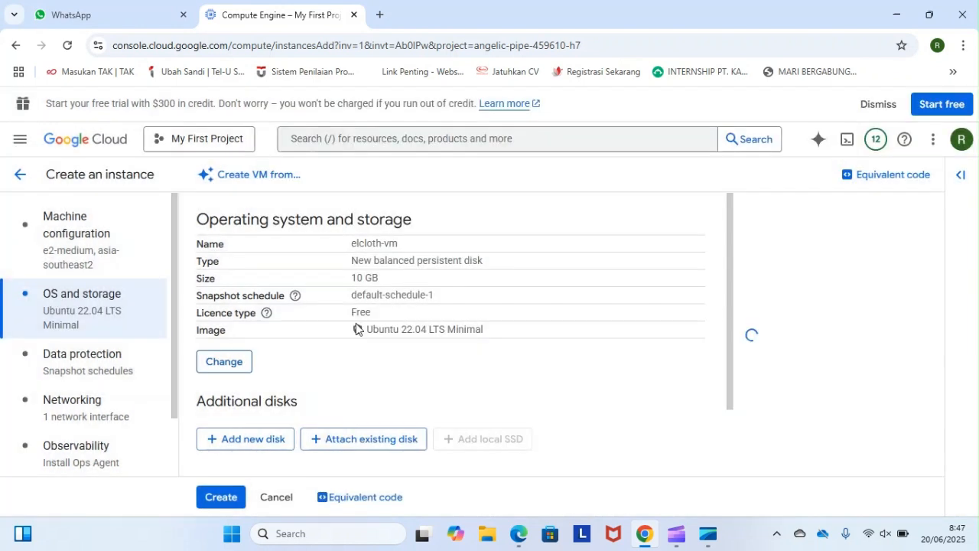
left_click(85, 408)
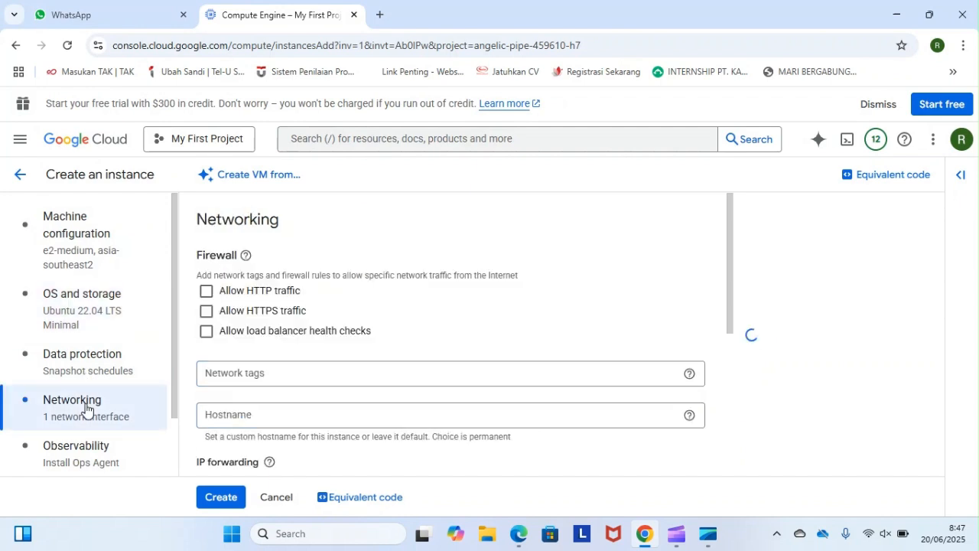
left_click(206, 293)
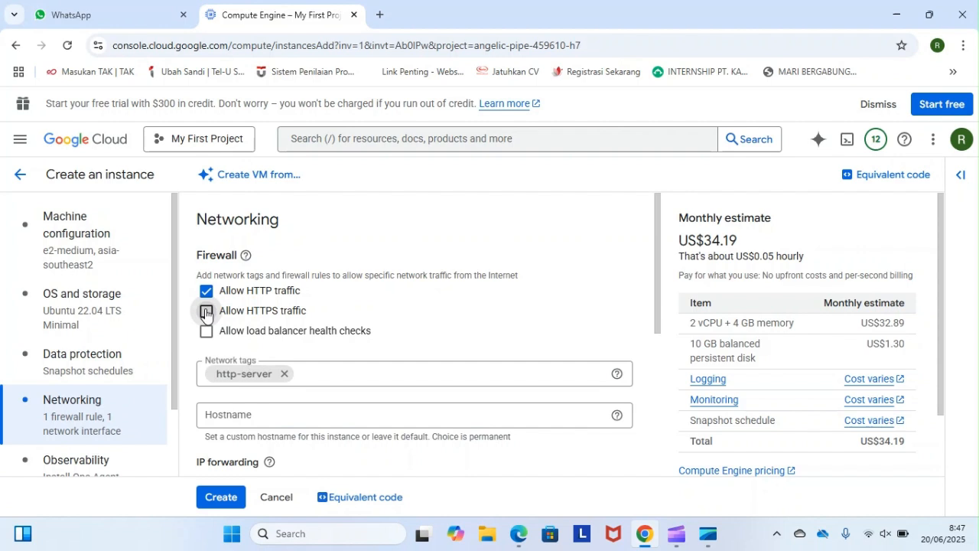
left_click(206, 312)
left_click(206, 333)
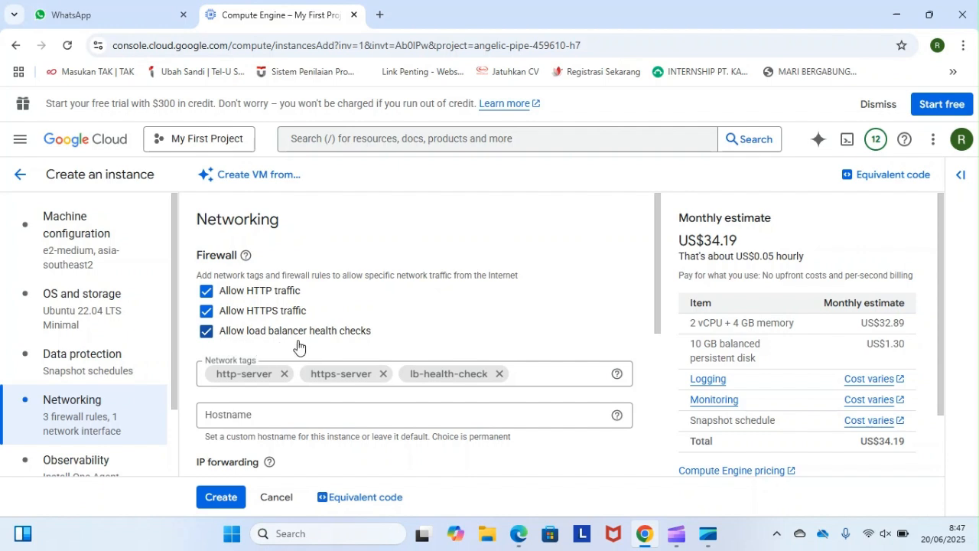
- Review the remaining networking settings and create the elcloth-vm instance
scroll(305, 346, "down", 1)
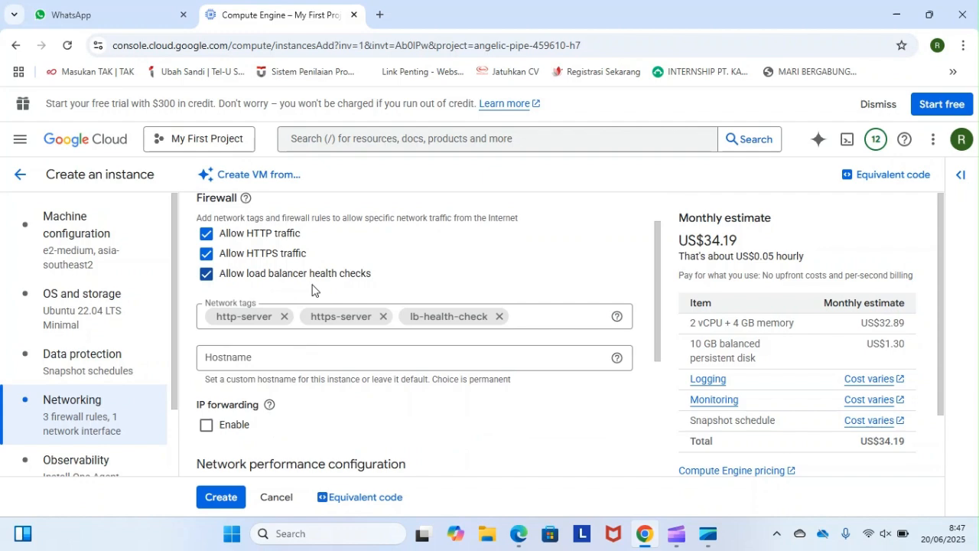
scroll(340, 346, "down", 2)
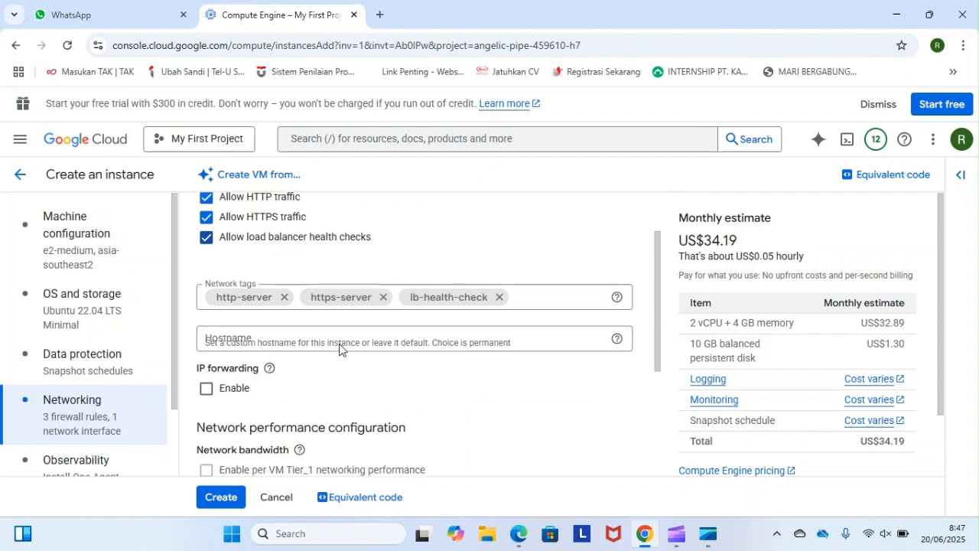
scroll(340, 344, "up", 3)
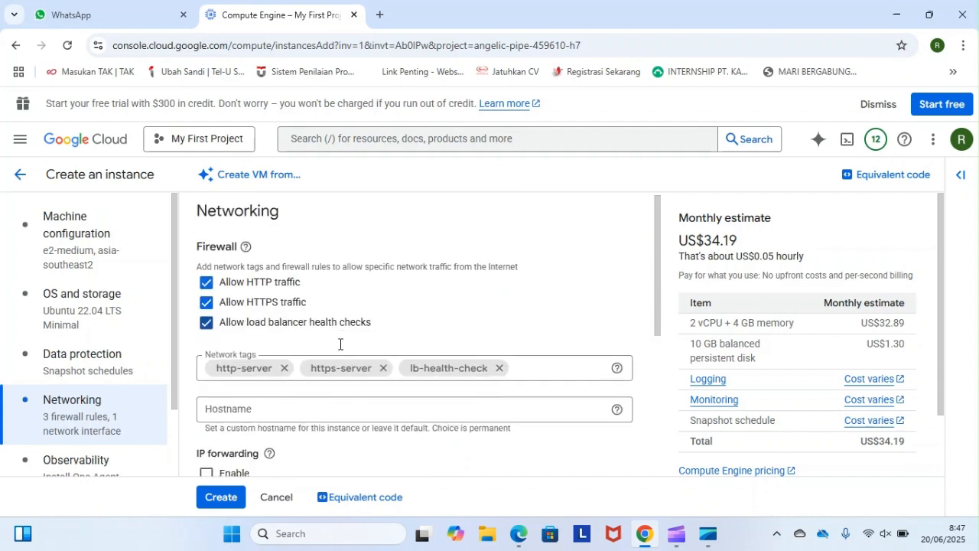
scroll(340, 344, "down", 4)
scroll(237, 288, "up", 1)
scroll(238, 288, "down", 1)
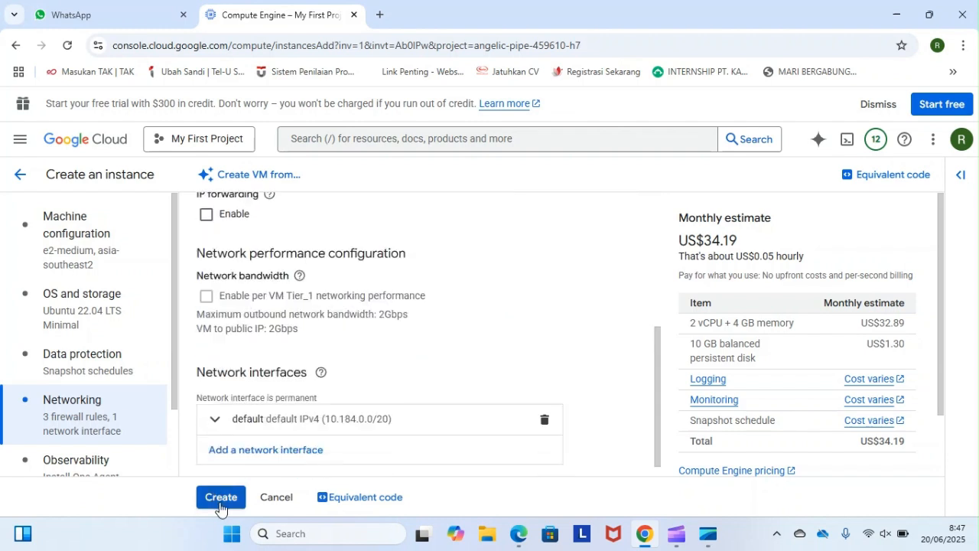
left_click(220, 499)
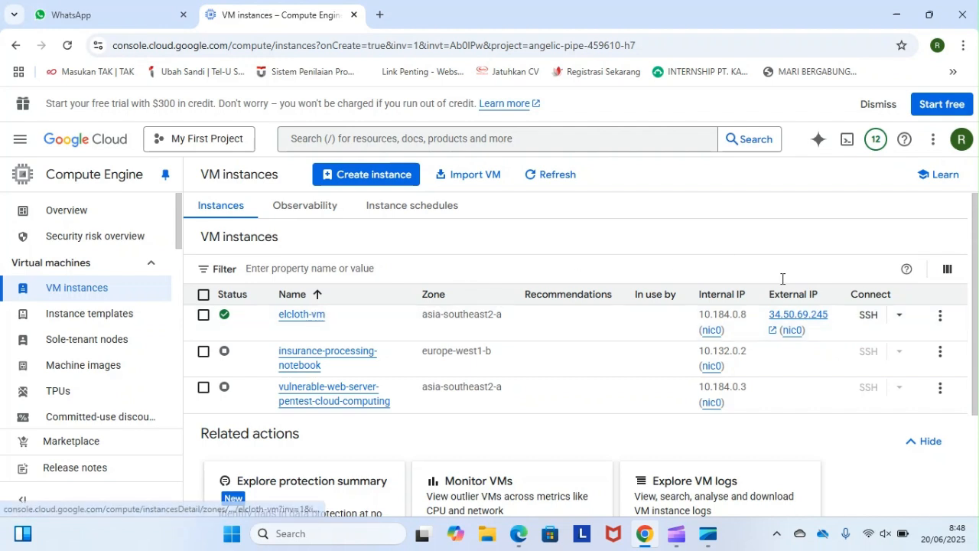
- Open an SSH session to elcloth-vm in a browser window and authorise SSH-in-browser to connect
left_click(897, 320)
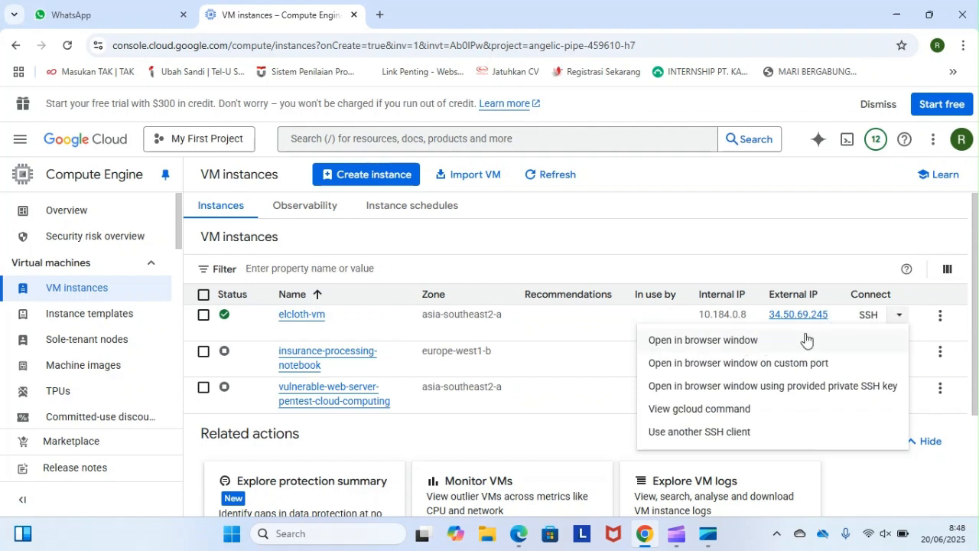
left_click(665, 348)
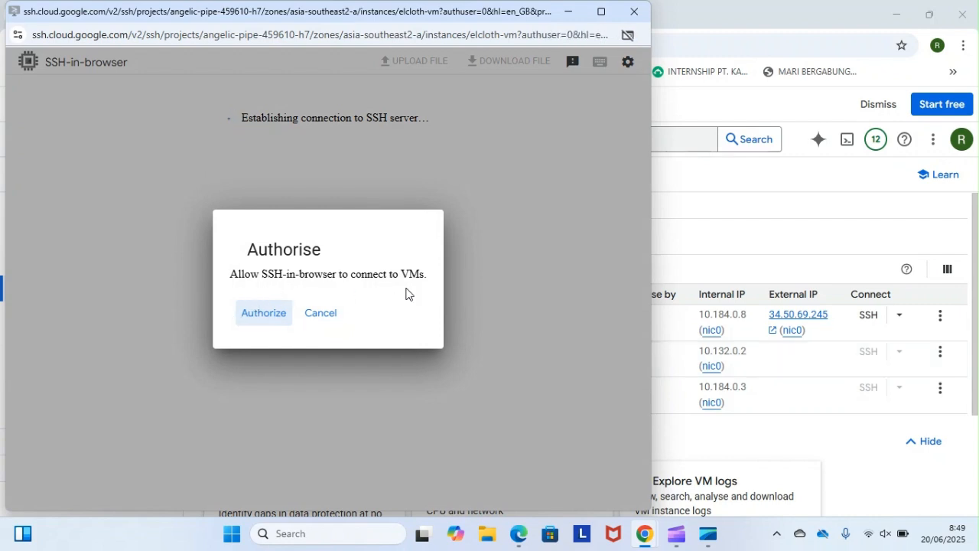
left_click(248, 327)
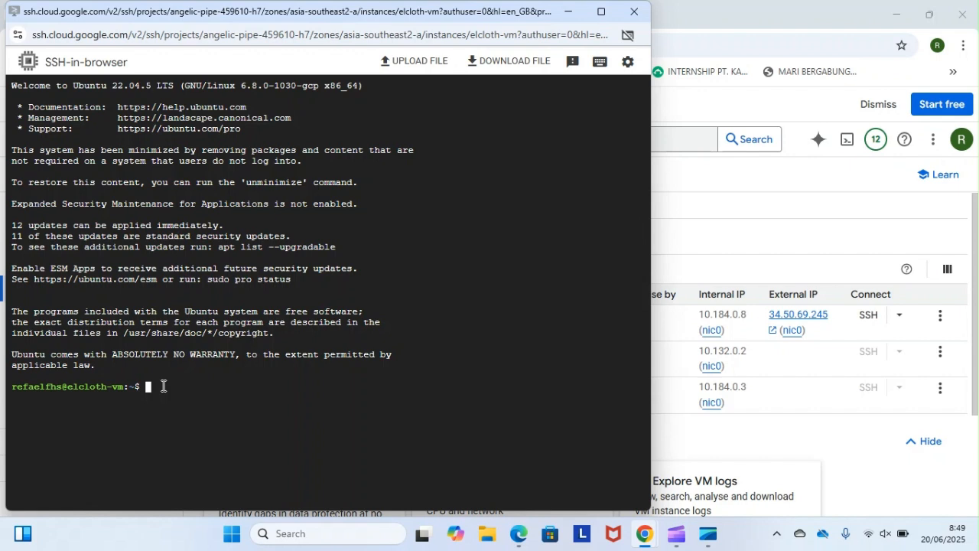
- Update the VM's package lists with sudo apt update
type("sudo apt update")
key("Return")
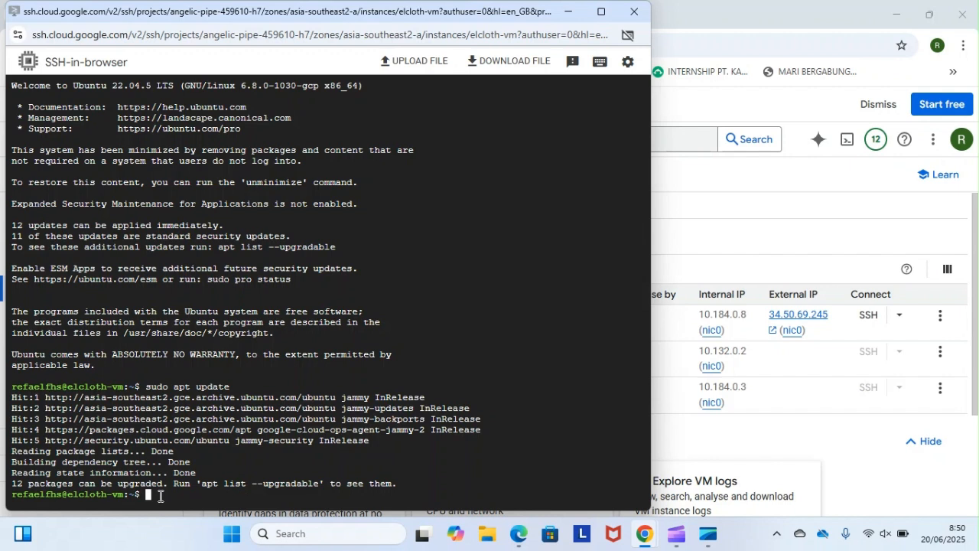
- Install the Apache web server on the VM with sudo apt install apache2 -y
type("sudo apt install apache")
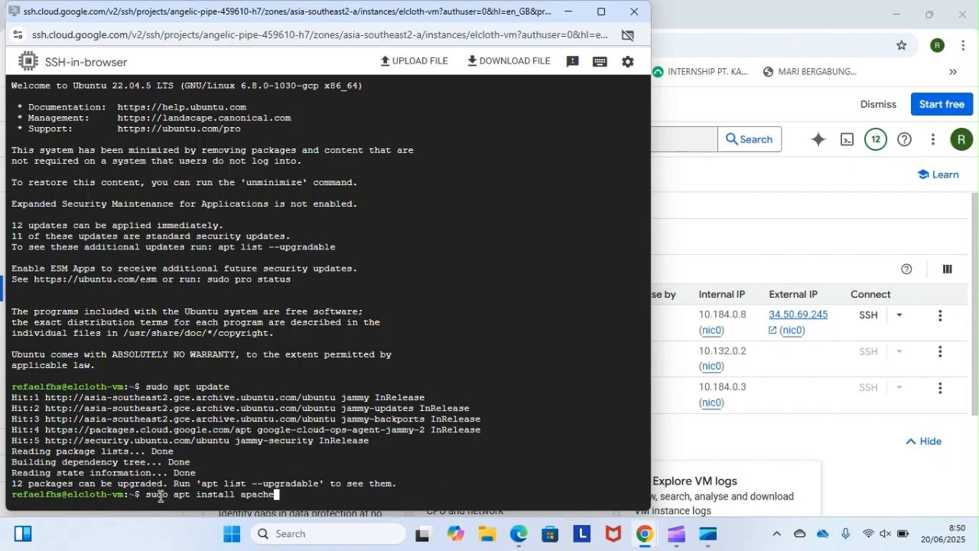
key("BackSpace")
type("2 -y")
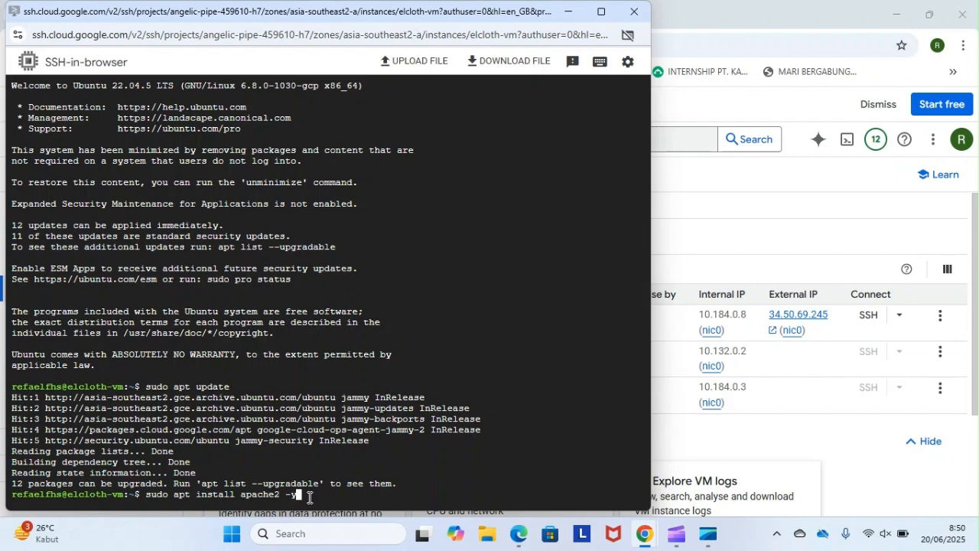
key("Return")
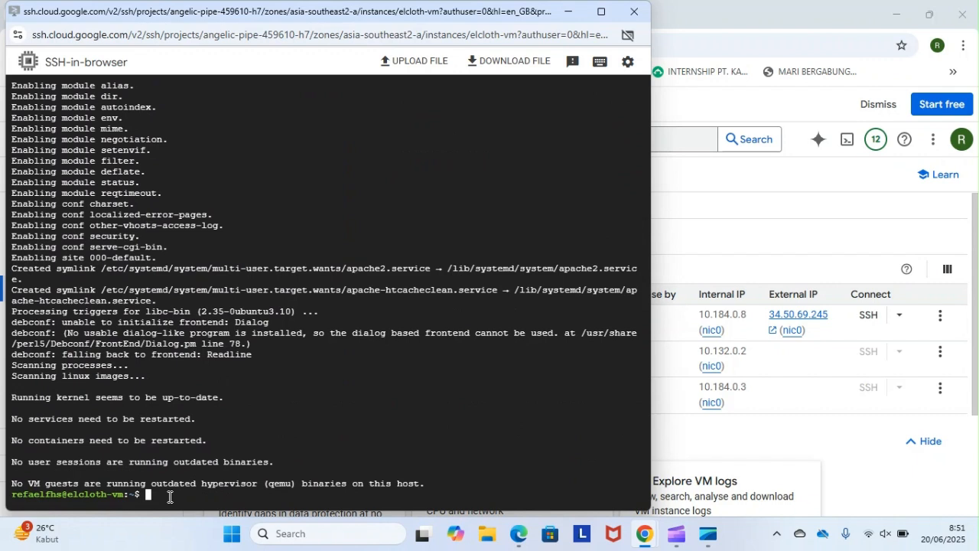
- Check the Apache service's status with systemctl status apache2
type("systemctl status apache2")
key("Return")
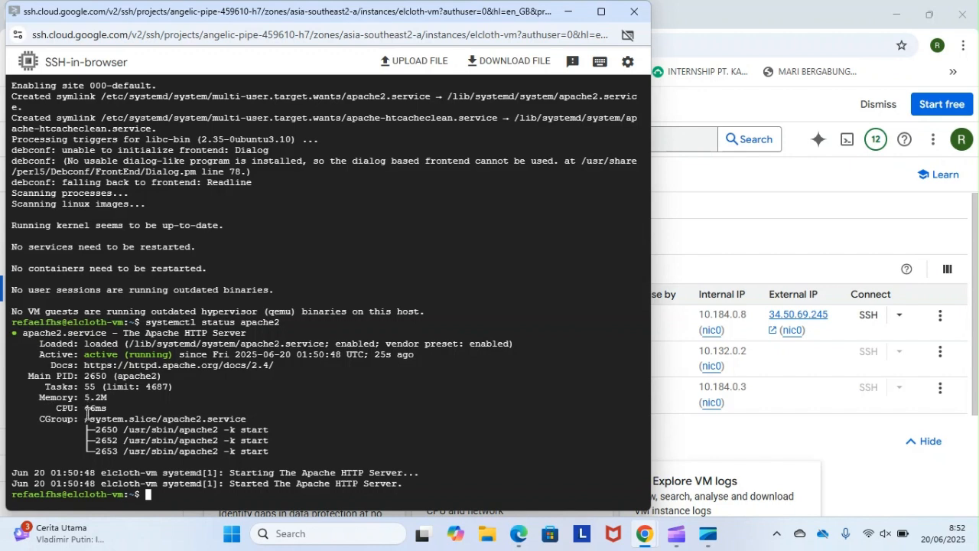
left_click(572, 13)
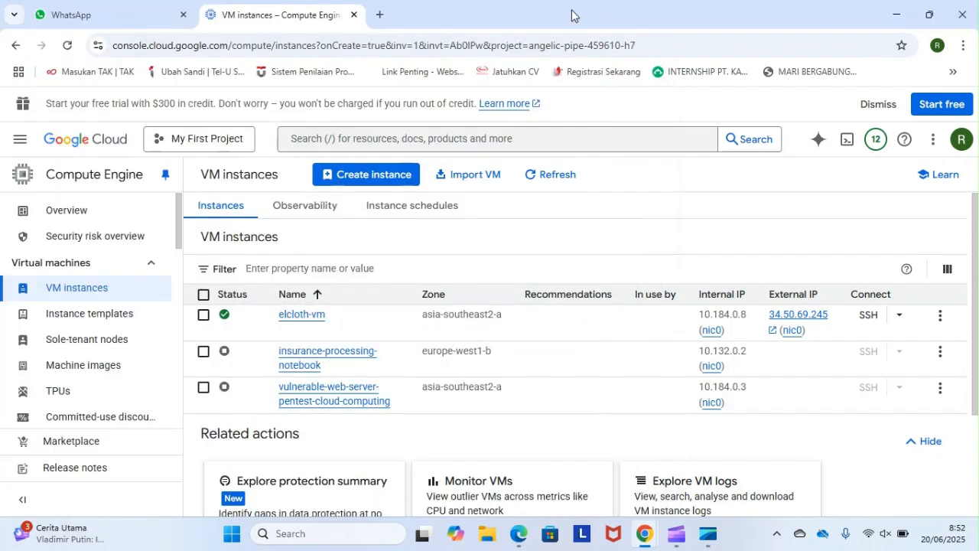
left_click(381, 15)
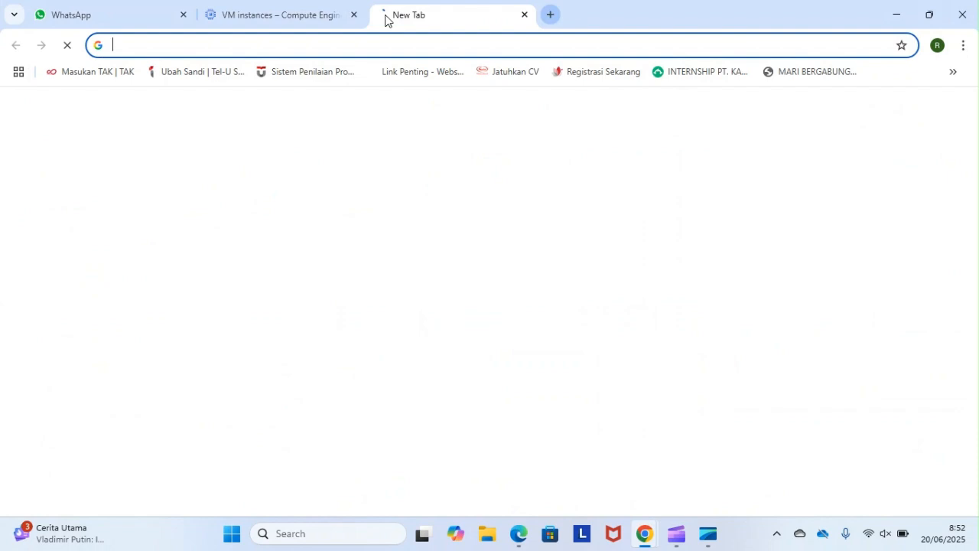
left_click(426, 41)
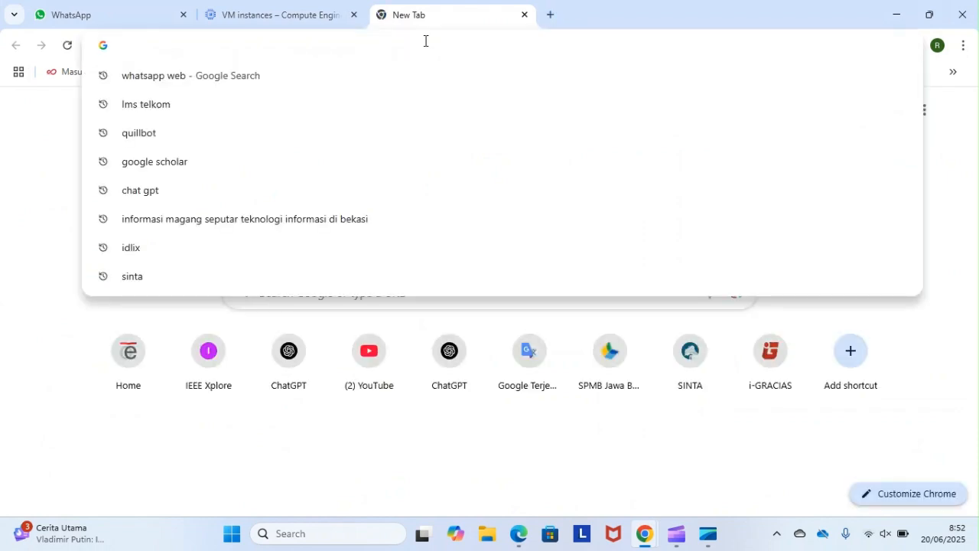
type("http")
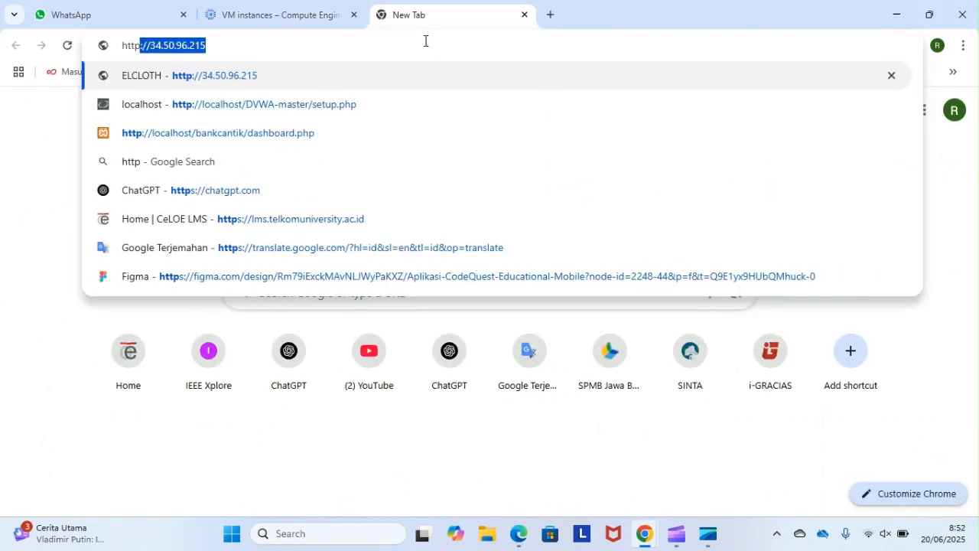
type("://")
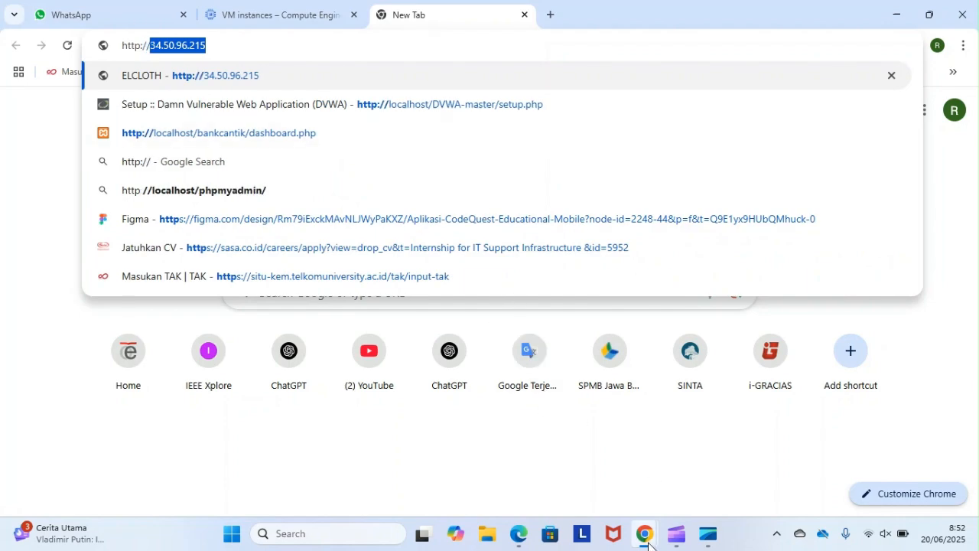
mouse_move(648, 540)
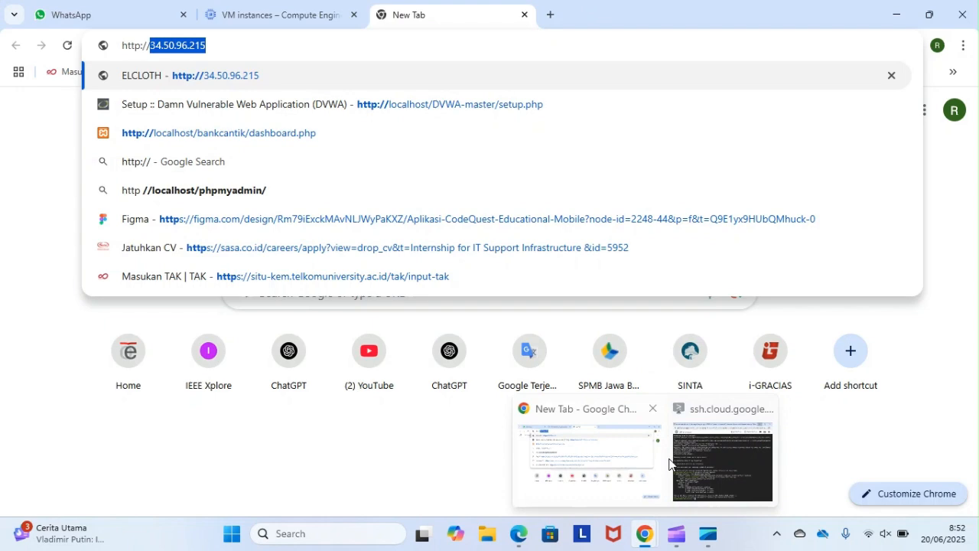
mouse_move(696, 452)
left_click(627, 456)
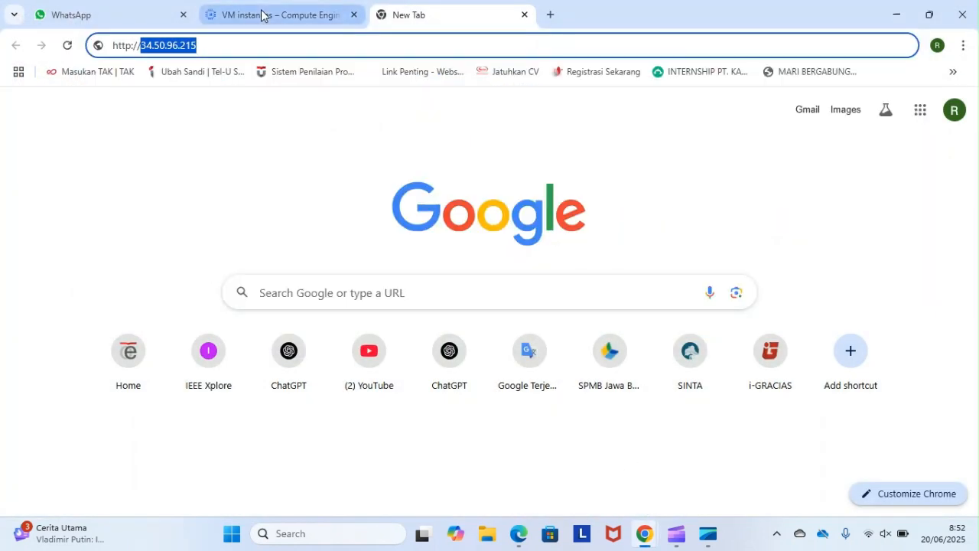
left_click(279, 15)
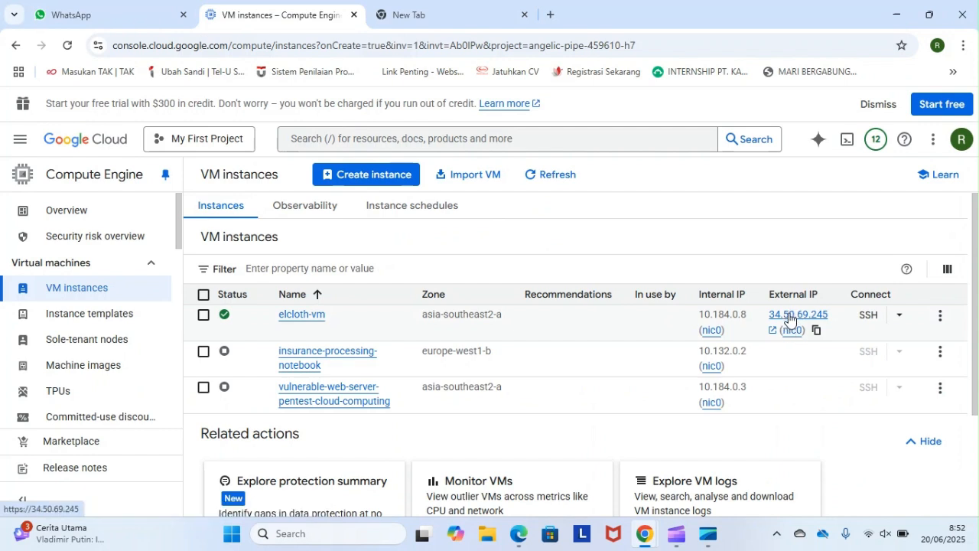
left_click(816, 330)
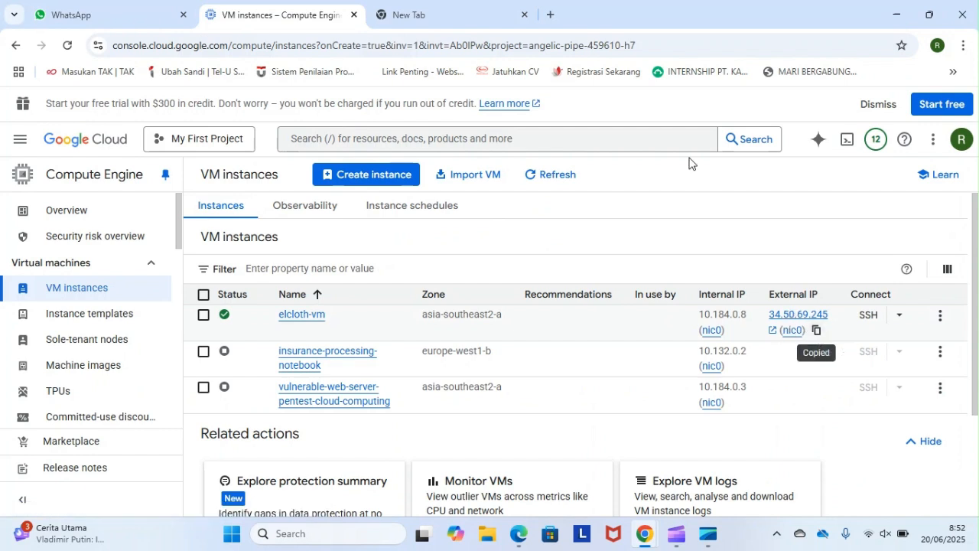
left_click(432, 15)
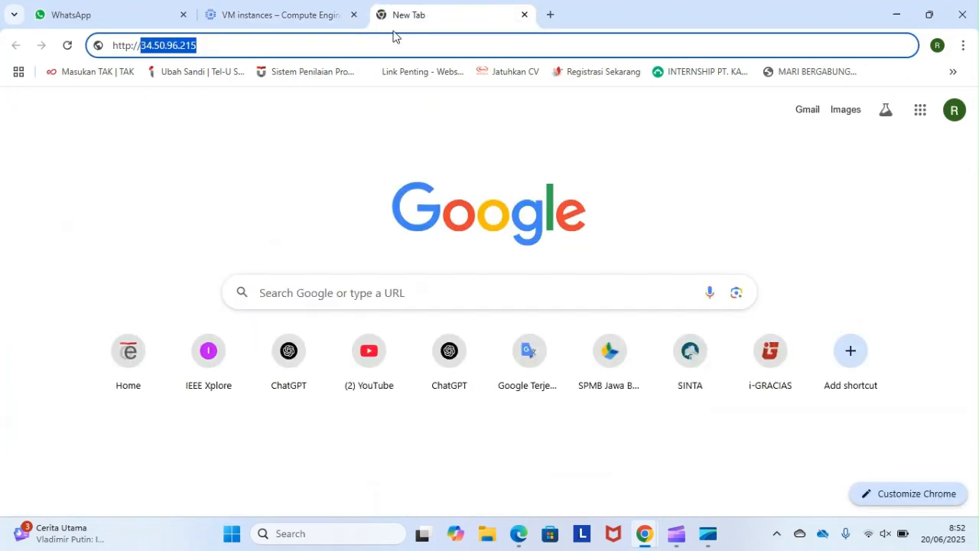
left_click(337, 44)
key("BackSpace")
key("BackSpace")
key("BackSpace")
key("BackSpace")
key("BackSpace")
key("BackSpace")
key("BackSpace")
key("BackSpace")
key("BackSpace")
key("BackSpace")
key("BackSpace")
key("BackSpace")
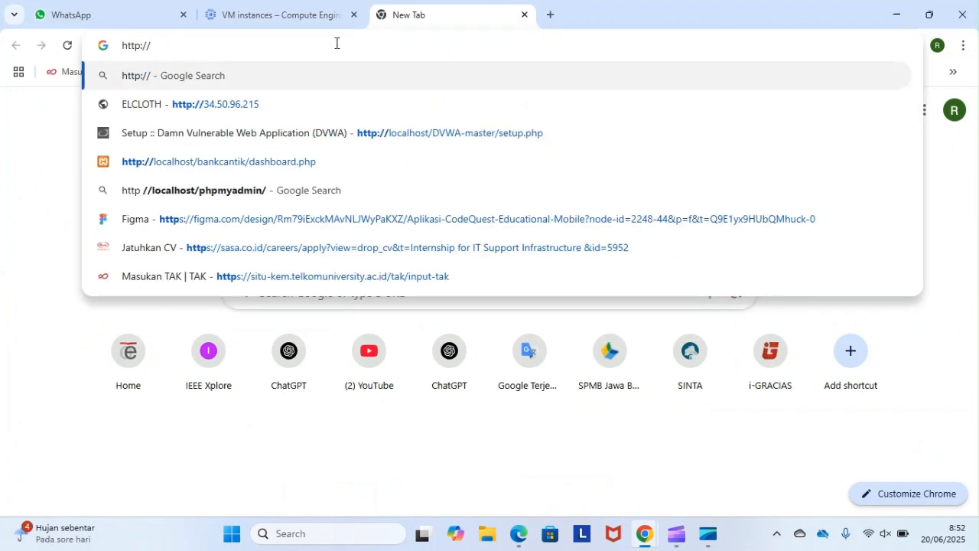
key("ctrl+v")
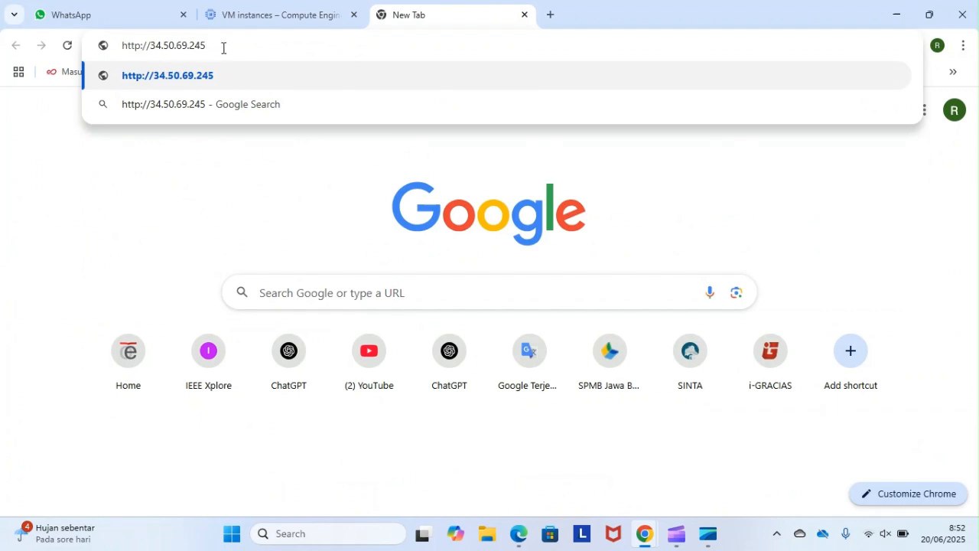
key("Return")
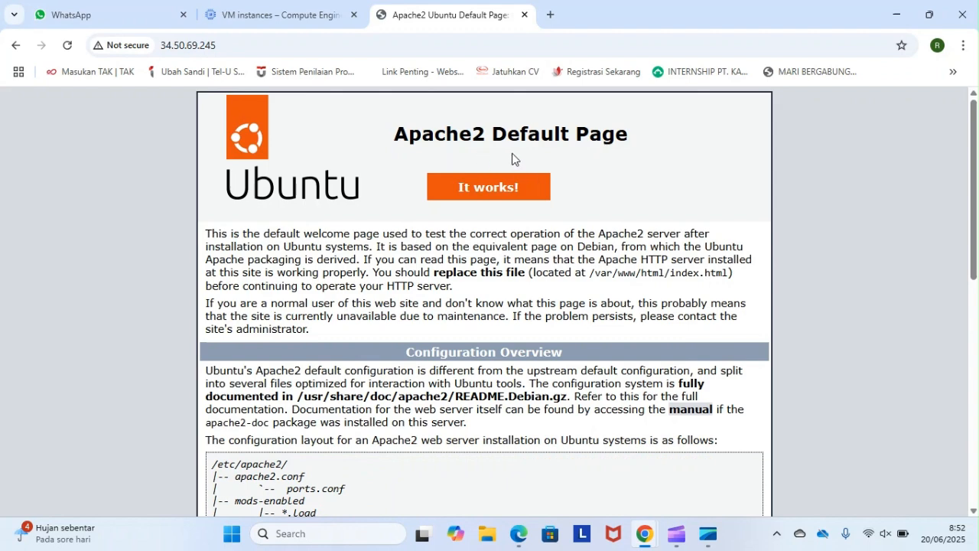
- Examine the Apache2 default page, including its configuration overview and the /etc/apache2 directory layout
scroll(454, 197, "down", 1)
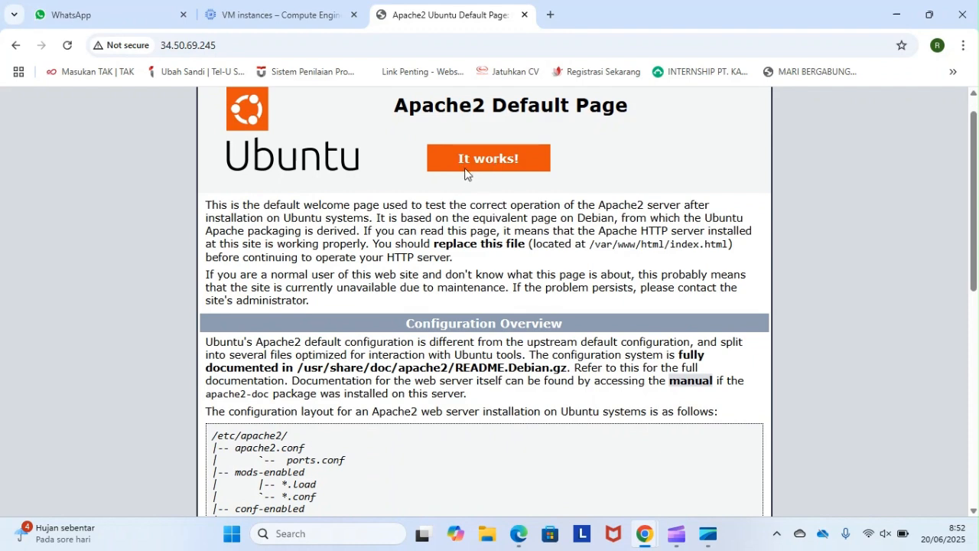
scroll(445, 195, "up", 1)
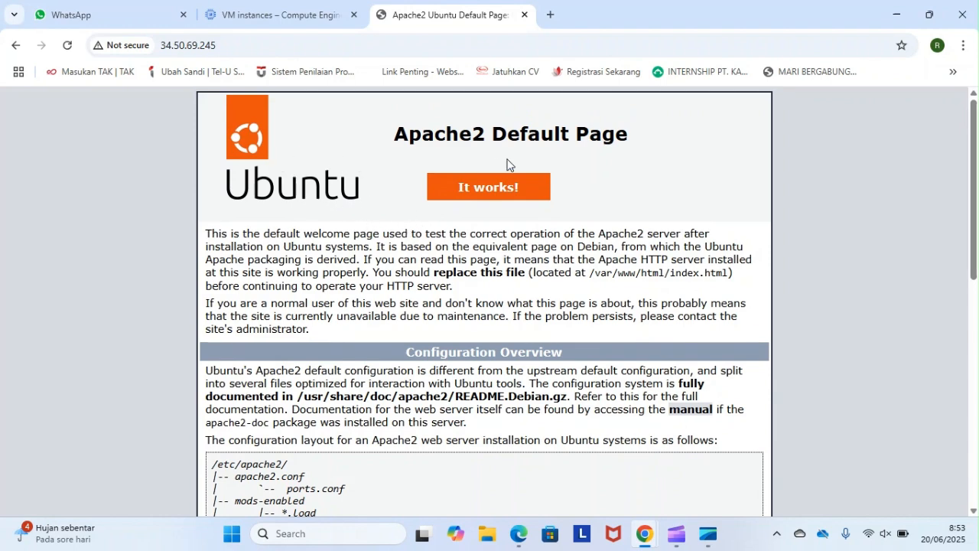
scroll(361, 232, "down", 2)
scroll(361, 232, "down", 3)
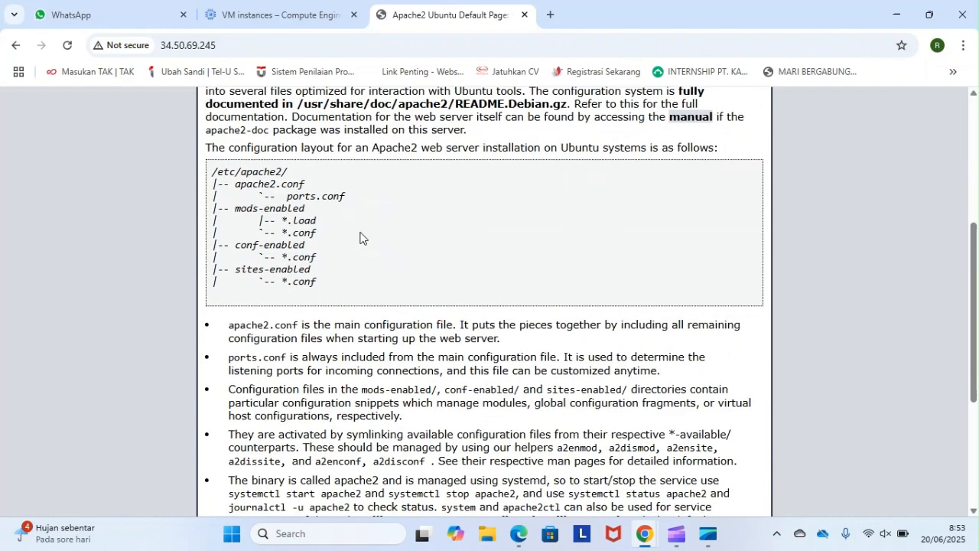
scroll(361, 238, "up", 3)
scroll(360, 238, "up", 2)
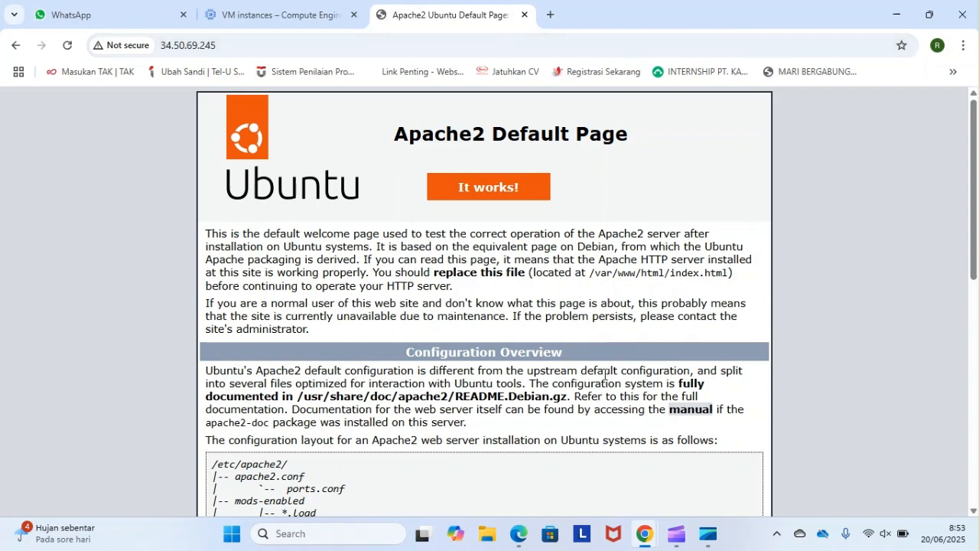
scroll(617, 375, "down", 4)
- Switch to the elcloth-vm SSH terminal window and clear its output with the clear command
mouse_move(677, 527)
mouse_move(641, 540)
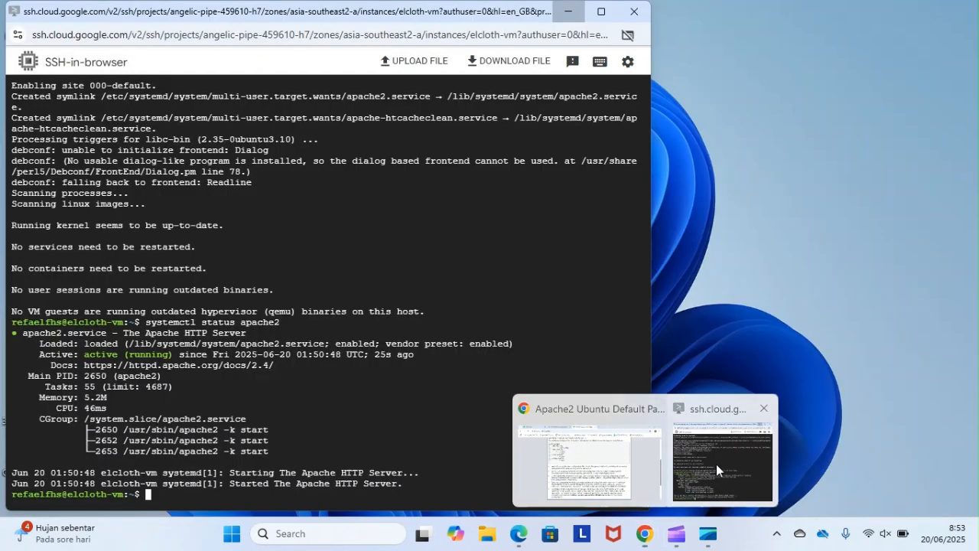
left_click(716, 464)
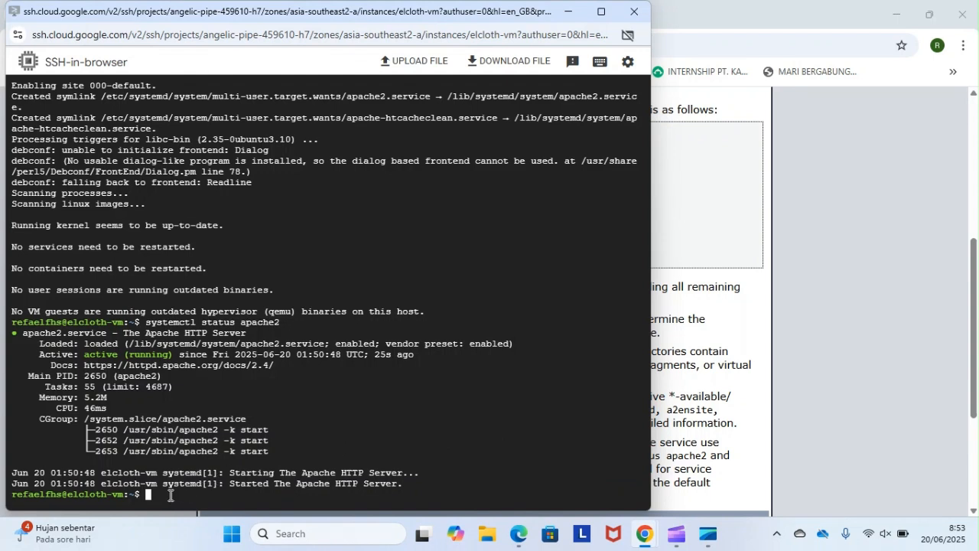
type("clear")
key("Return")
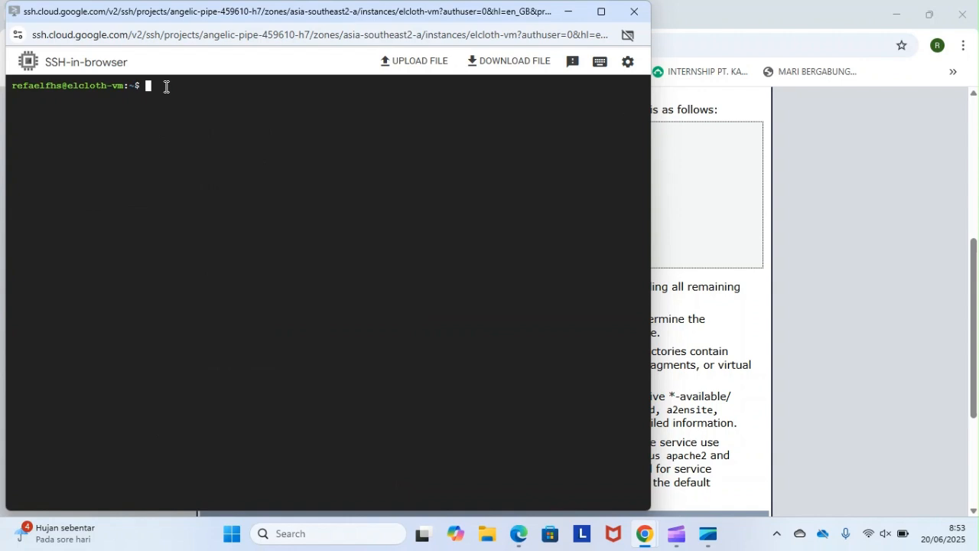
- Try to upload elcloth.zip from the computer to the VM, reopening and cancelling the upload dialog after submitting it
left_click(410, 60)
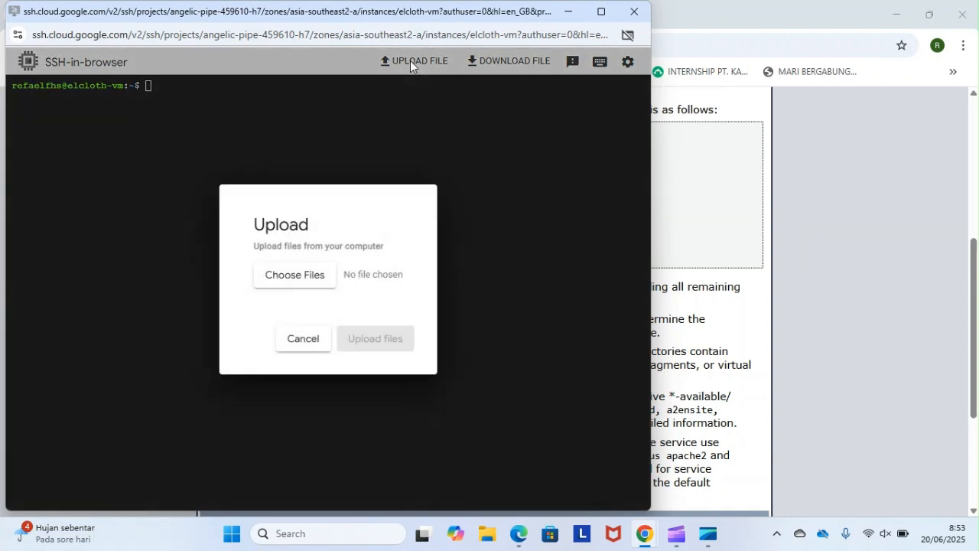
left_click(309, 284)
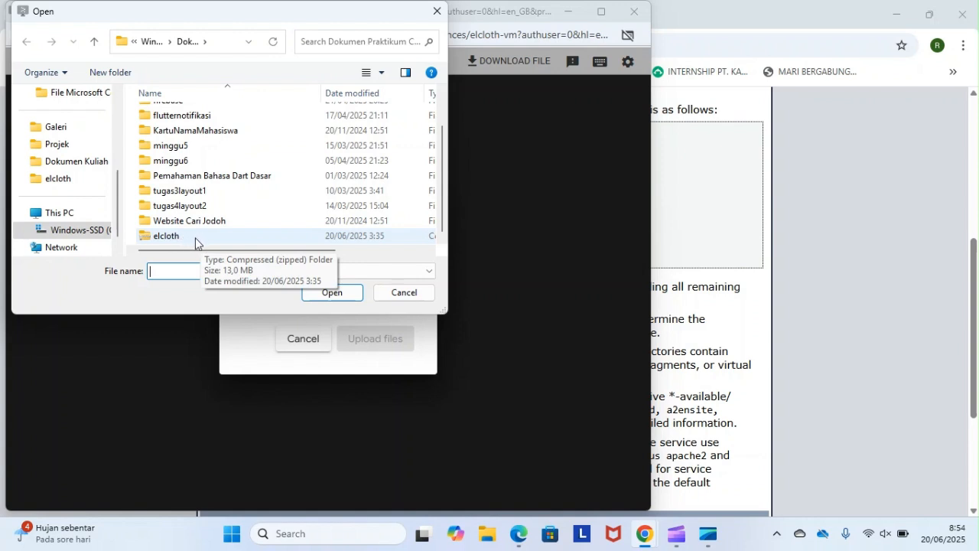
double_click(196, 238)
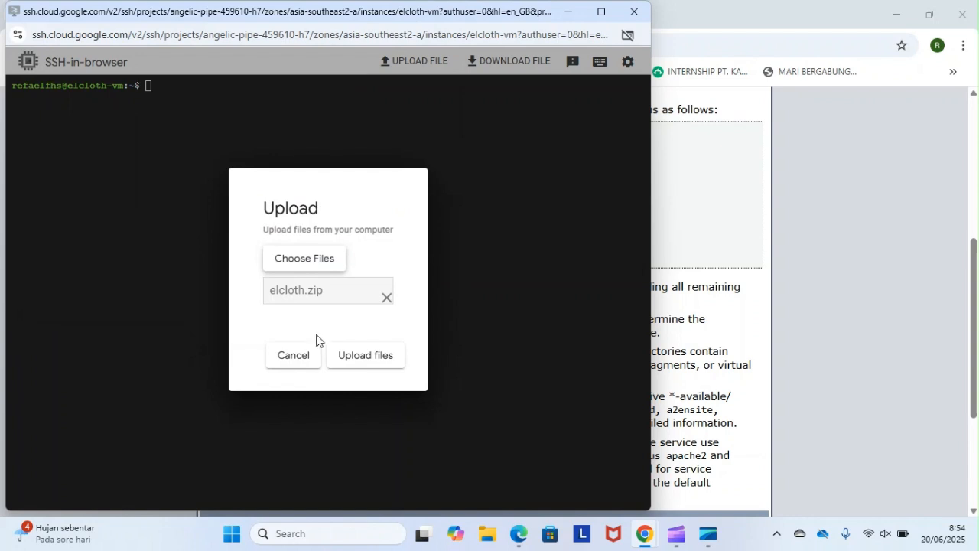
left_click(362, 361)
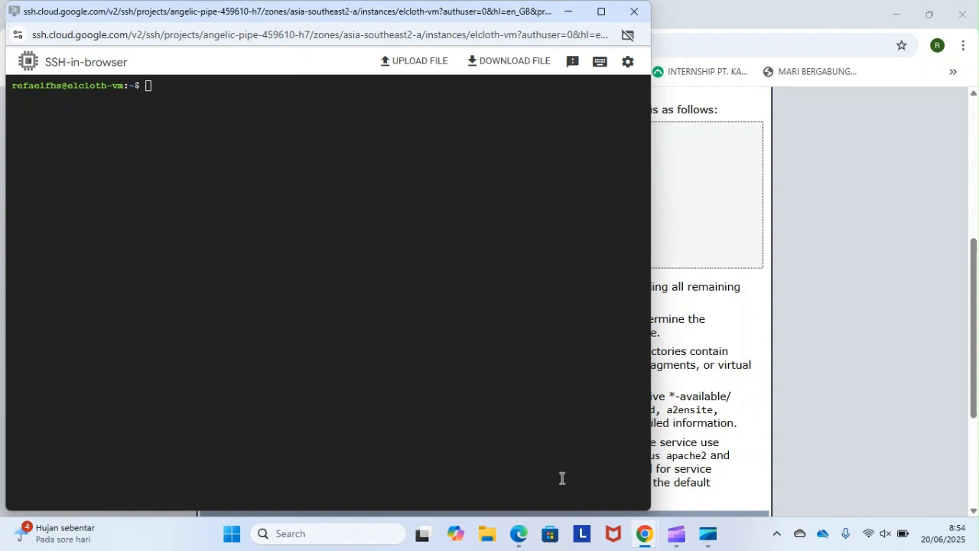
left_click(436, 66)
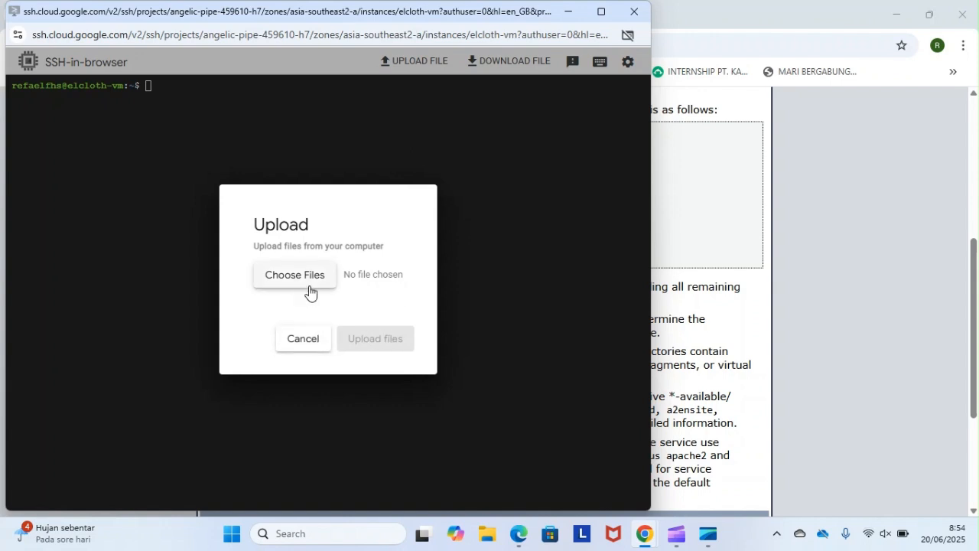
left_click(317, 345)
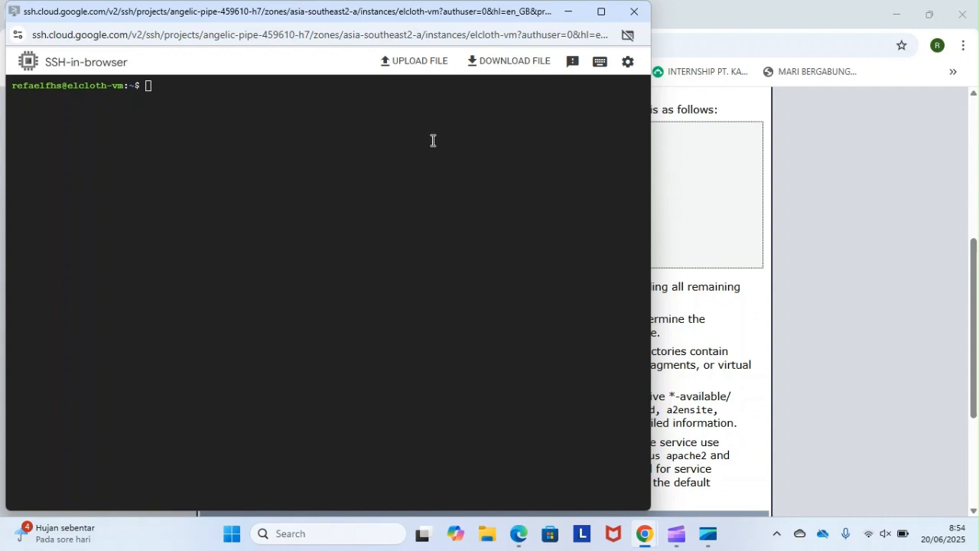
left_click(169, 87)
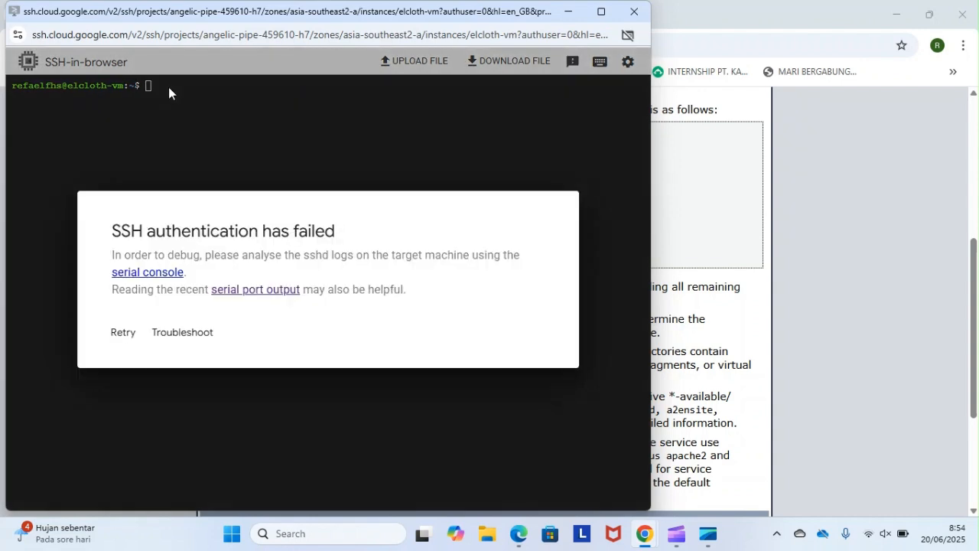
- Retry the SSH connection with SSH-in-browser authorised, and list the home directory's files with ls
left_click(124, 333)
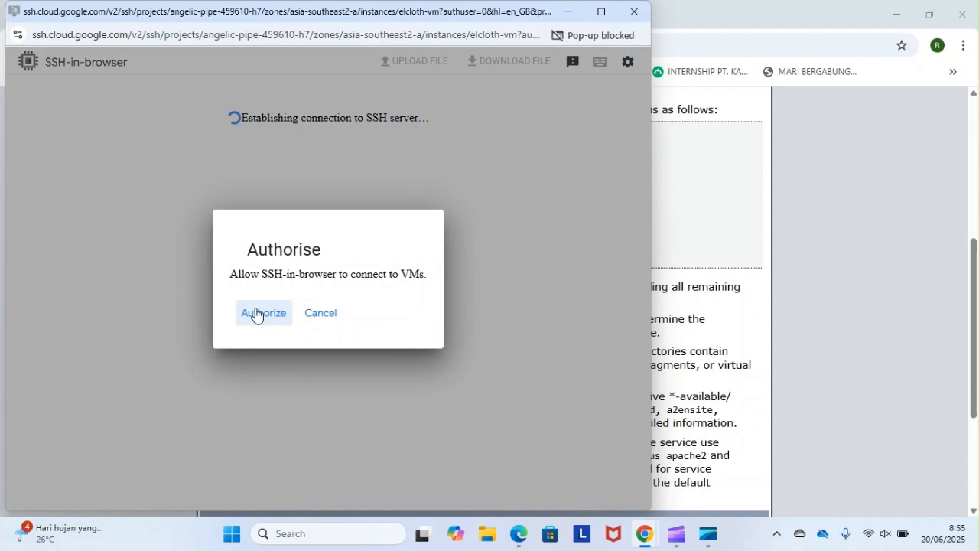
left_click(256, 314)
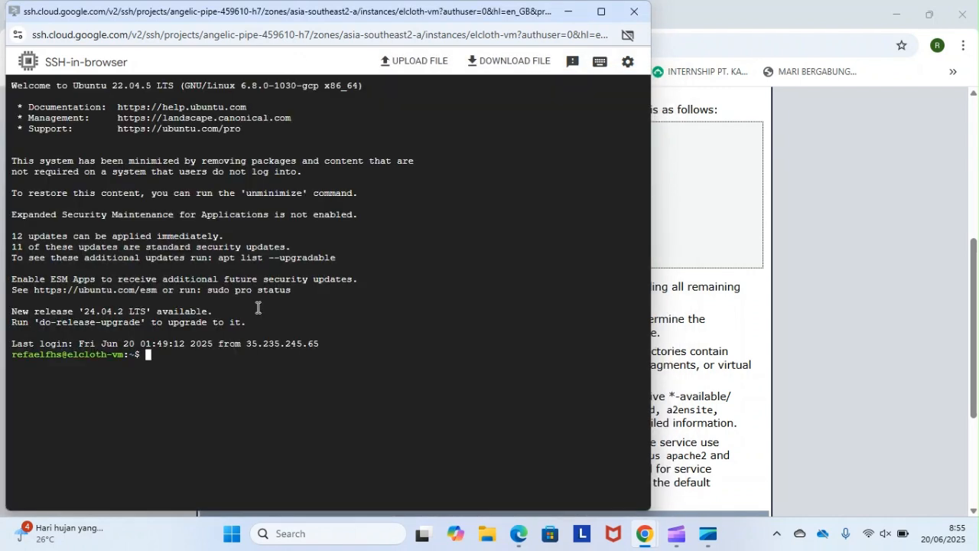
type("ls")
key("Return")
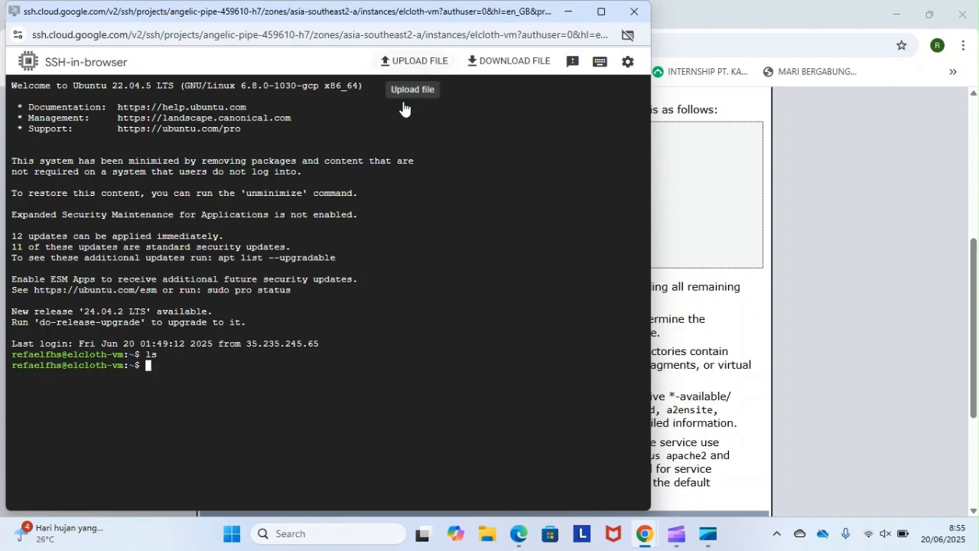
- Clear the terminal and upload index.html from the computer's elcloth folder to the VM
type("clear")
key("Return")
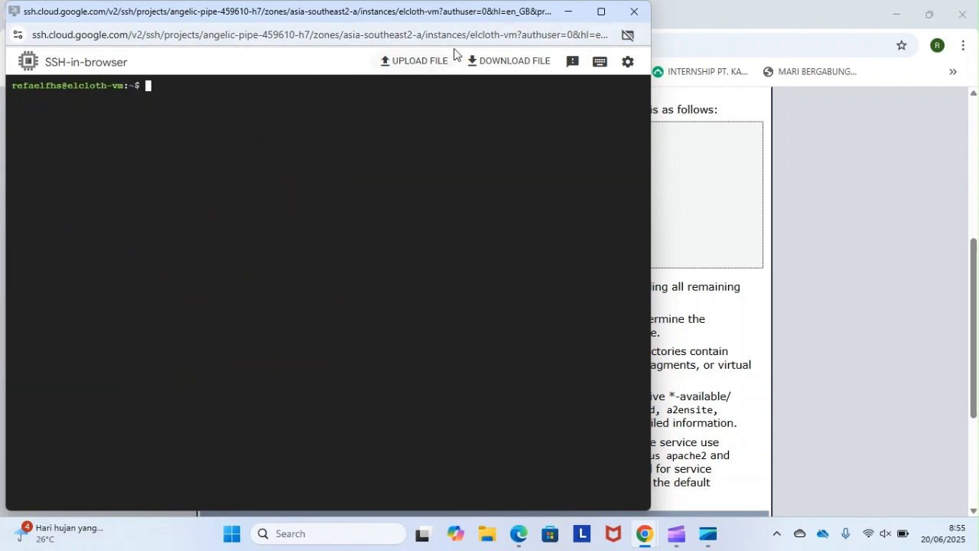
left_click(420, 60)
left_click(290, 273)
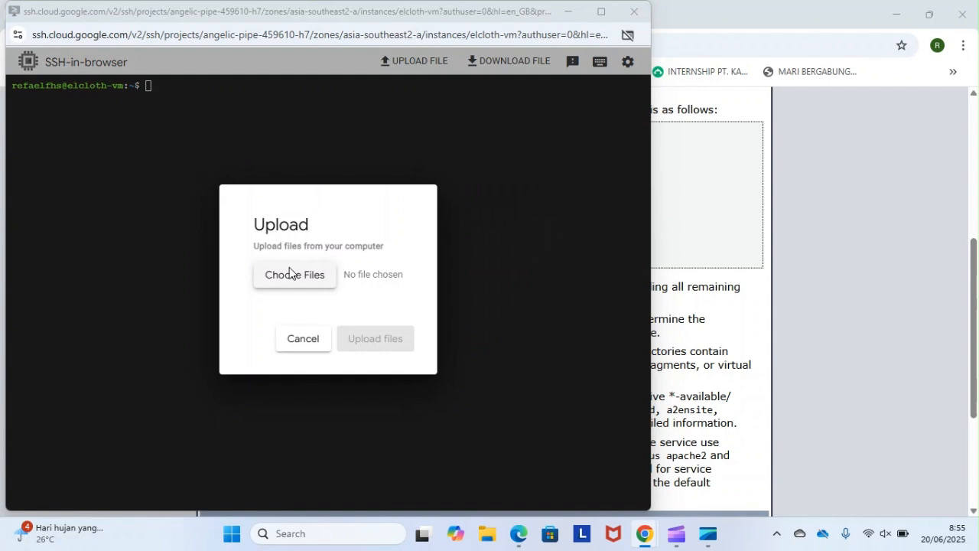
left_click(184, 123)
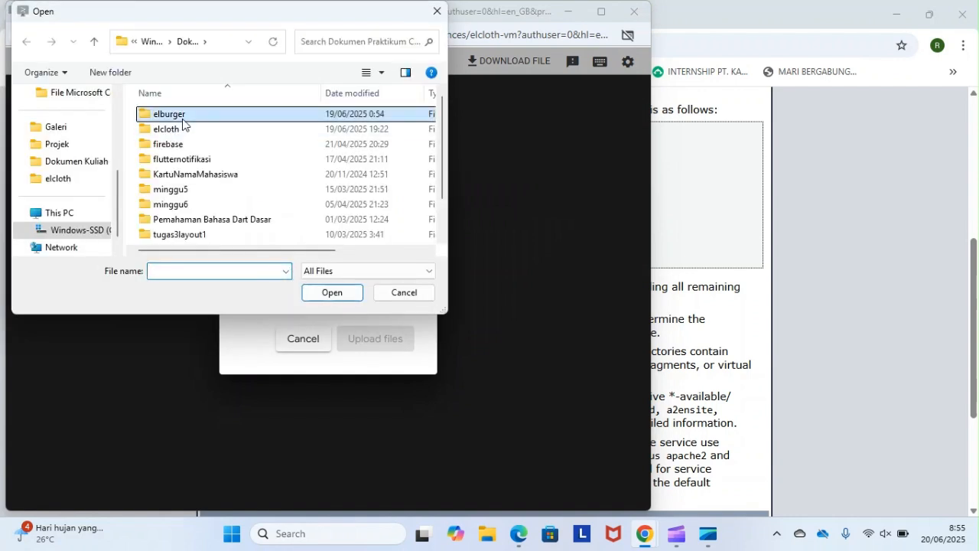
double_click(182, 128)
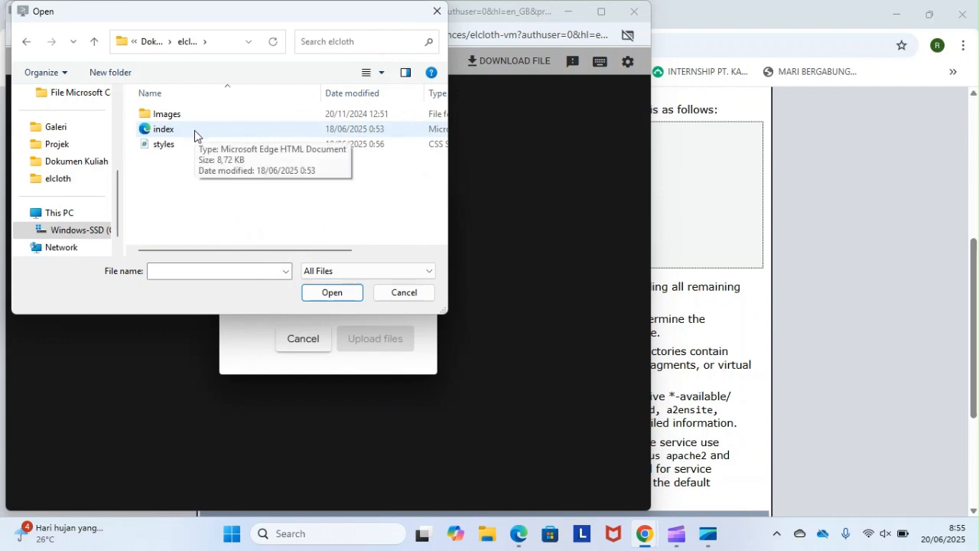
left_click(194, 130)
double_click(194, 130)
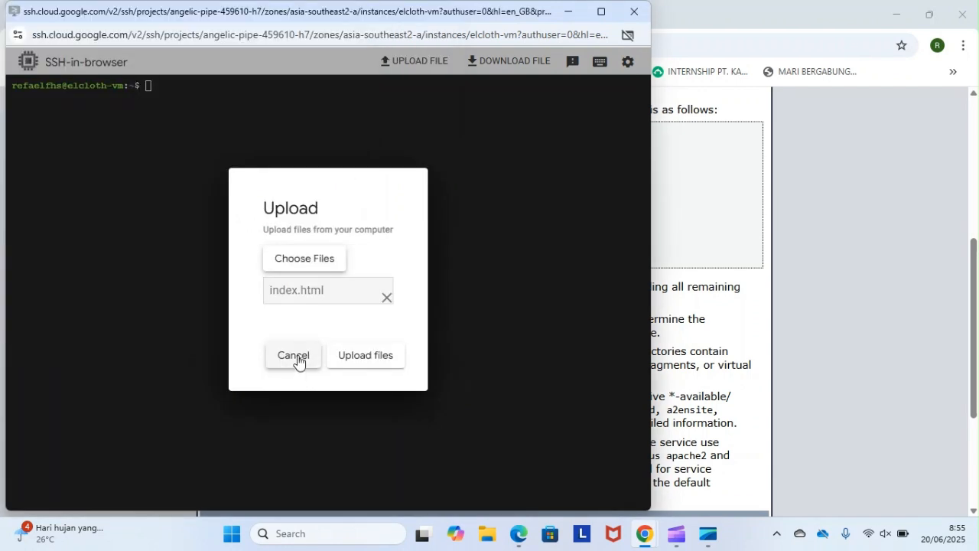
left_click(353, 358)
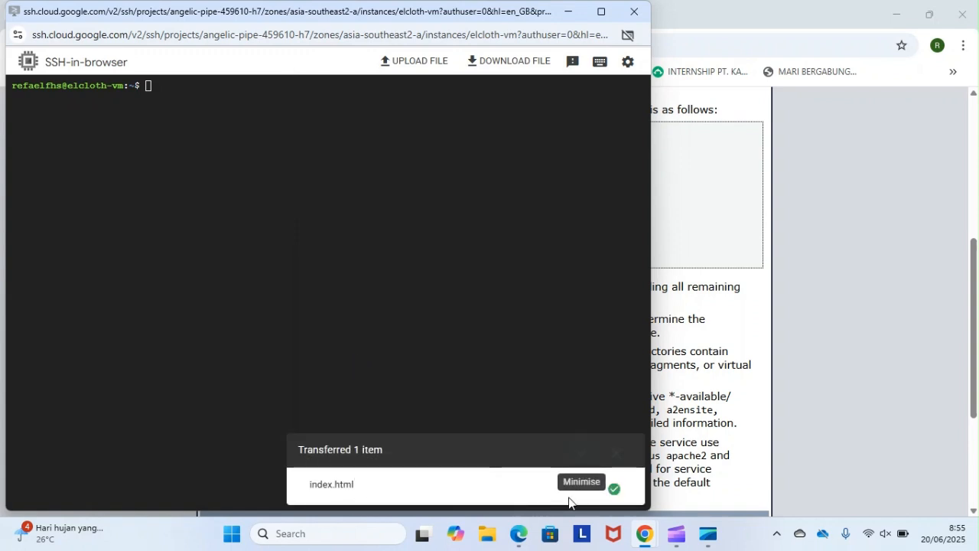
- List the files in the VM's home directory with ls to check the index.html upload
left_click(168, 91)
type("ls")
key("Return")
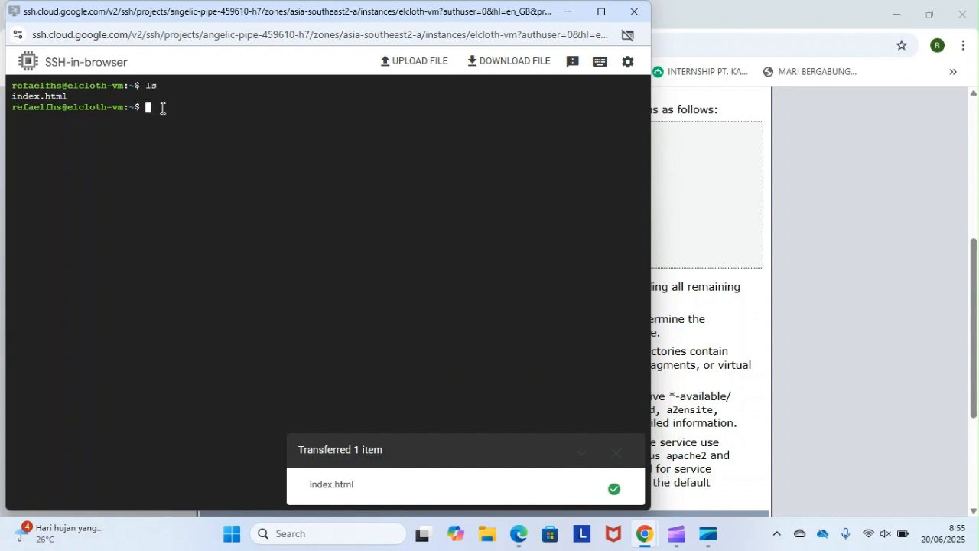
type("sudo rm index")
key("BackSpace")
key("BackSpace")
key("BackSpace")
key("BackSpace")
key("BackSpace")
key("BackSpace")
key("BackSpace")
key("BackSpace")
key("BackSpace")
key("BackSpace")
key("BackSpace")
key("BackSpace")
key("BackSpace")
- Upload elcloth.zip from the Dokumen Praktikum Codingan folder on Windows-SSD (C:) to the VM
left_click(413, 63)
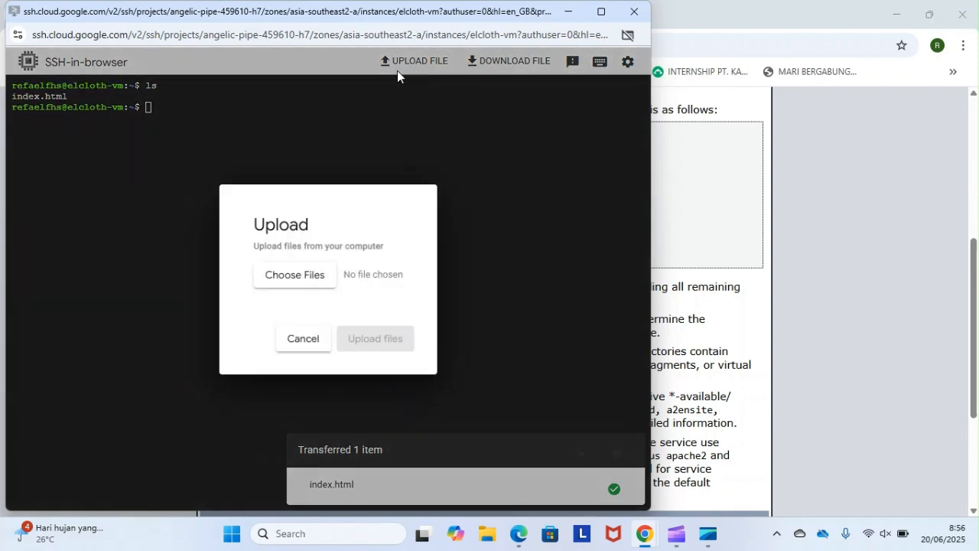
left_click(298, 287)
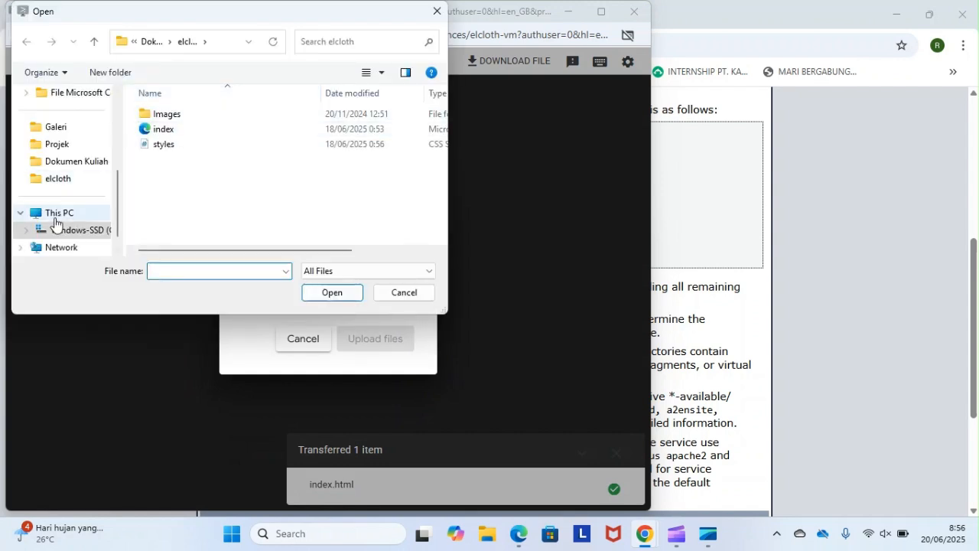
left_click(56, 237)
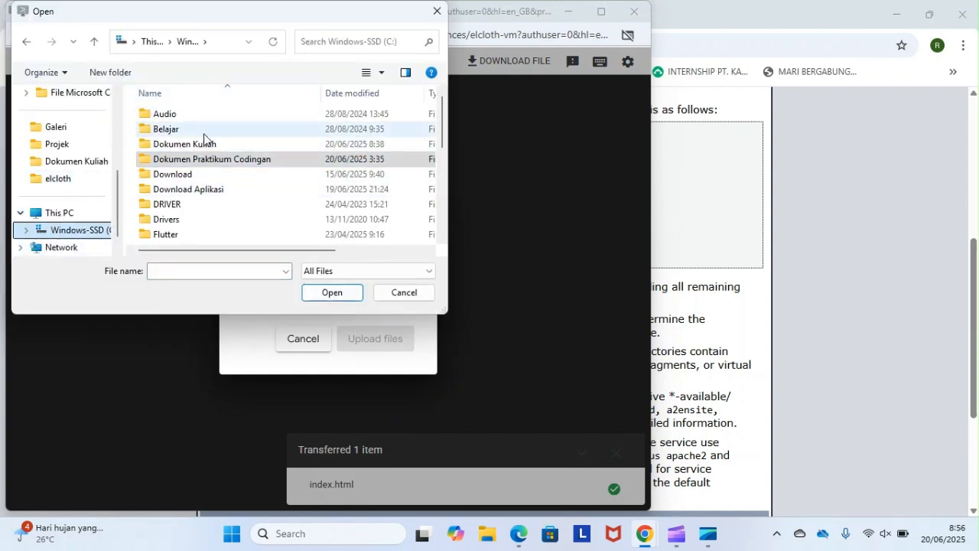
double_click(195, 159)
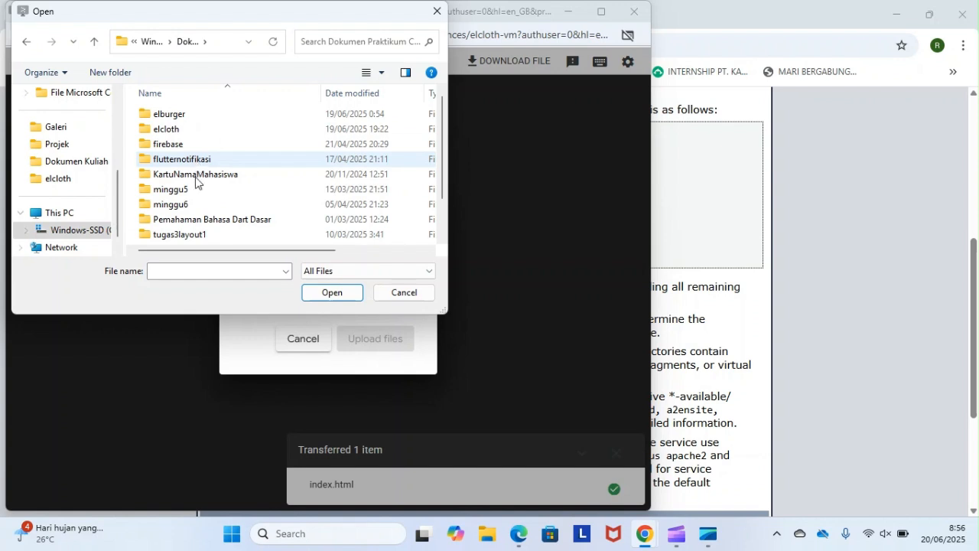
scroll(195, 201, "down", 1)
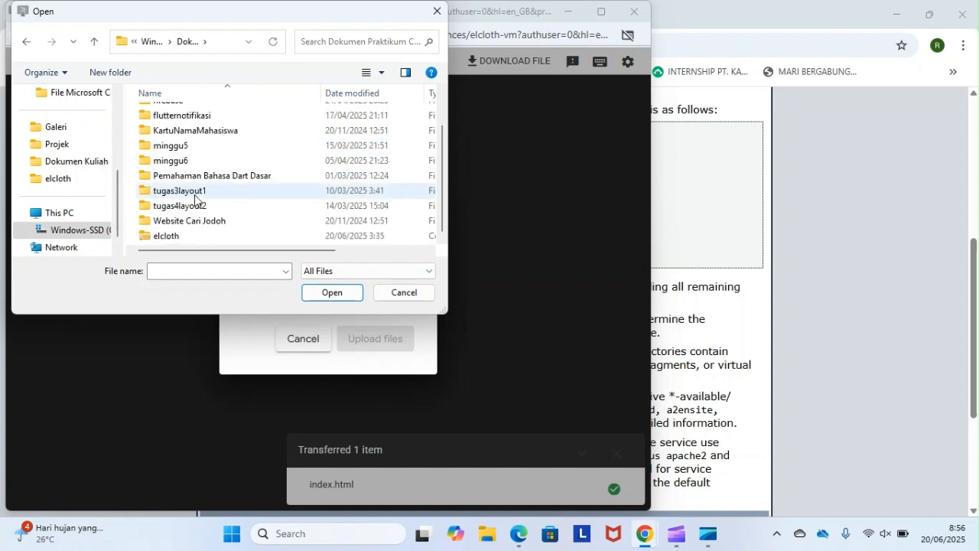
left_click(205, 236)
left_click(313, 294)
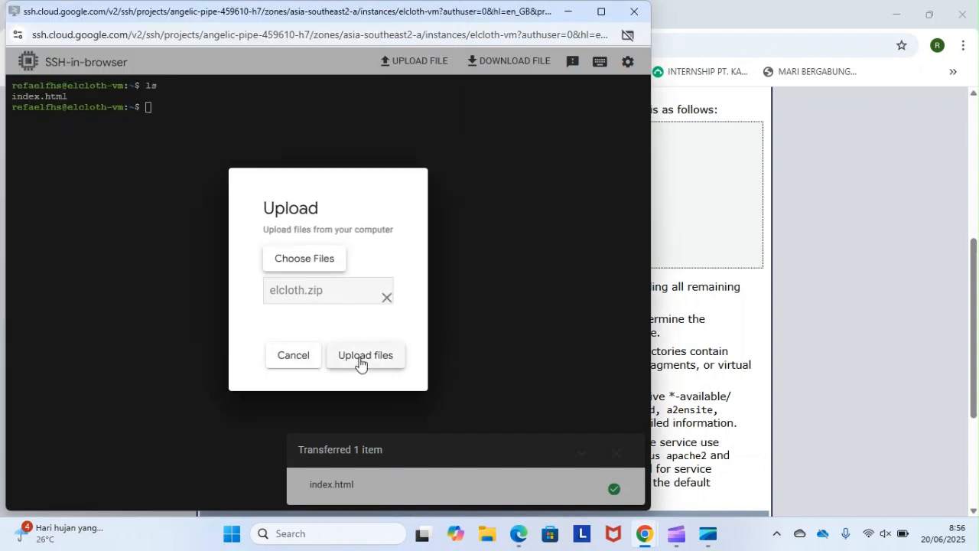
left_click(364, 356)
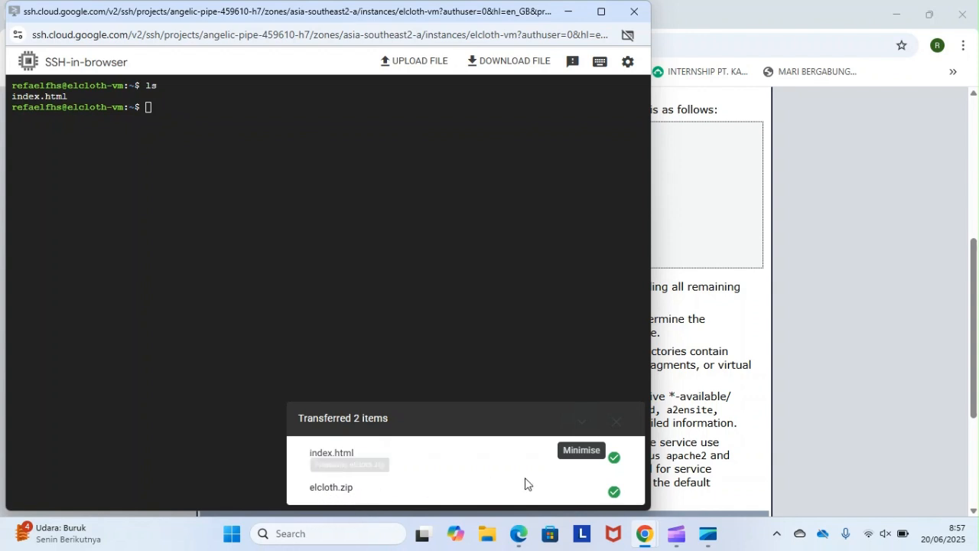
- List the home directory's contents with ls to check for the uploaded elcloth.zip archive
left_click(163, 107)
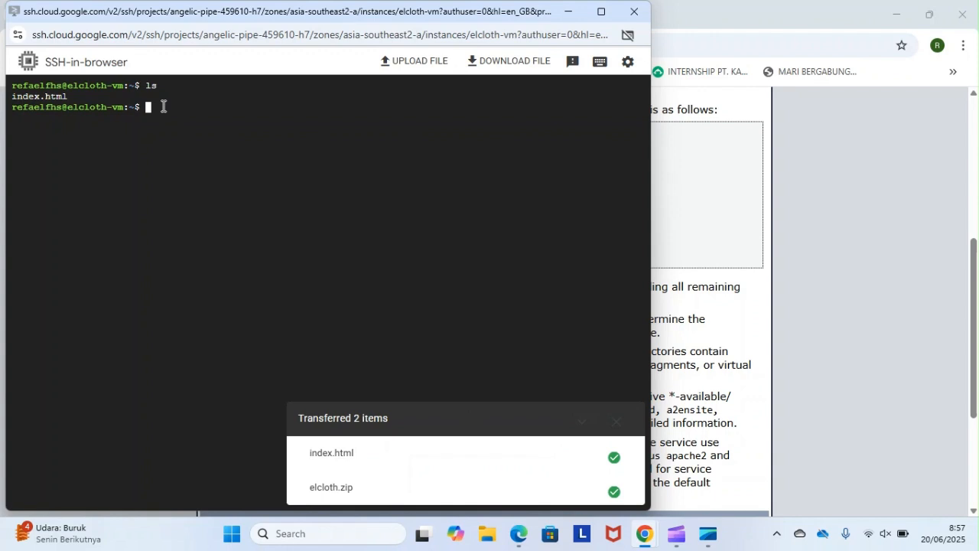
type("ls")
key("Return")
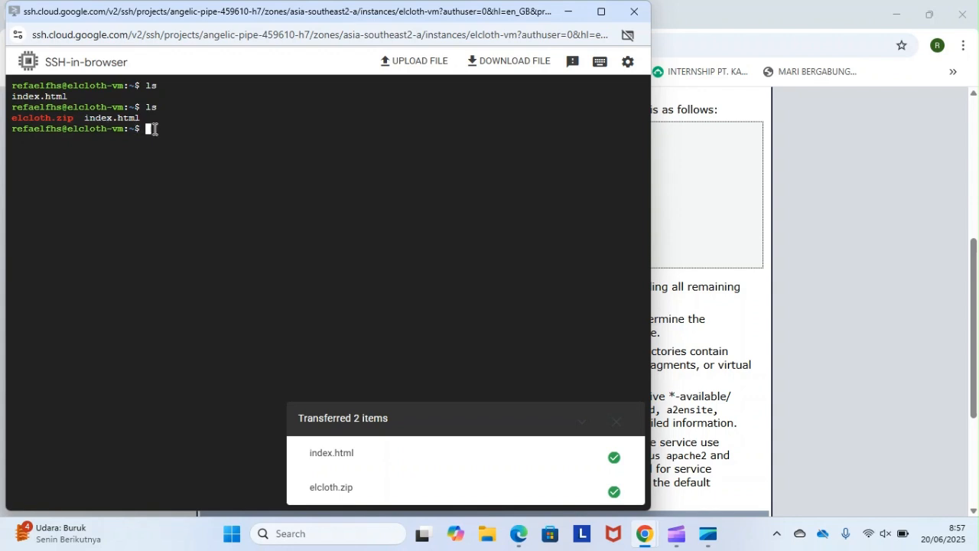
- Delete index.html from the home directory with sudo rm index.html and list the remaining files
type("sudo rm index.html")
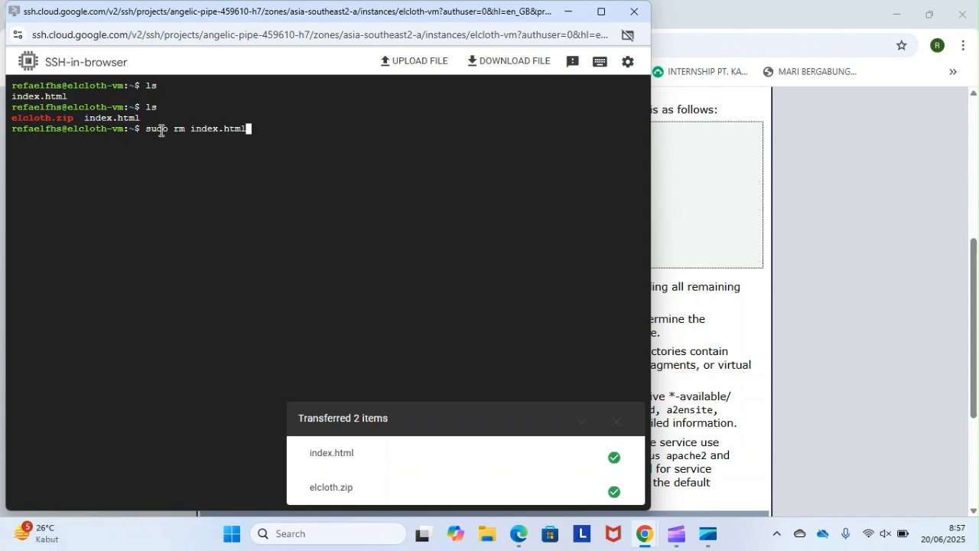
key("Return")
type("ls")
key("Return")
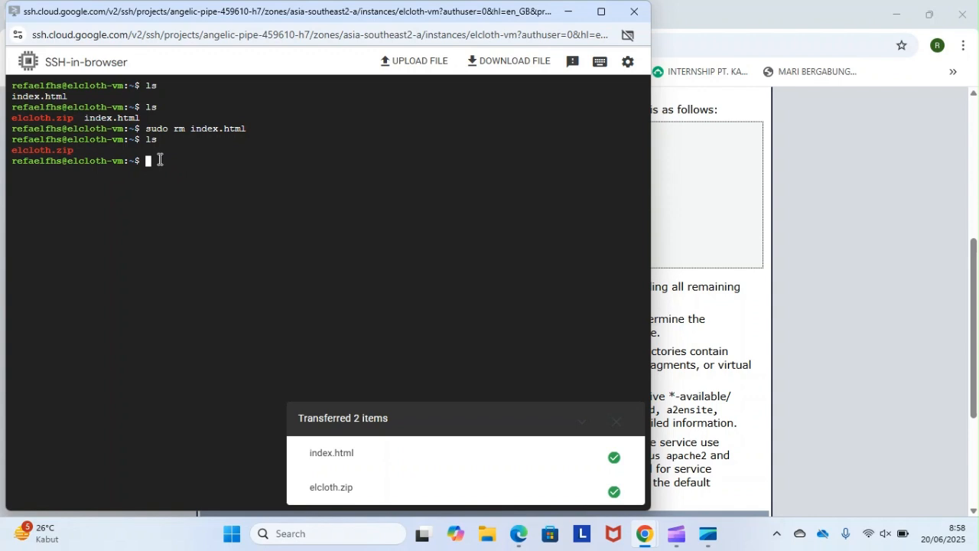
- Install the unzip package with sudo apt install unzip and dismiss the file transfer notification
type("sudo apt install unzip")
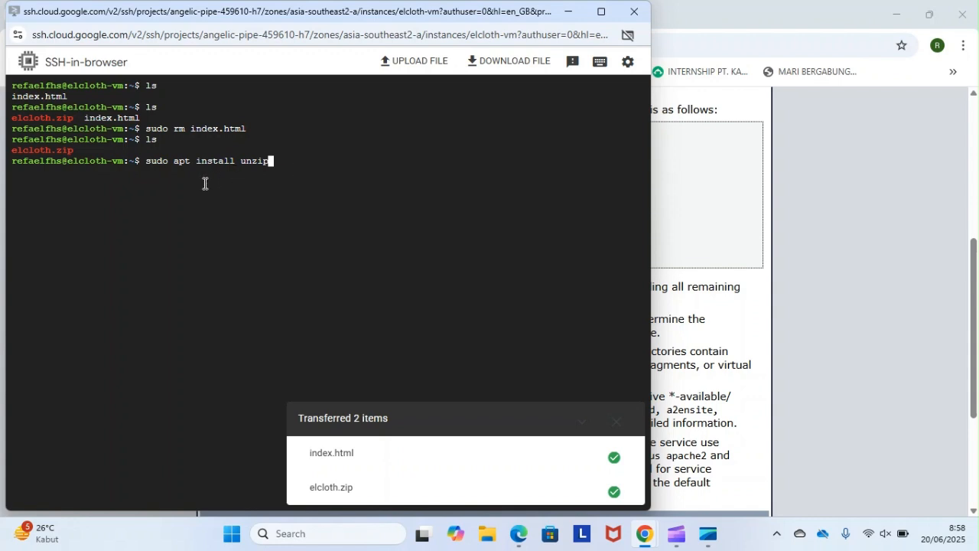
key("Return")
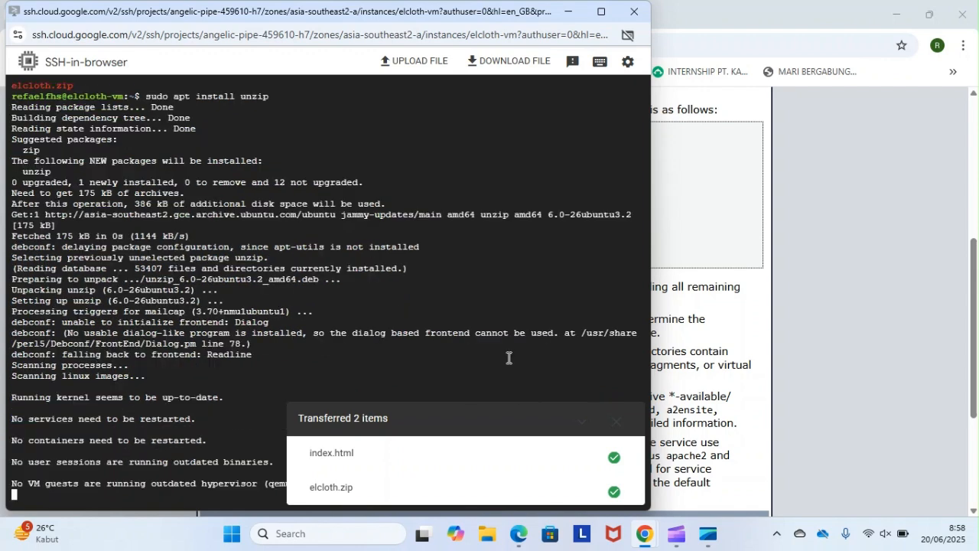
left_click(616, 431)
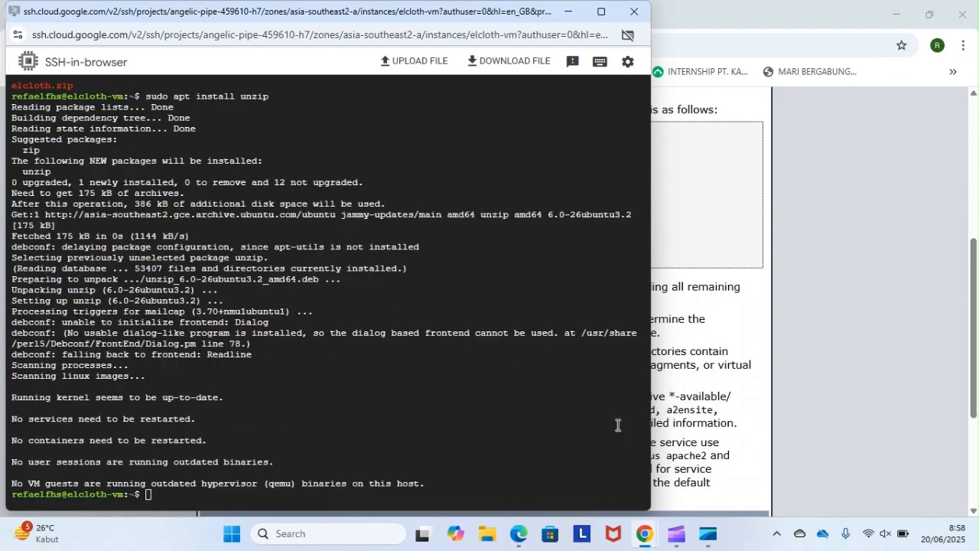
- Extract the uploaded archive in the home directory with unzip elcloth.zip
left_click(152, 495)
type("unzip elcloth.zip")
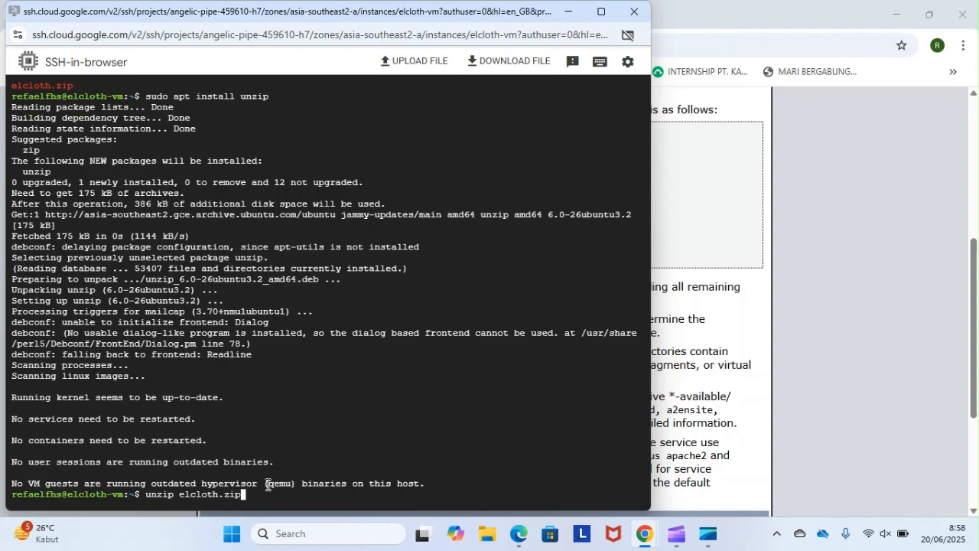
key("Return")
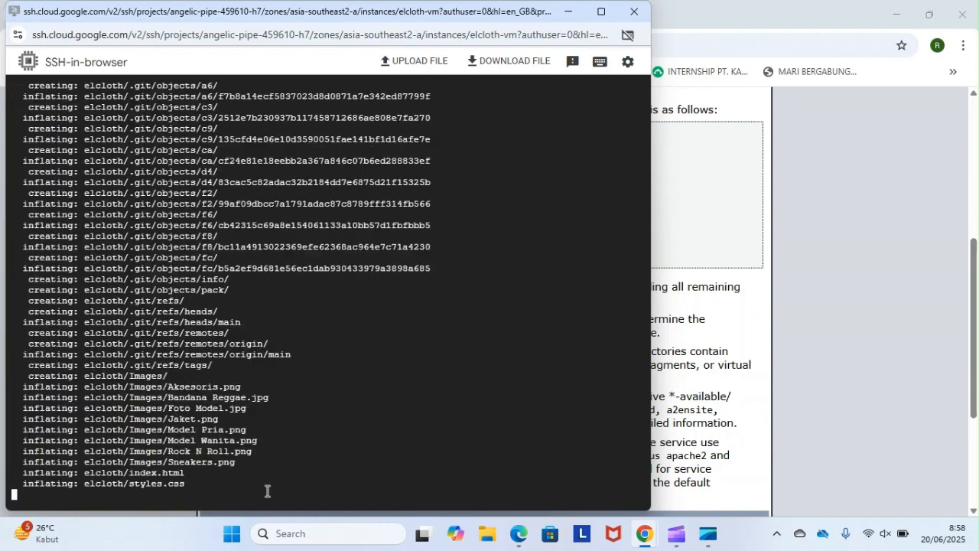
- Review the list of extracted elcloth files and list the home directory's contents with ls
scroll(182, 304, "up", 10)
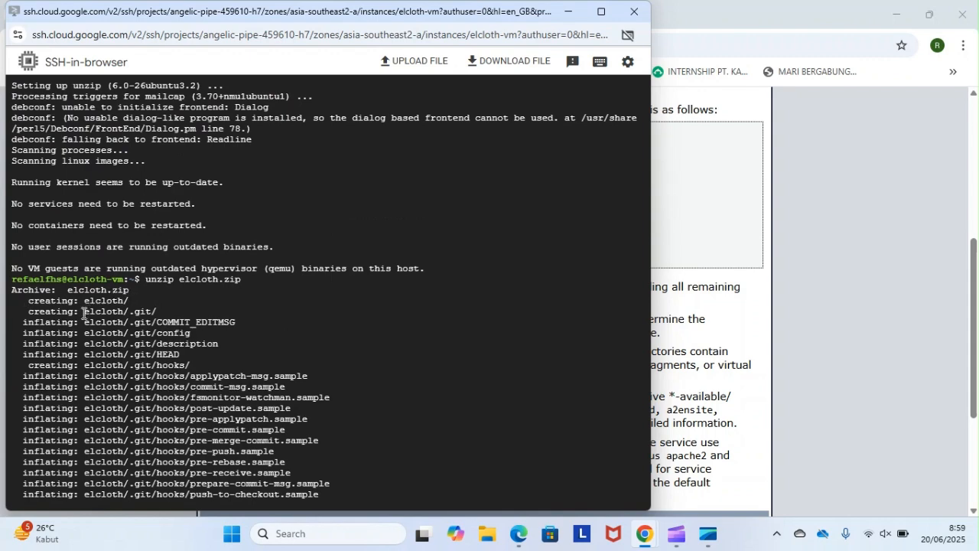
scroll(92, 336, "down", 2)
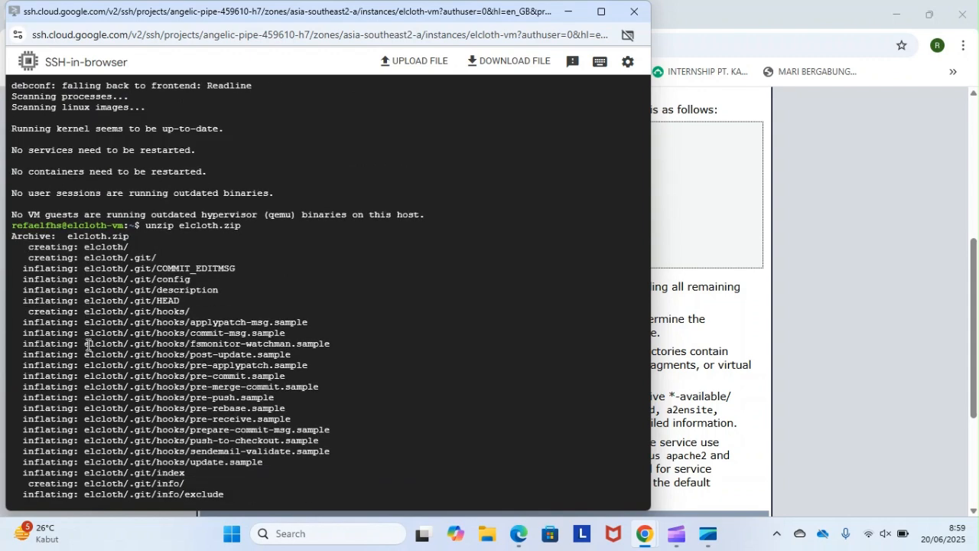
scroll(88, 343, "down", 4)
scroll(92, 302, "up", 1)
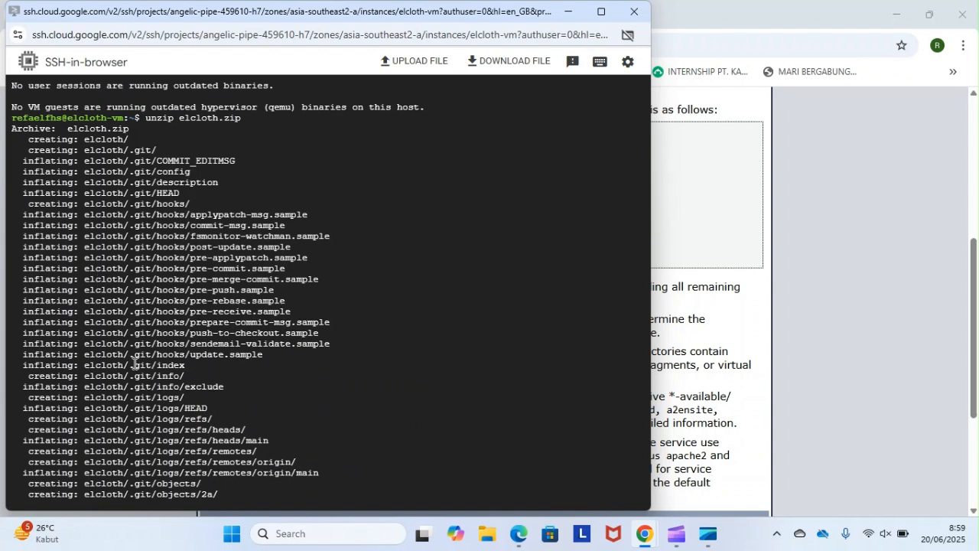
scroll(132, 362, "down", 15)
scroll(135, 363, "down", 4)
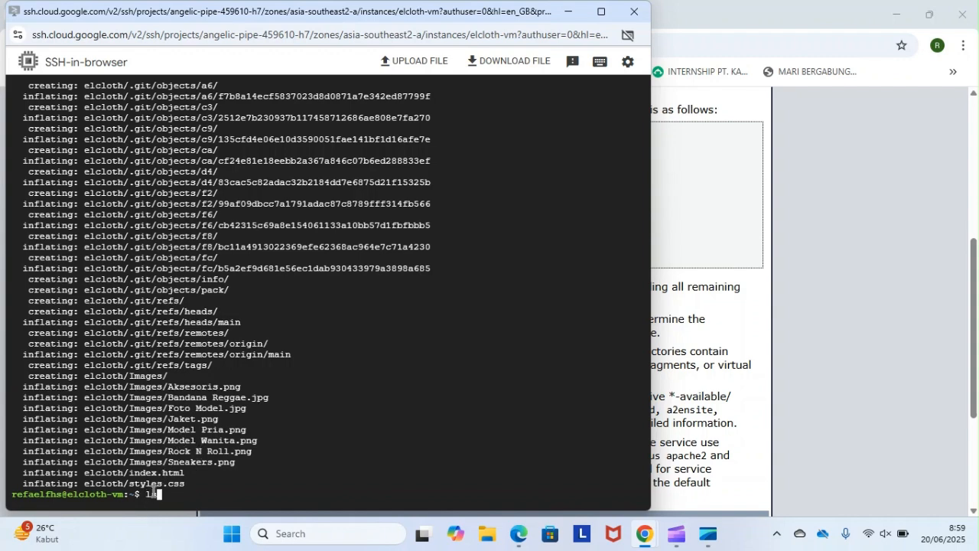
type("ls")
key("Return")
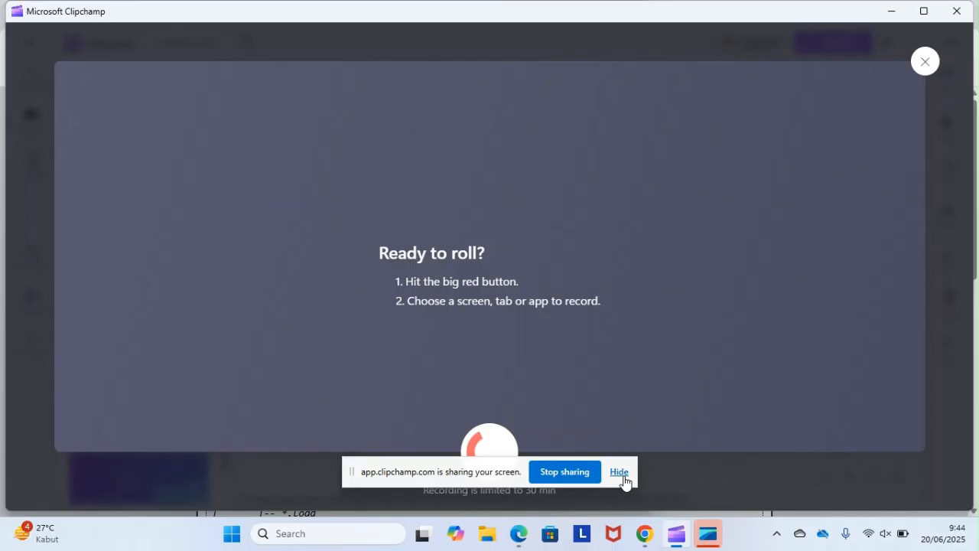
- Hide the screen-sharing notice and switch back to the SSH-in-browser terminal window for elcloth-vm
left_click(619, 472)
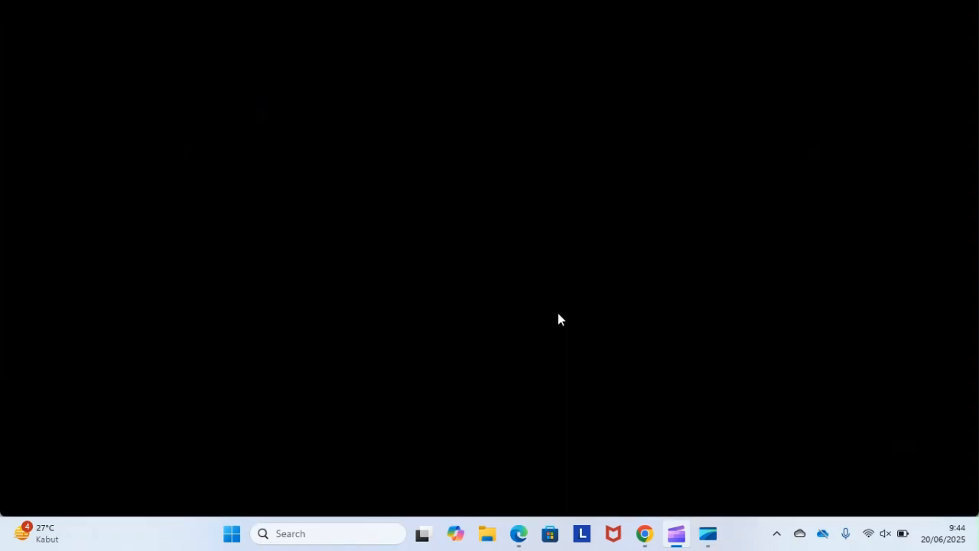
left_click(677, 541)
mouse_move(645, 536)
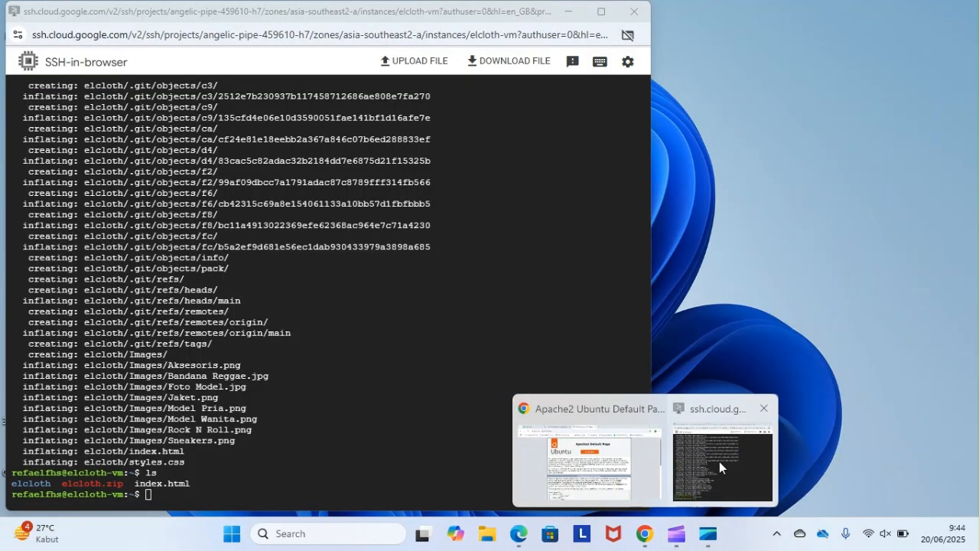
left_click(719, 461)
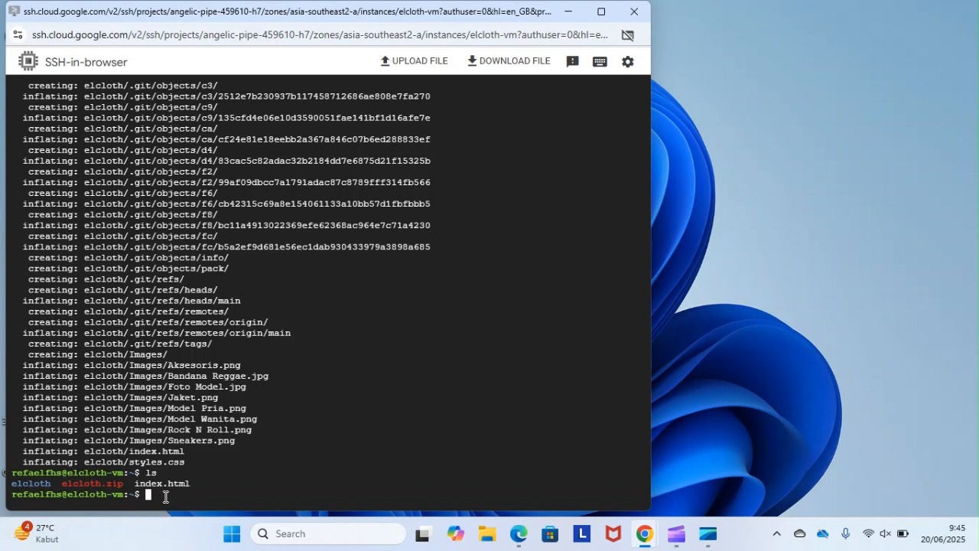
- Remove index.html from the home directory with sudo rm index.html and list what remains with ls
type("sudo rm index.html")
key("Return")
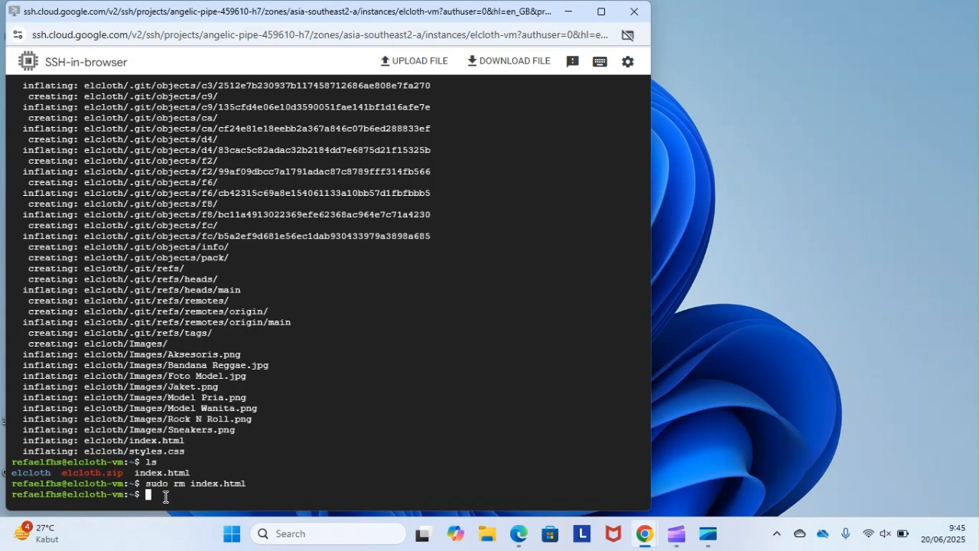
type("ls")
key("Return")
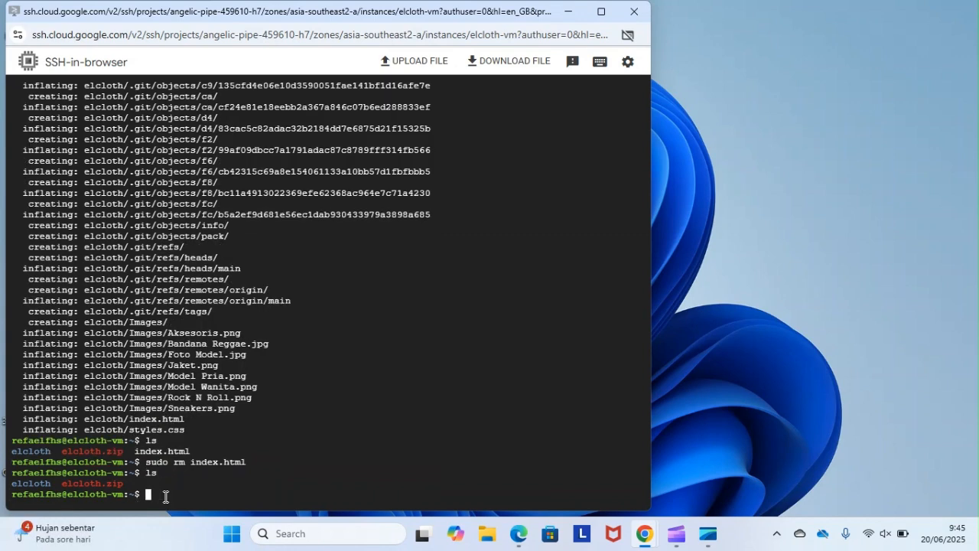
- Delete the archive with sudo rm -rf elcloth.zip and list the home directory with ls
type("sudo rm -rf elcloth.zip")
key("Return")
type("ls")
key("Return")
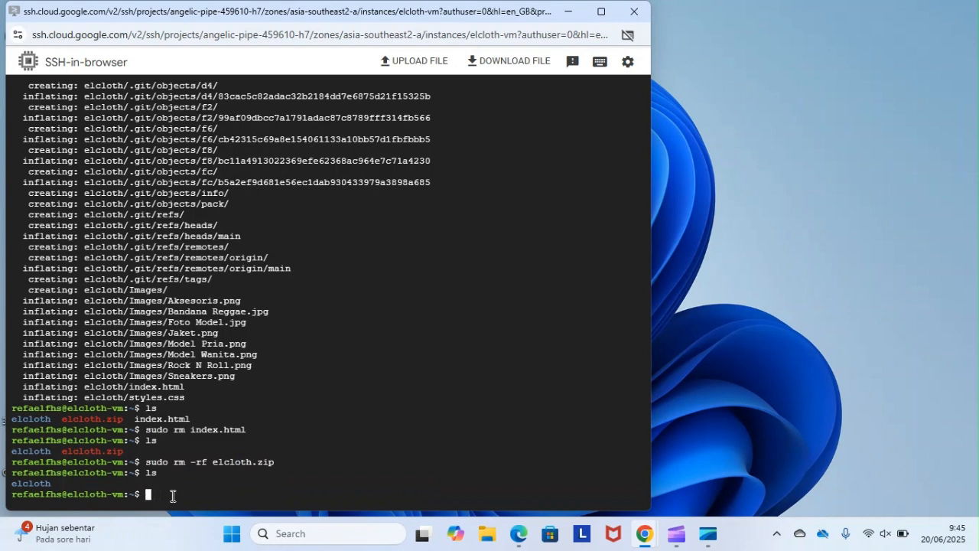
- Move the extracted site files to Apache's web root with sudo mv elcloth/* /var/www/html/ and list the home directory with ls
type("sudo mv elcloth/")
key("BackSpace")
key("BackSpace")
type("h/* /var/ww")
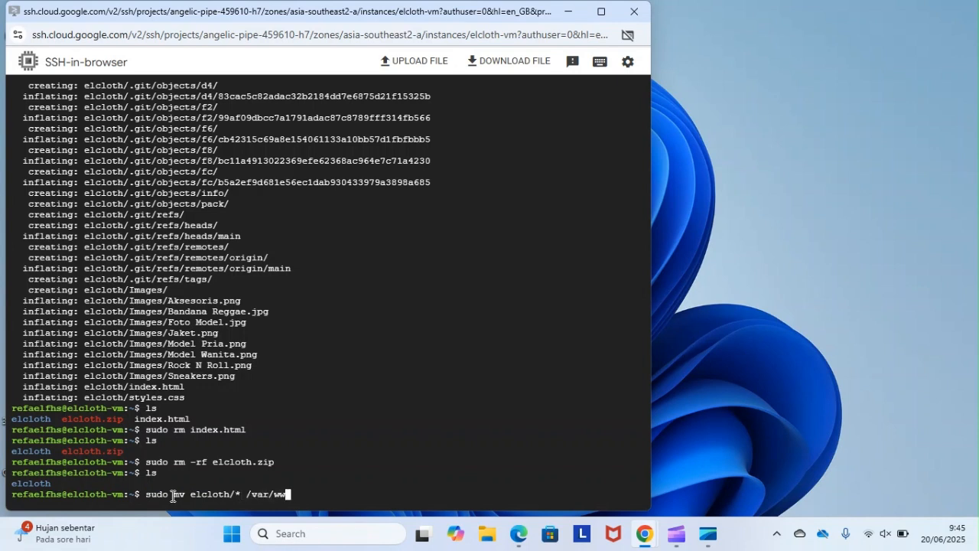
type("w/ht")
key("BackSpace")
type("tml/")
key("Return")
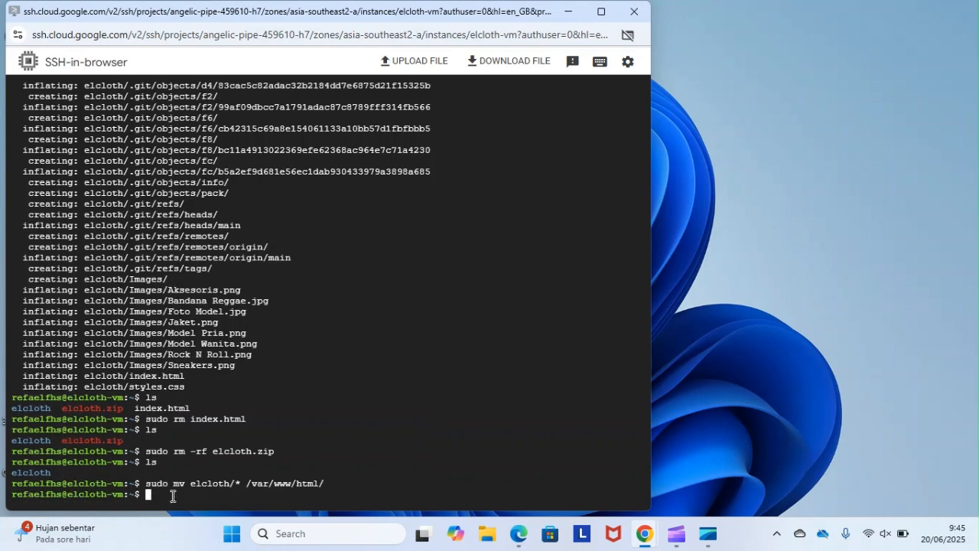
type("ls")
key("Return")
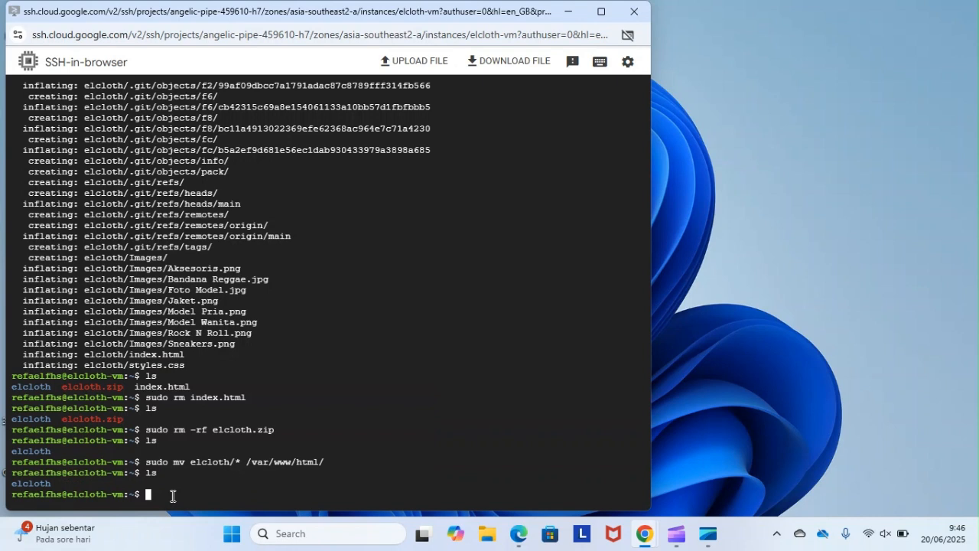
- Change to the web root with cd /var/www/html/ and list its contents with ls
type("cd /var/www/html/")
key("Return")
type("ls")
key("Return")
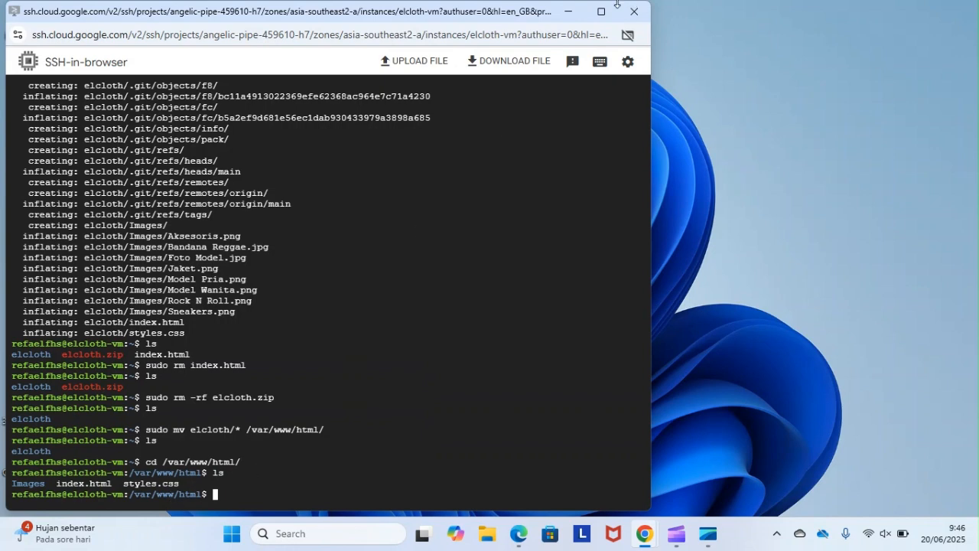
- Switch to the Chrome window with the Apache2 default page and replace that page's tab with a new blank one
left_click(572, 11)
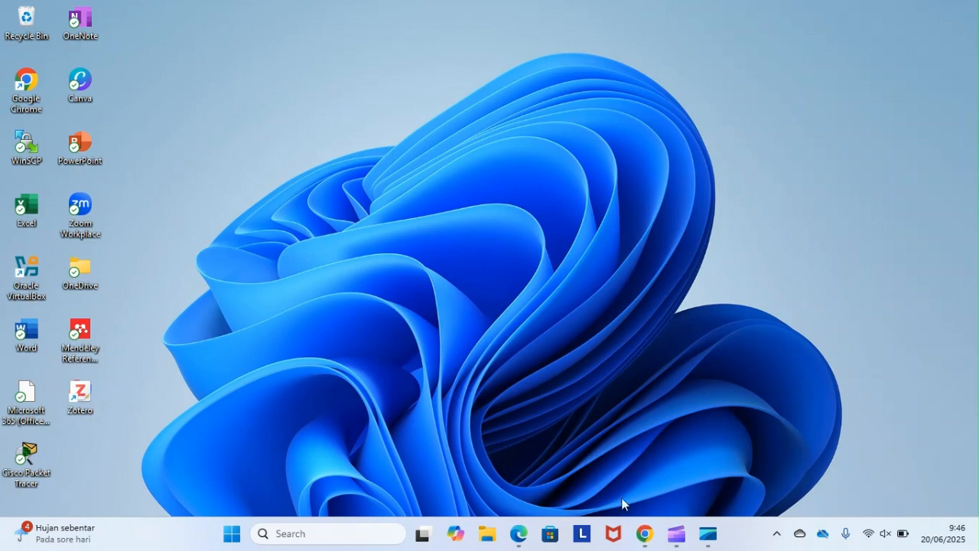
mouse_move(646, 536)
key("super+Tab")
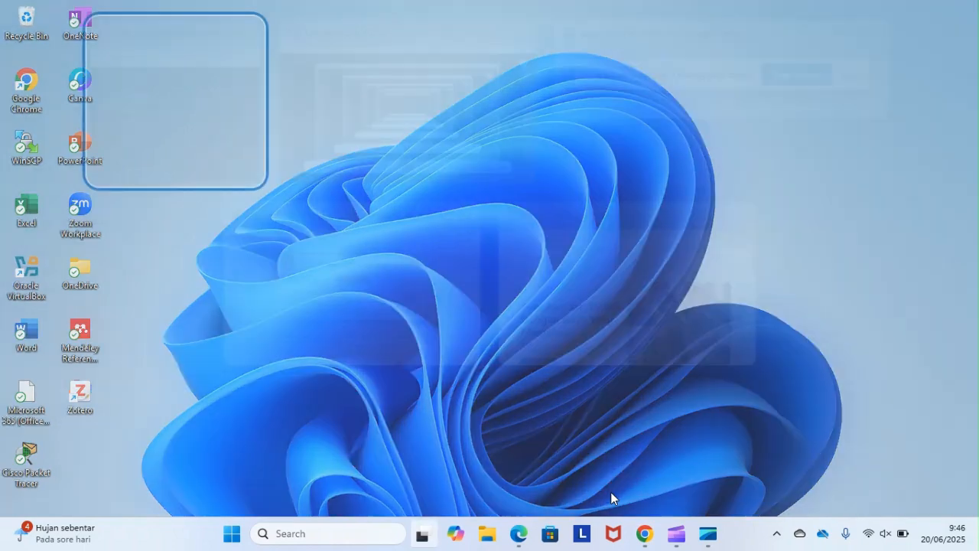
key("Down")
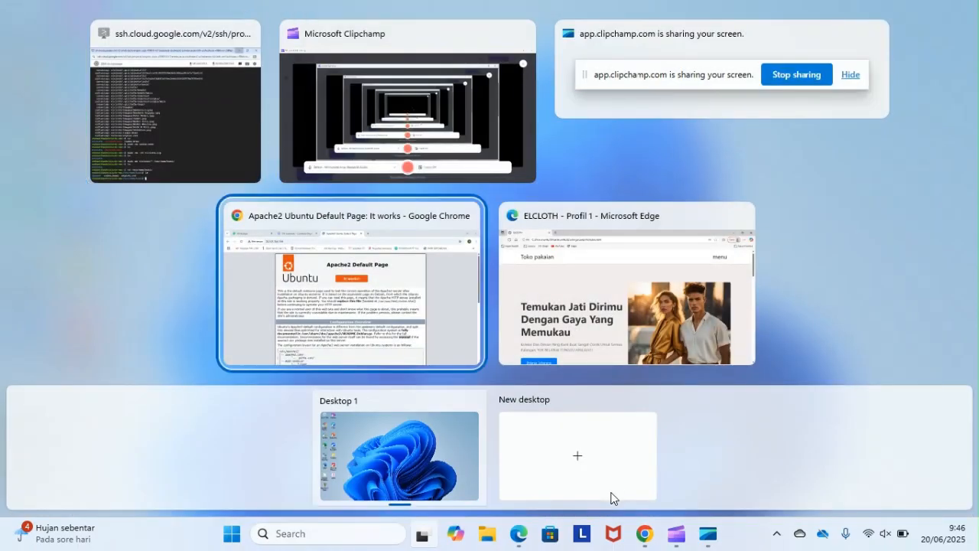
key("Return")
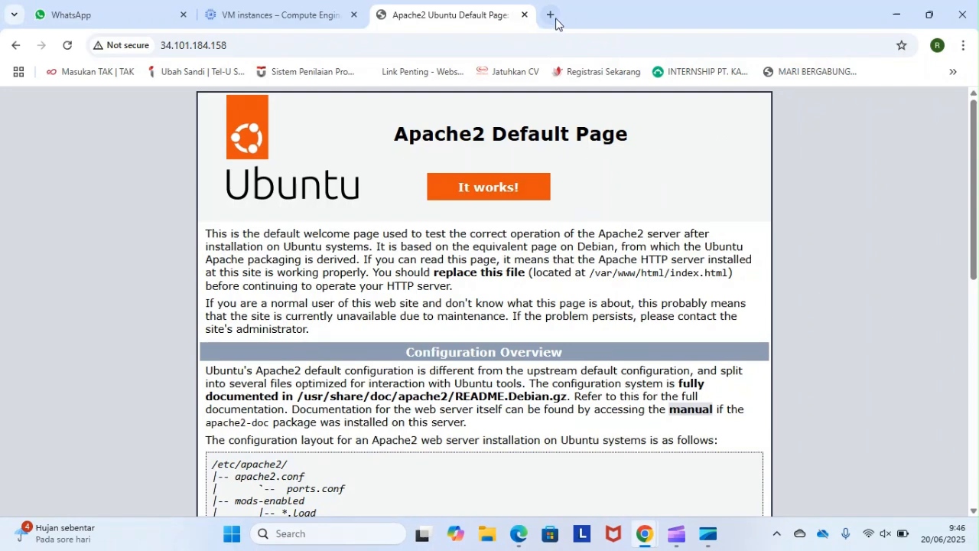
left_click(550, 15)
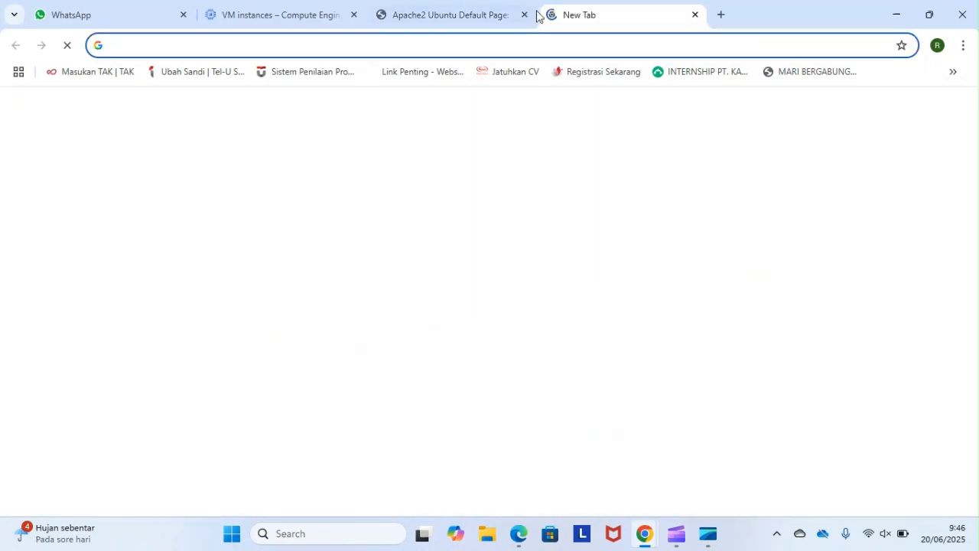
left_click(524, 15)
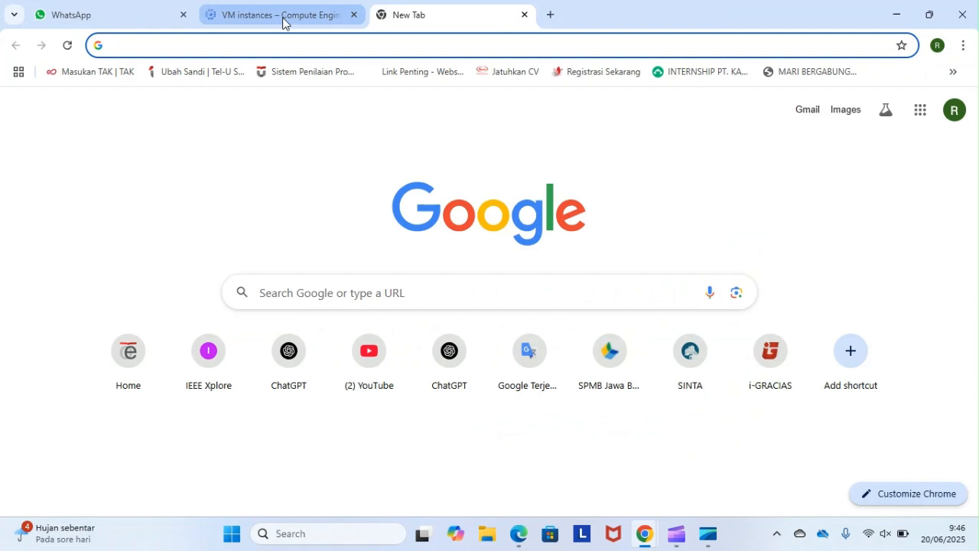
- Copy the external IP address of elcloth-vm from the Compute Engine VM instances page
left_click(284, 22)
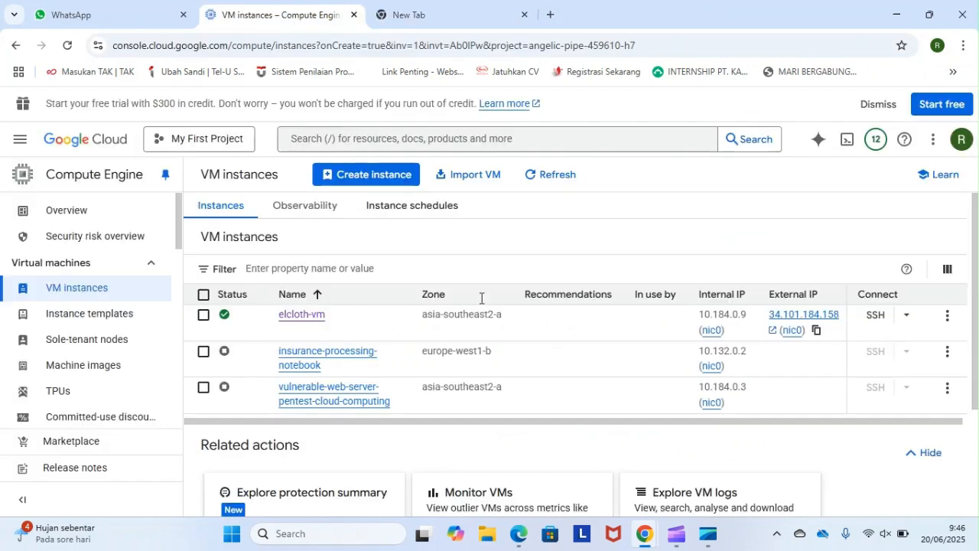
left_click(815, 333)
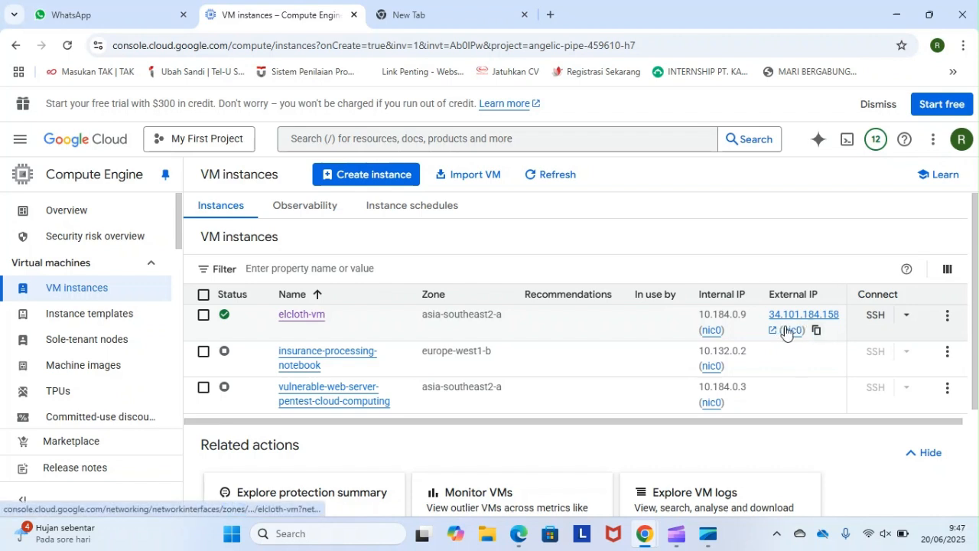
left_click(816, 330)
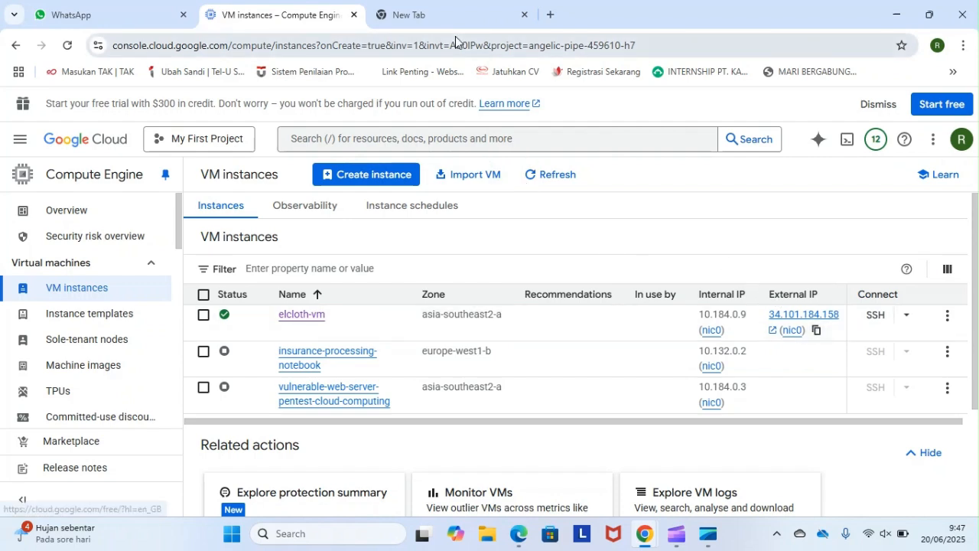
left_click(442, 15)
left_click(410, 47)
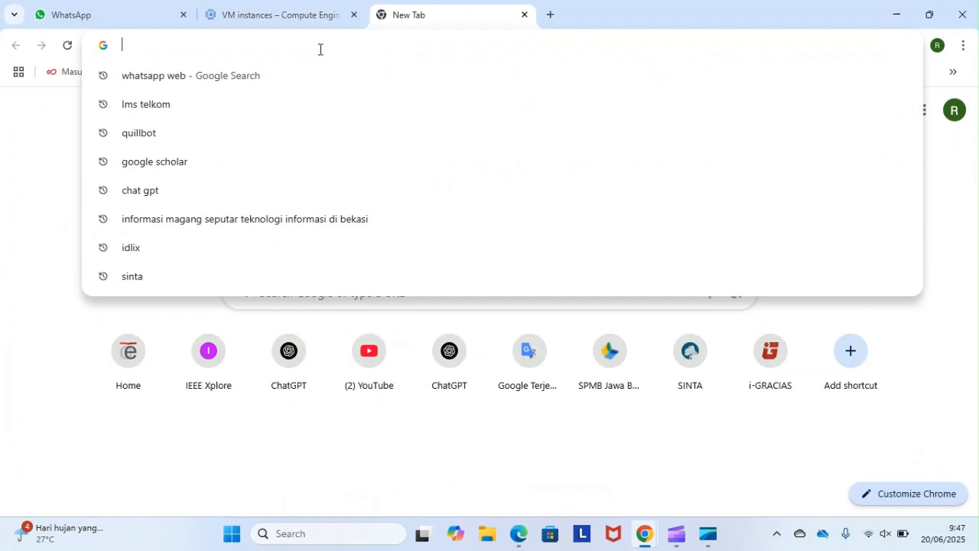
type("http")
key("BackSpace")
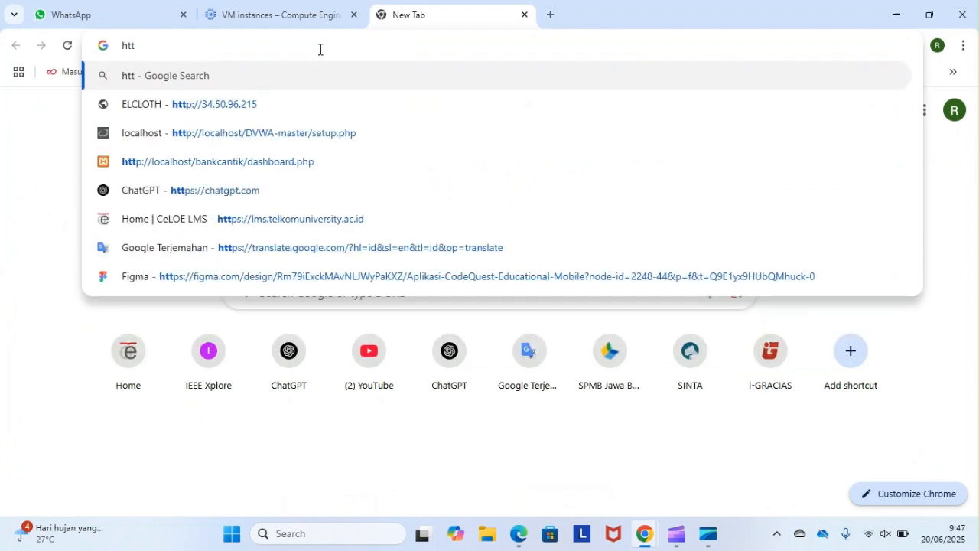
type("p://")
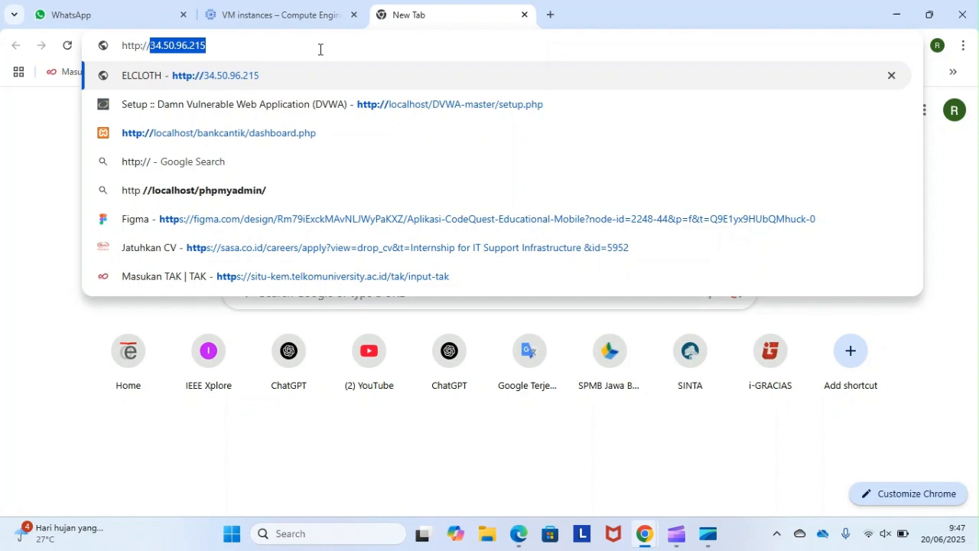
left_click(215, 46)
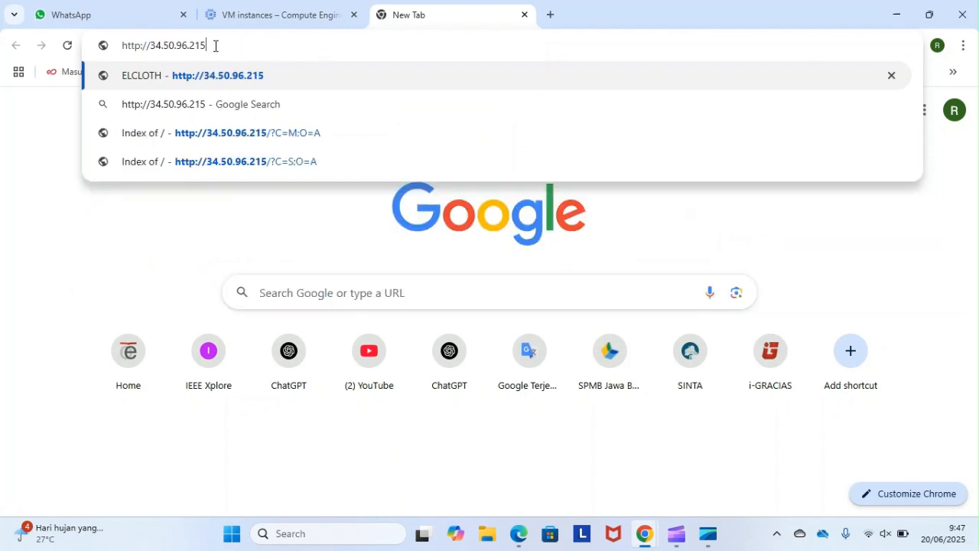
key("BackSpace")
key("BackSpace")
key("BackSpace")
key("BackSpace")
key("BackSpace")
key("BackSpace")
key("BackSpace")
key("BackSpace")
key("BackSpace")
key("BackSpace")
key("BackSpace")
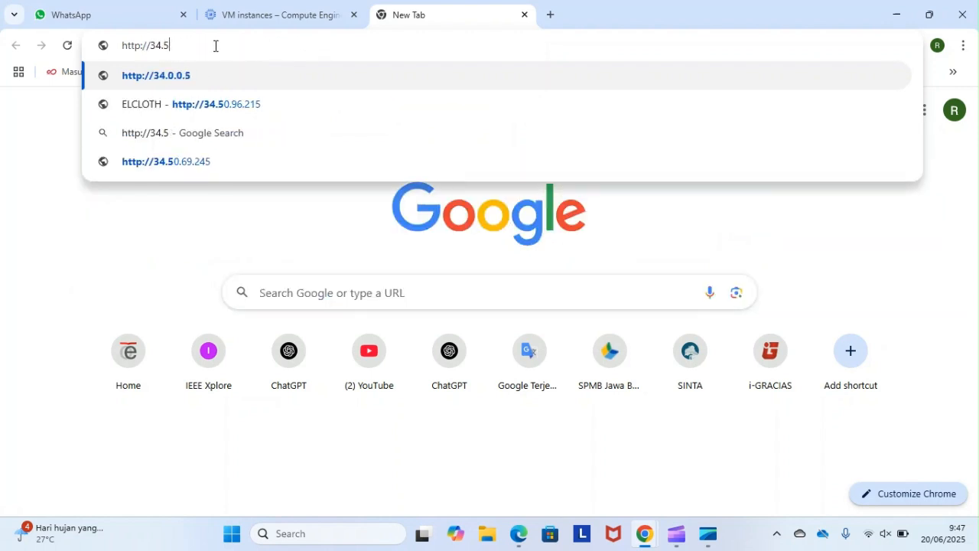
key("BackSpace")
key("ctrl+v")
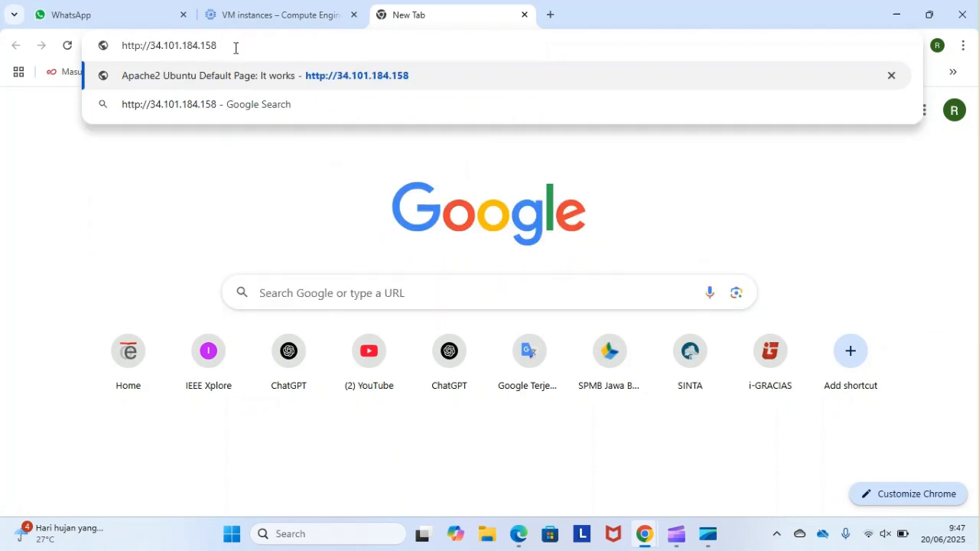
left_click(297, 6)
left_click(811, 329)
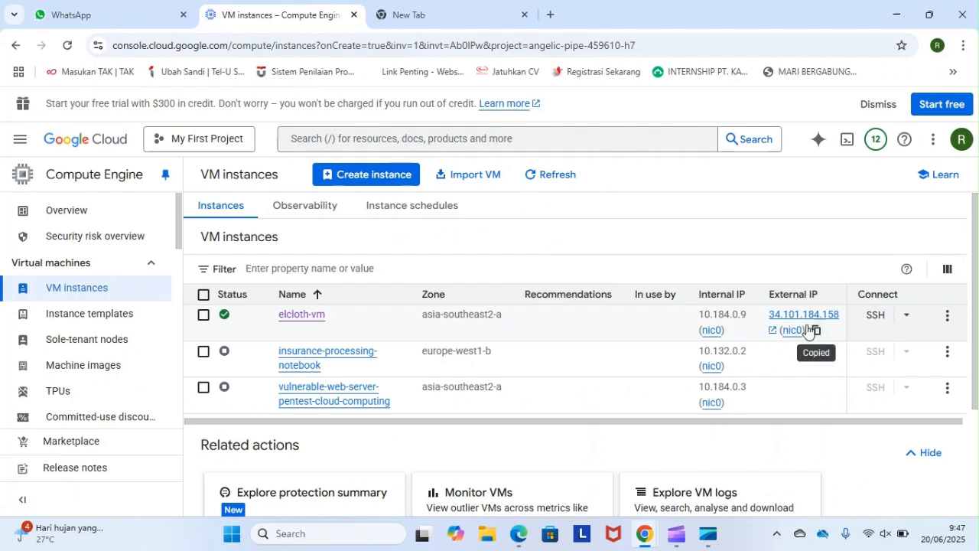
left_click(459, 19)
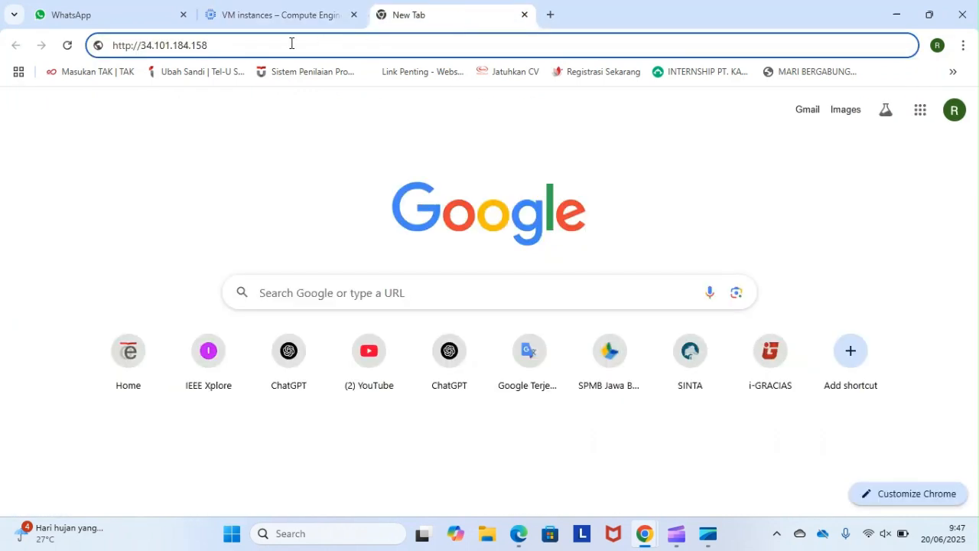
key("Return")
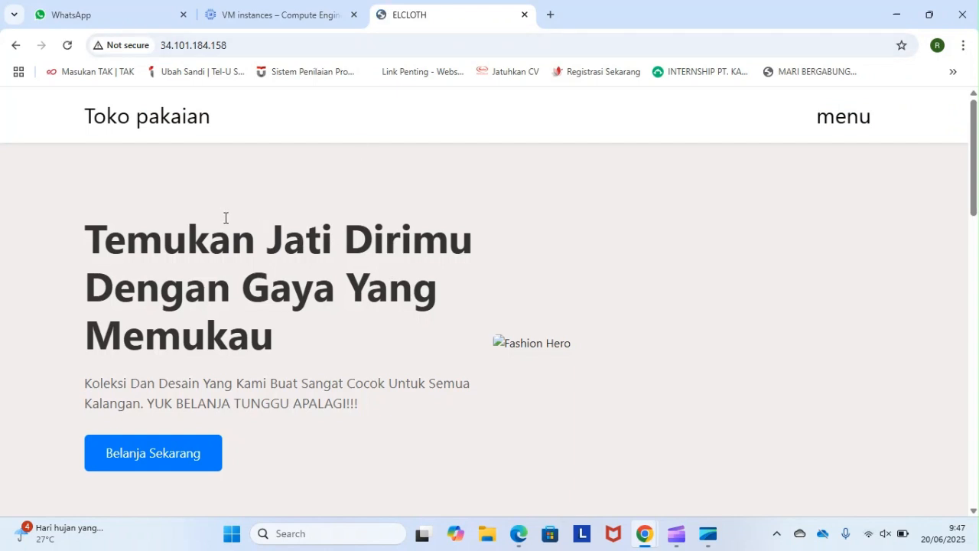
- Look over the ELCLOTH home page from the hero section down to the footer
scroll(287, 229, "down", 3)
scroll(287, 229, "up", 3)
scroll(238, 216, "down", 10)
scroll(237, 218, "down", 2)
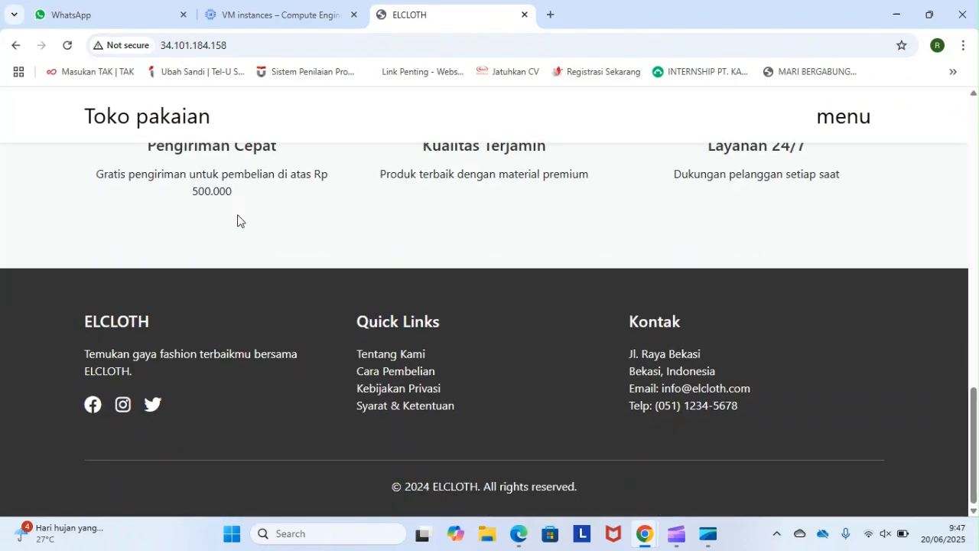
scroll(144, 350, "up", 8)
scroll(144, 350, "up", 6)
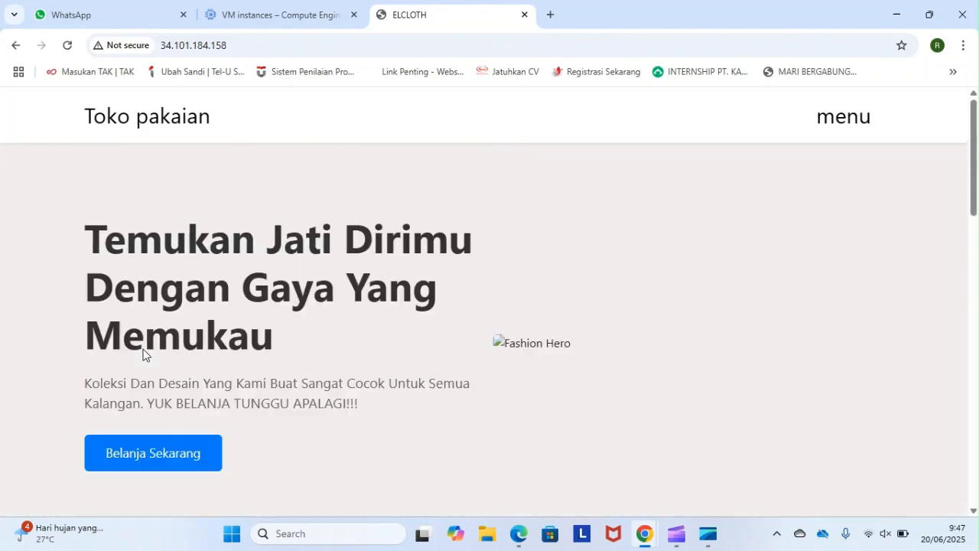
- Follow the Belanja Sekarang link to the Koleksi Terbaru product section and check its items
left_click(159, 454)
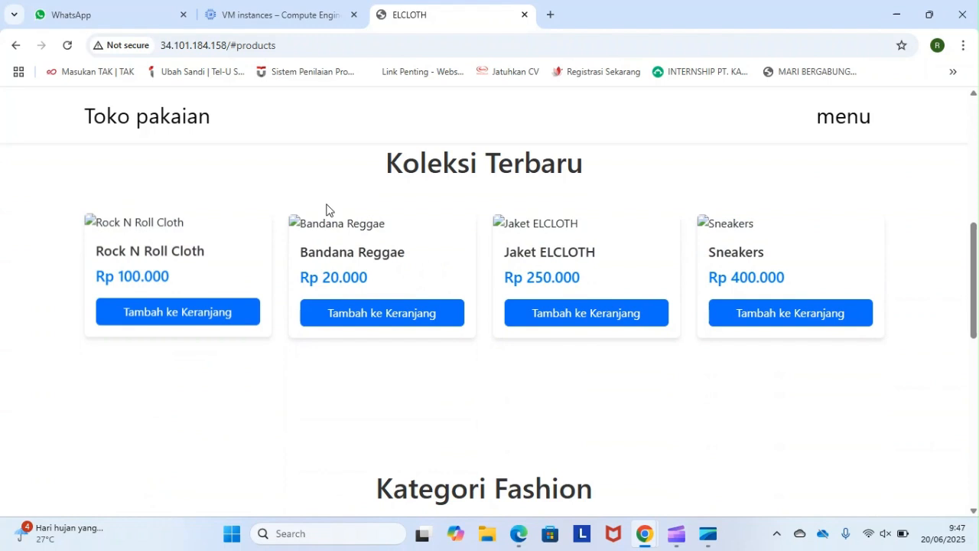
scroll(304, 245, "up", 1)
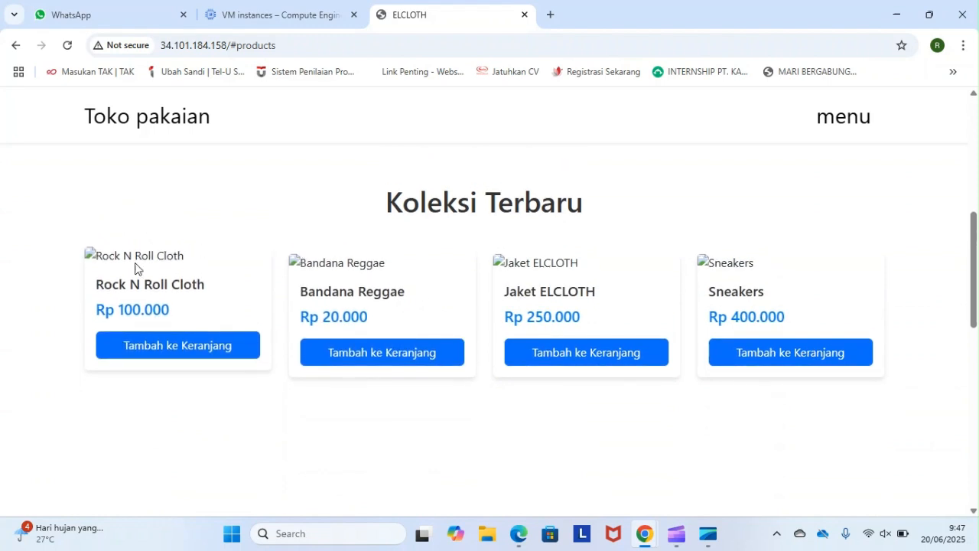
scroll(480, 298, "up", 5)
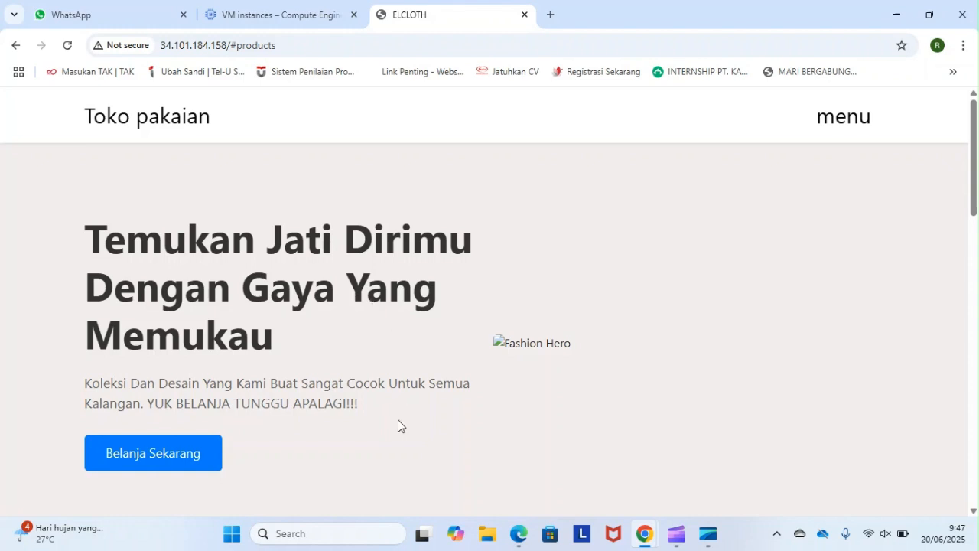
- Review the whole ELCLOTH page again, including the Koleksi Terbaru, Kategori Fashion and footer sections
scroll(398, 426, "down", 1)
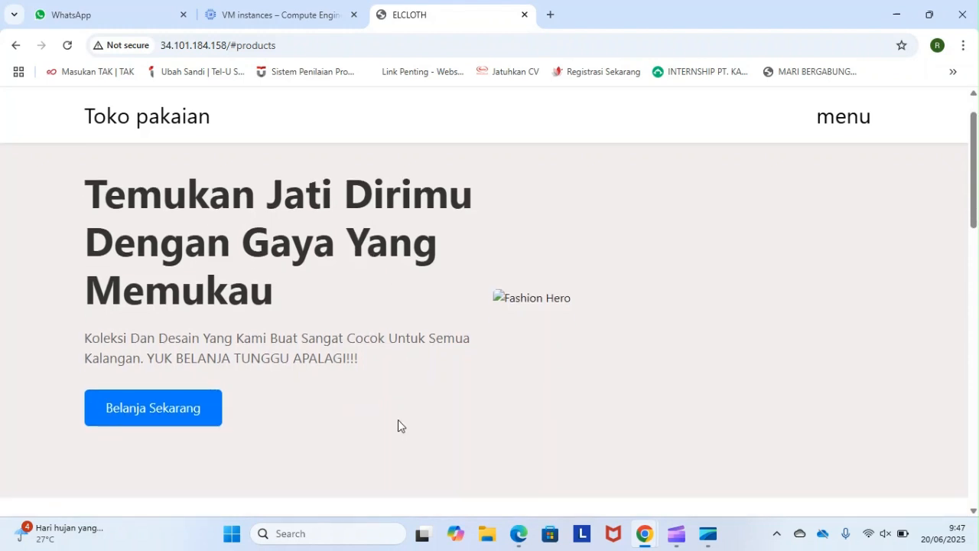
scroll(398, 419, "down", 3)
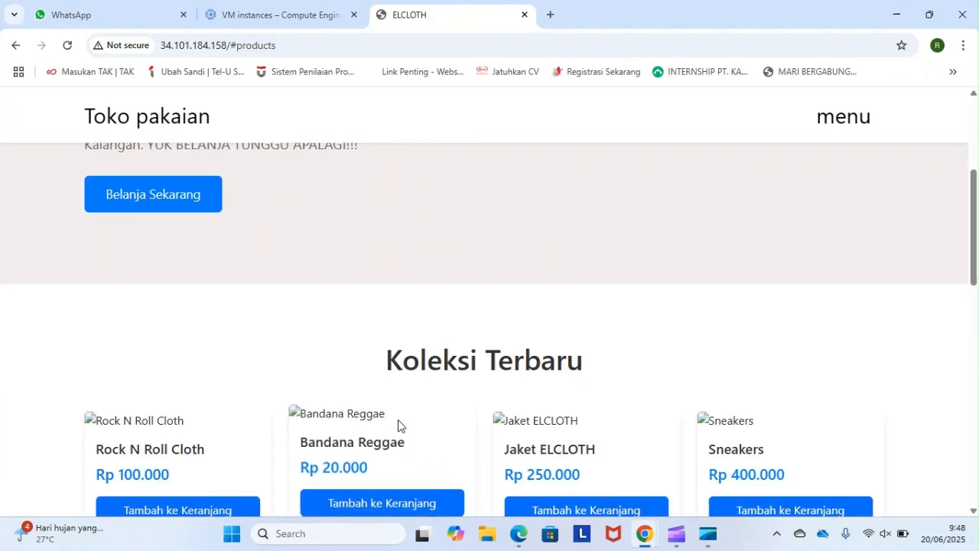
scroll(354, 232, "down", 1)
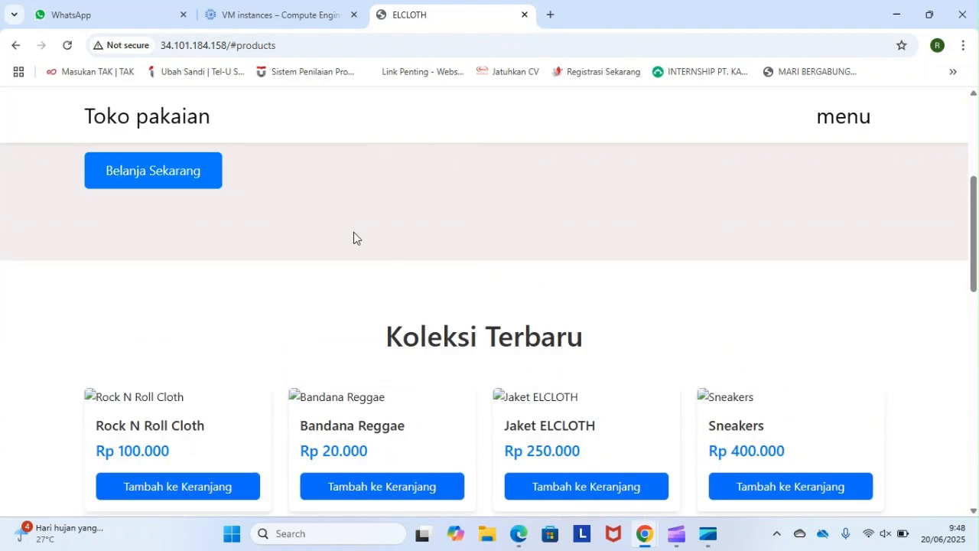
scroll(354, 232, "up", 3)
scroll(353, 232, "down", 1)
scroll(354, 232, "down", 1)
scroll(354, 232, "up", 1)
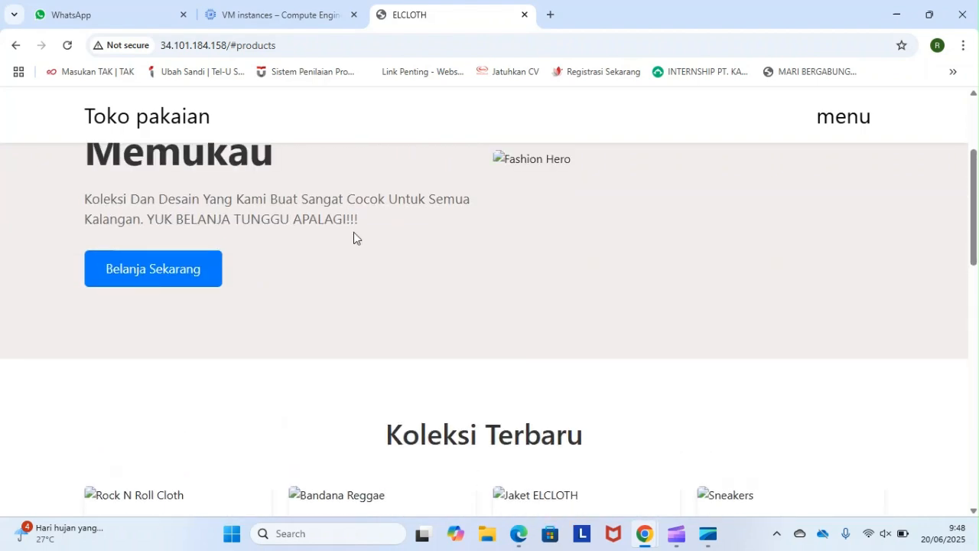
scroll(353, 232, "down", 4)
scroll(353, 232, "down", 3)
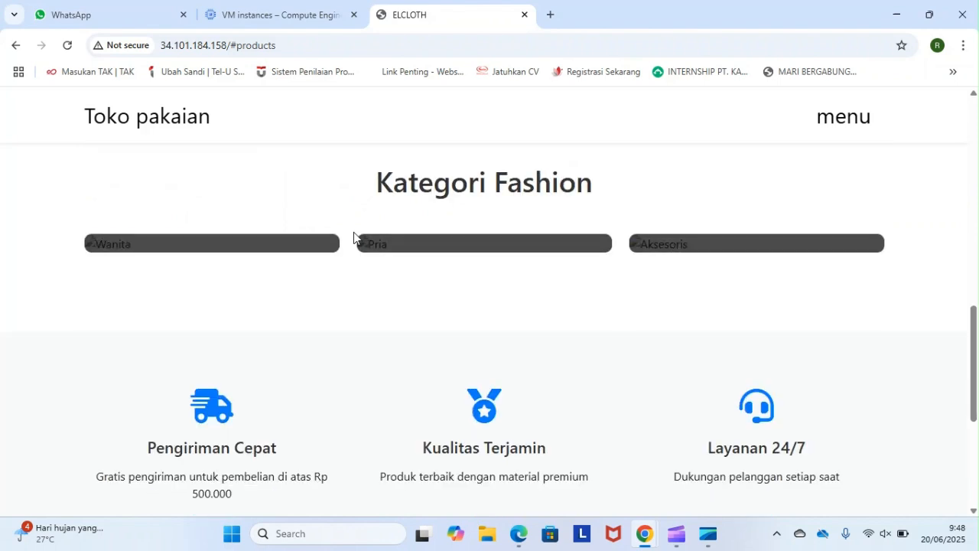
scroll(322, 349, "down", 5)
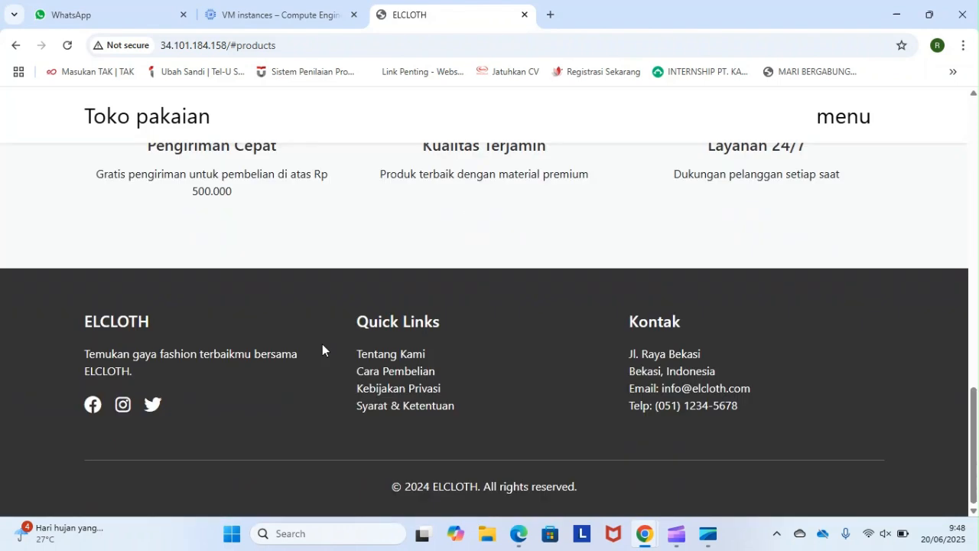
scroll(476, 265, "up", 7)
scroll(476, 265, "up", 10)
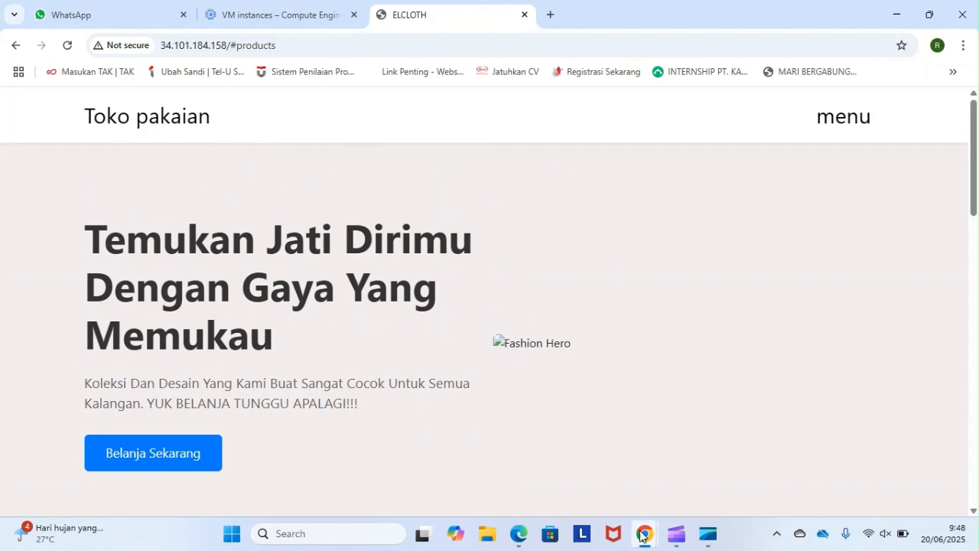
- View elcloth-vm's basic information on its Compute Engine details page and return to the VM instances list
mouse_move(641, 538)
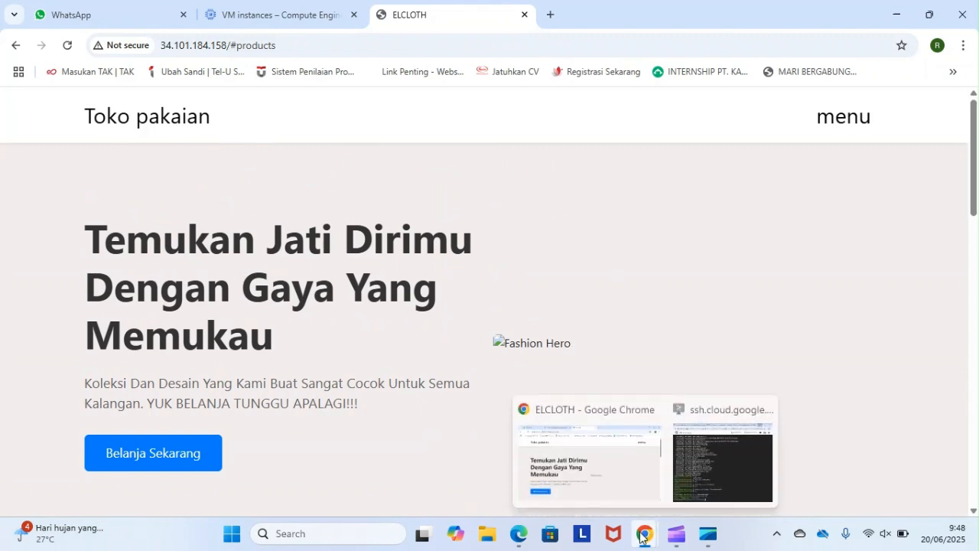
left_click(322, 13)
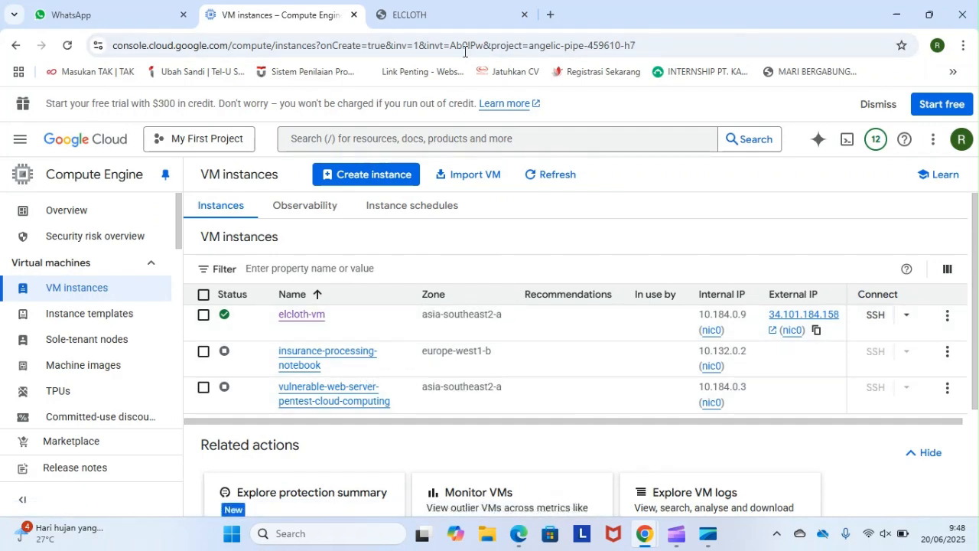
left_click(464, 6)
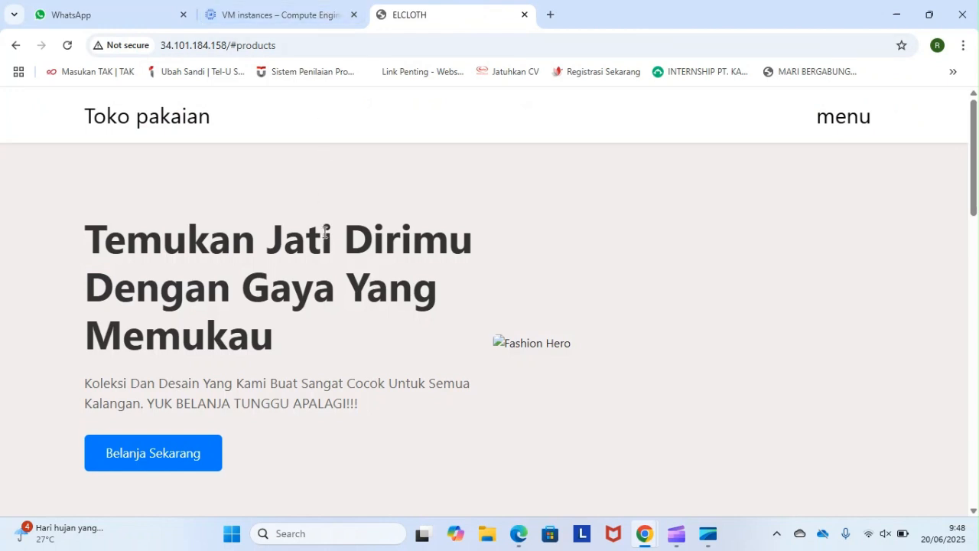
left_click(297, 9)
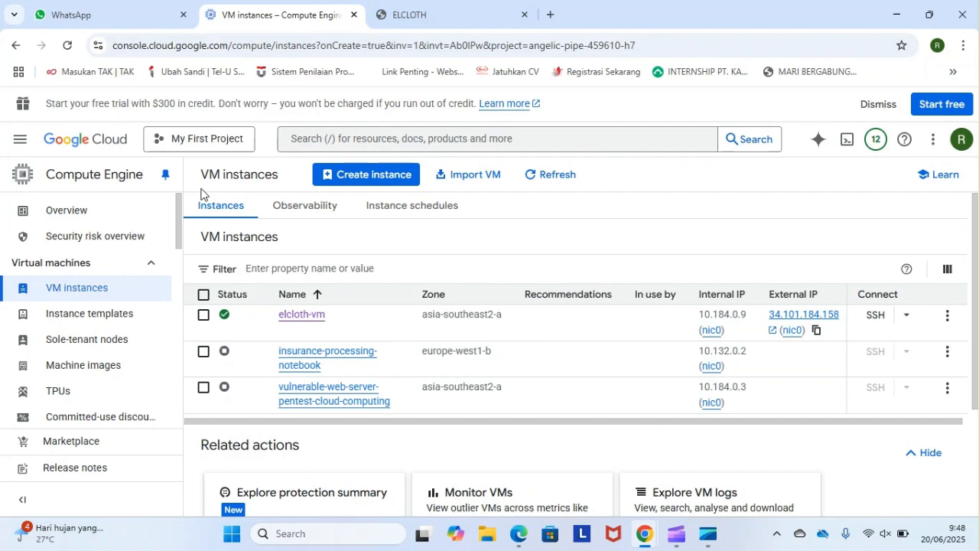
scroll(278, 274, "down", 2)
scroll(279, 274, "up", 2)
left_click(302, 316)
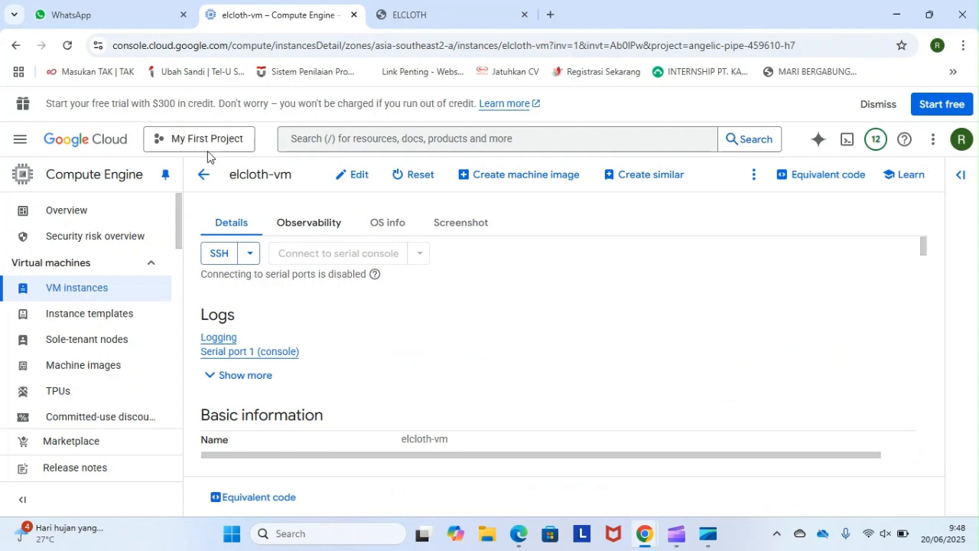
scroll(205, 176, "down", 1)
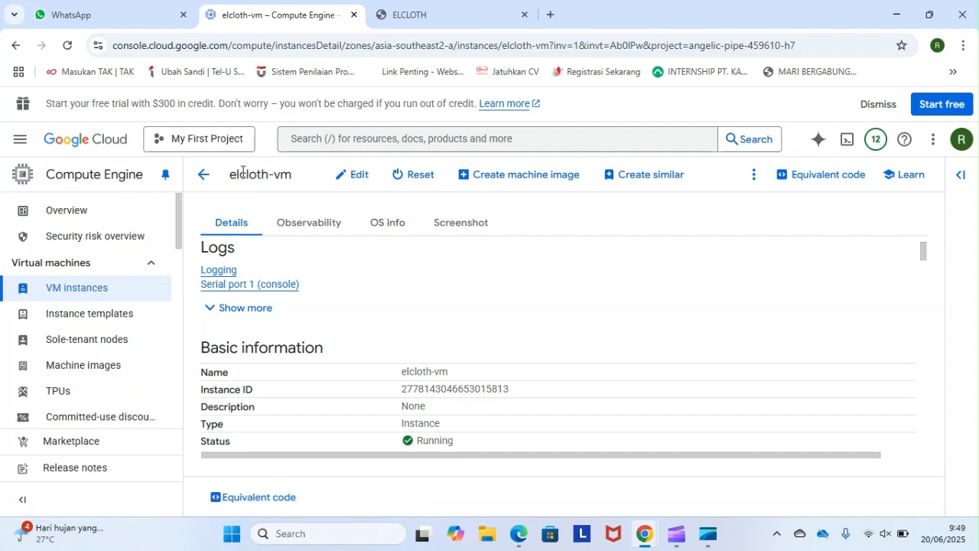
left_click(204, 175)
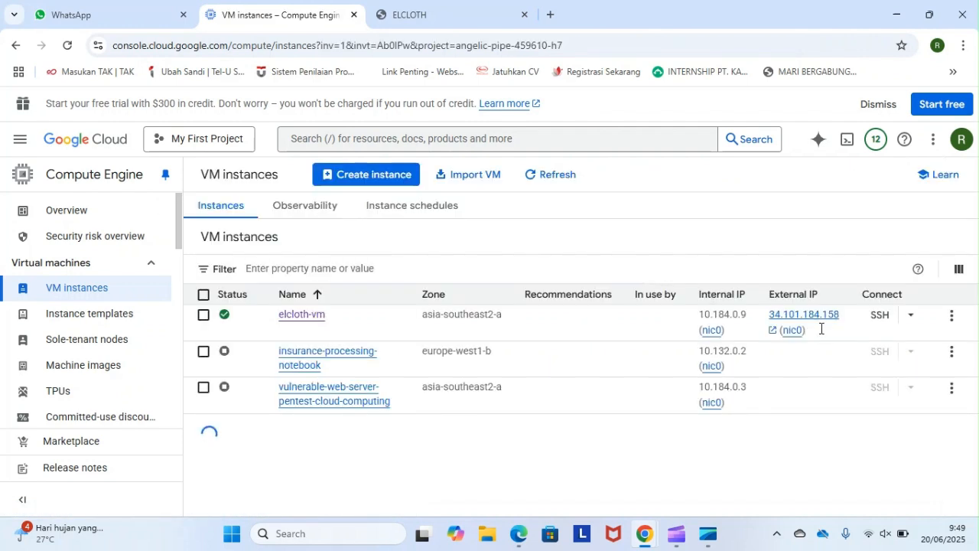
- Open the logs of elcloth-vm in Logs Explorer and collapse the query editor to enlarge the results area
left_click(954, 317)
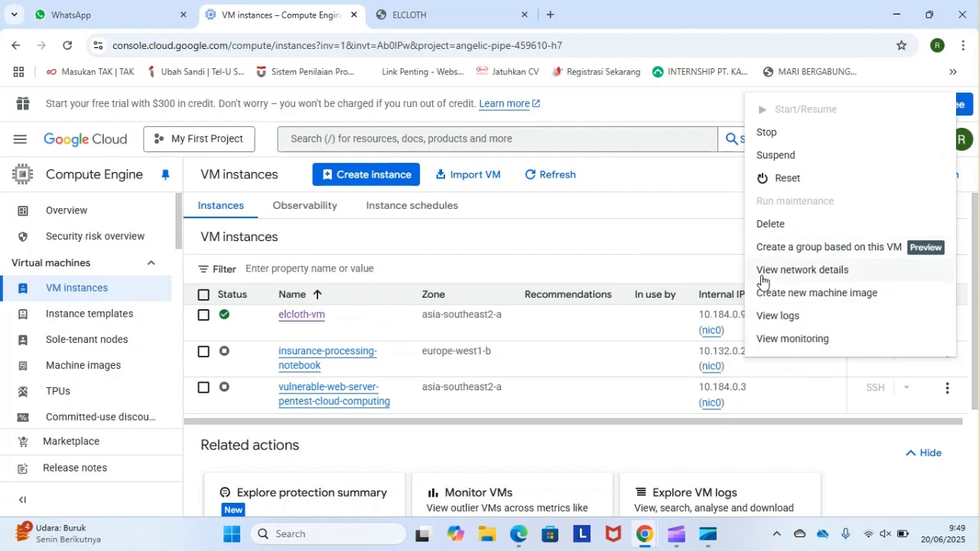
left_click(804, 321)
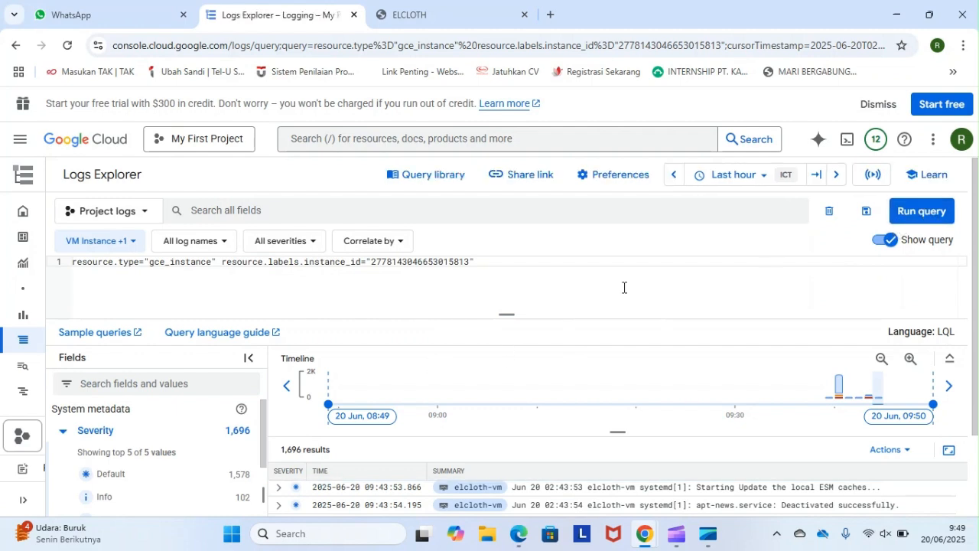
left_click_drag(512, 314, 517, 255)
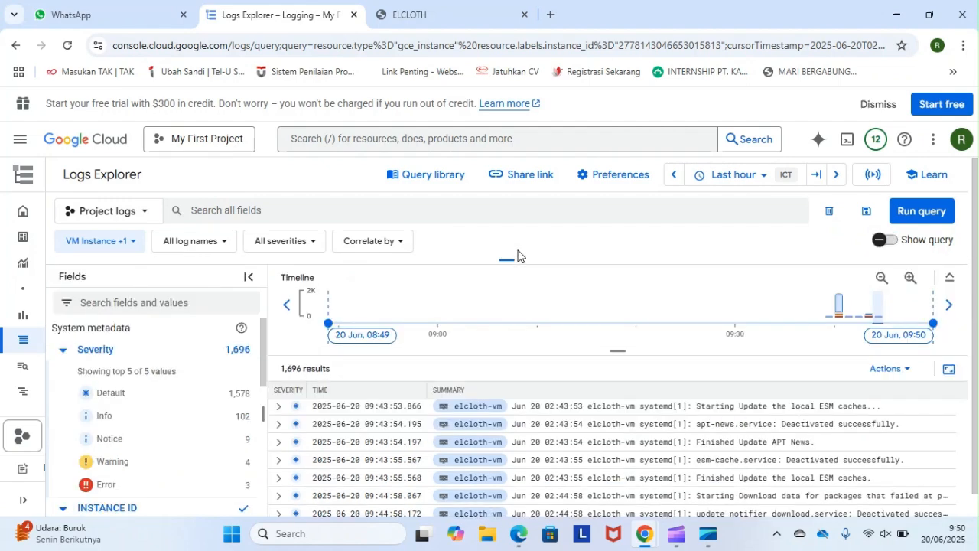
scroll(456, 475, "down", 3)
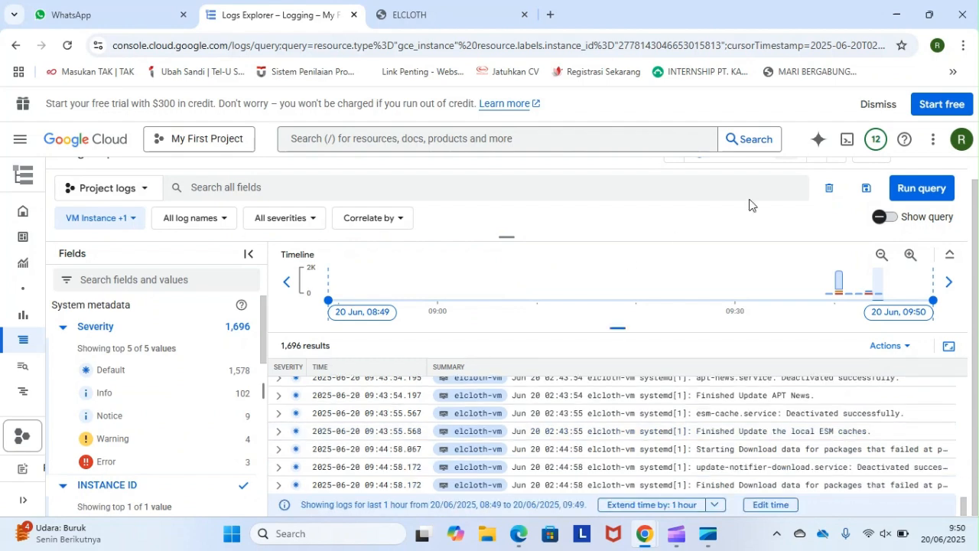
- Rerun the elcloth-vm log query and examine its entries in the expanded results view
left_click(908, 191)
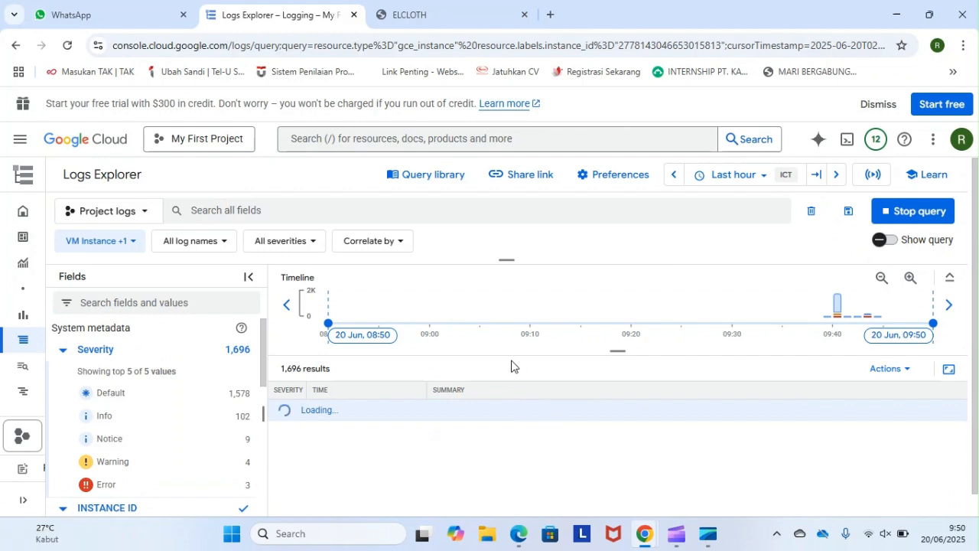
scroll(492, 437, "down", 1)
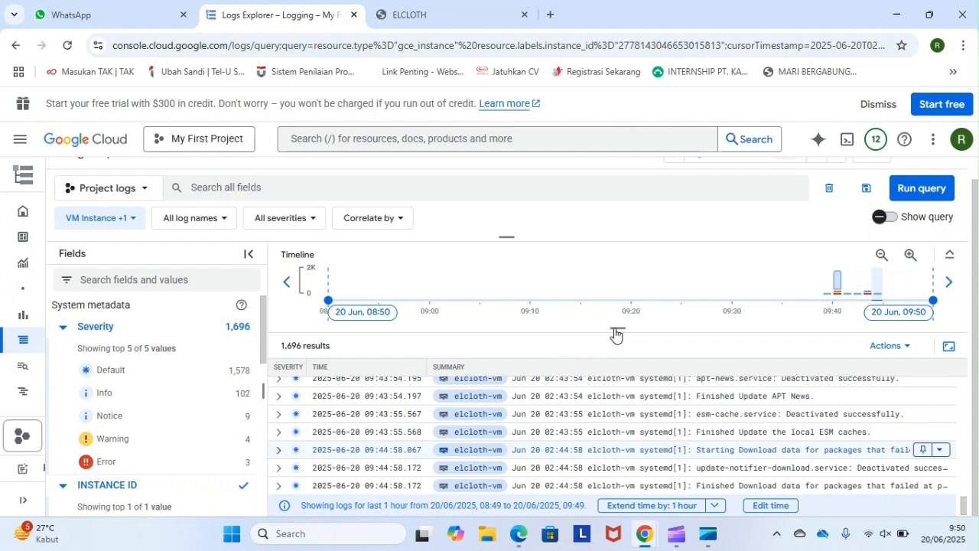
left_click(949, 350)
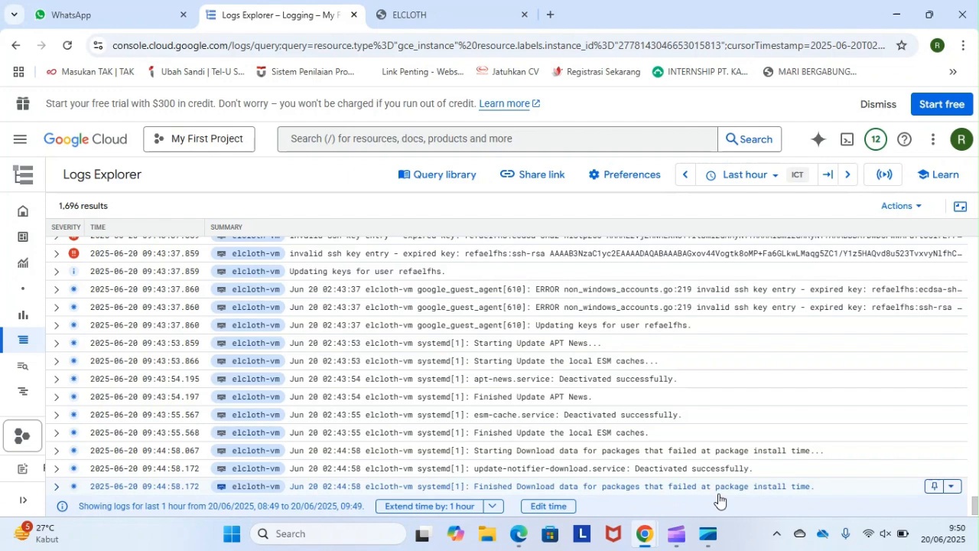
scroll(609, 419, "down", 1)
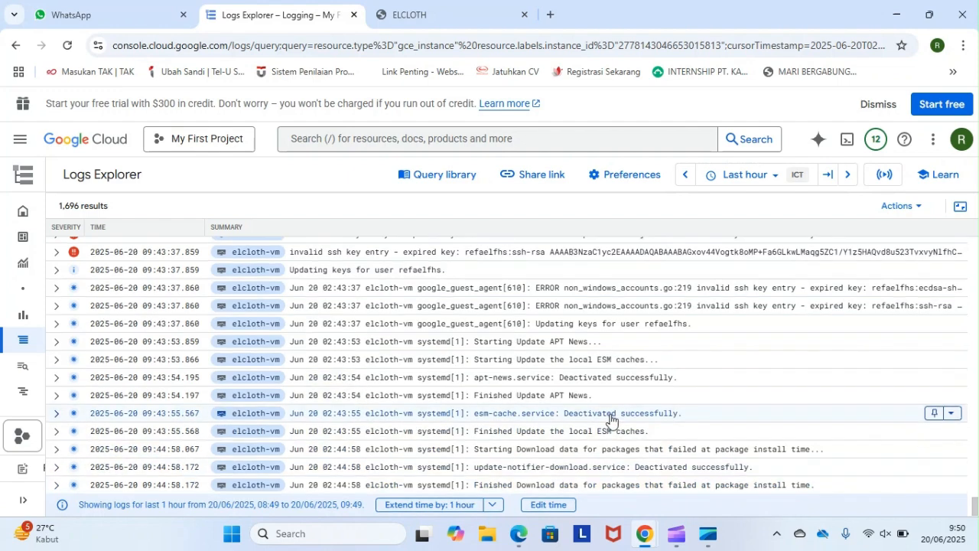
scroll(507, 404, "up", 4)
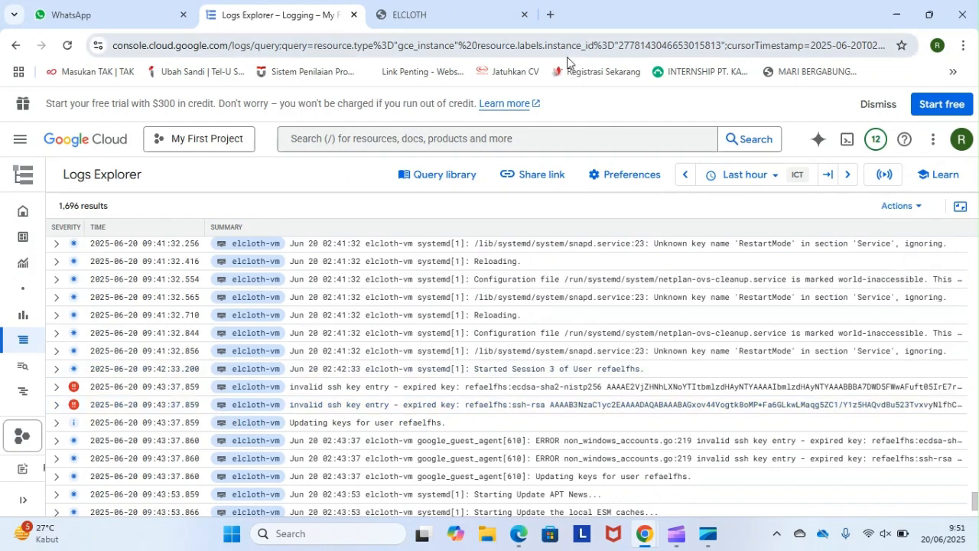
- Return to the ELCLOTH website and check the page from the hero section to the footer
left_click(424, 6)
scroll(397, 329, "down", 2)
scroll(397, 329, "up", 2)
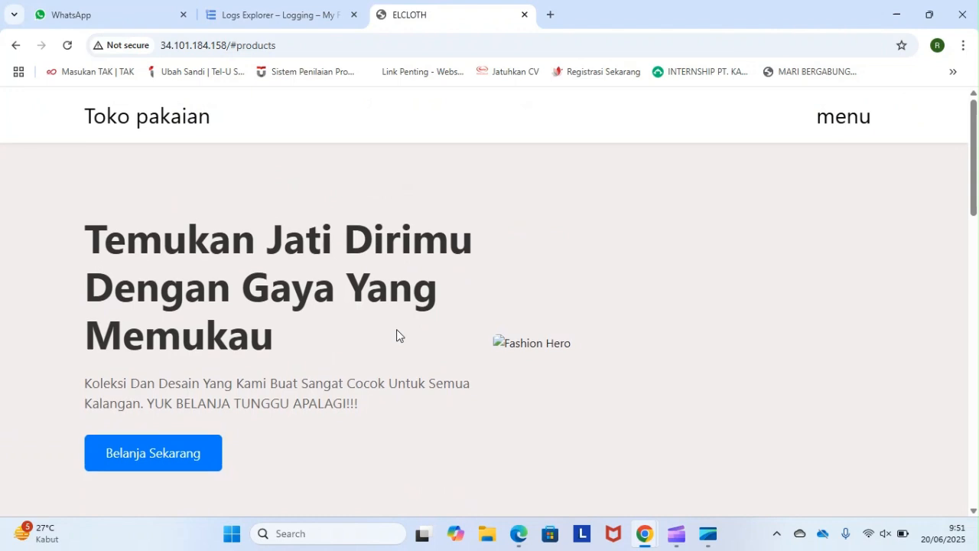
scroll(320, 266, "down", 3)
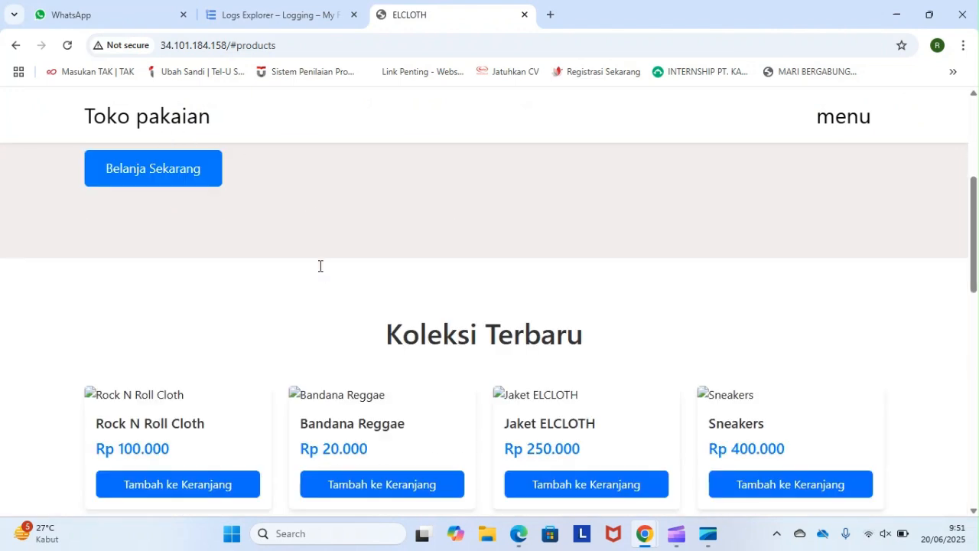
scroll(320, 266, "down", 1)
scroll(388, 293, "down", 10)
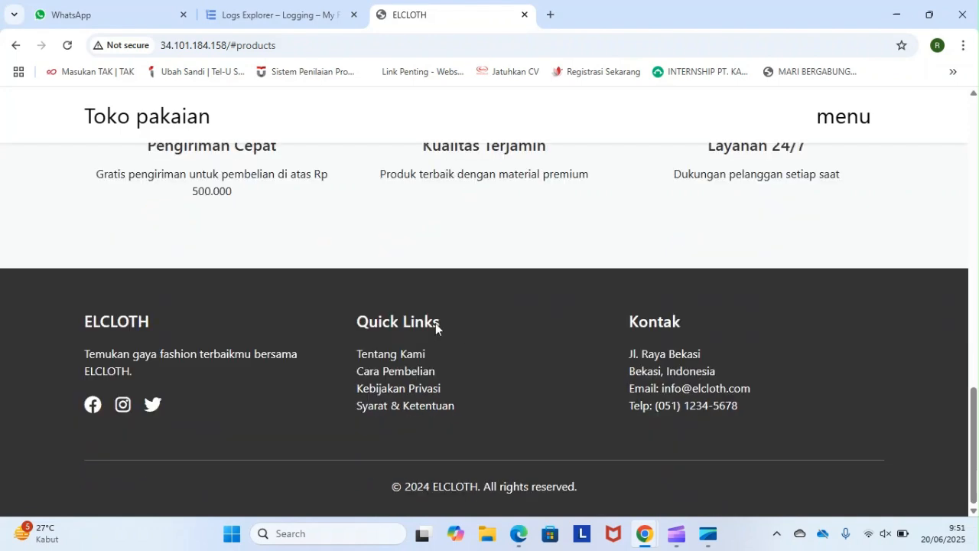
scroll(382, 320, "up", 15)
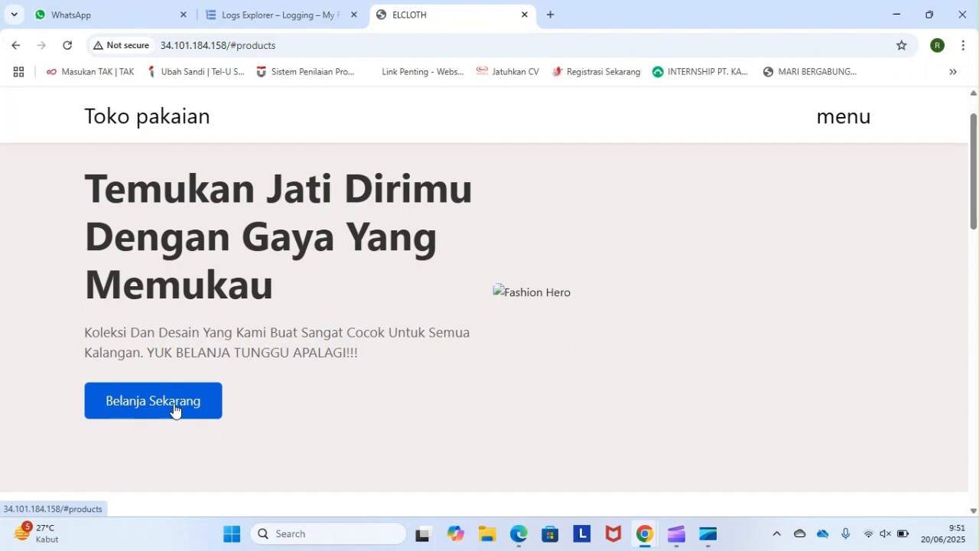
- Jump to the product section through Belanja Sekarang and view the sections below it
left_click(175, 407)
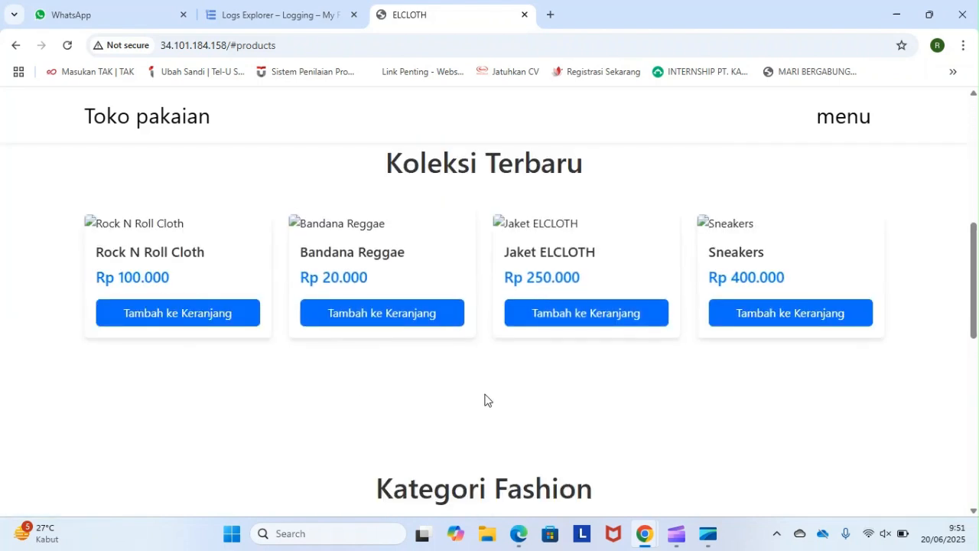
scroll(451, 405, "up", 1)
scroll(384, 477, "down", 3)
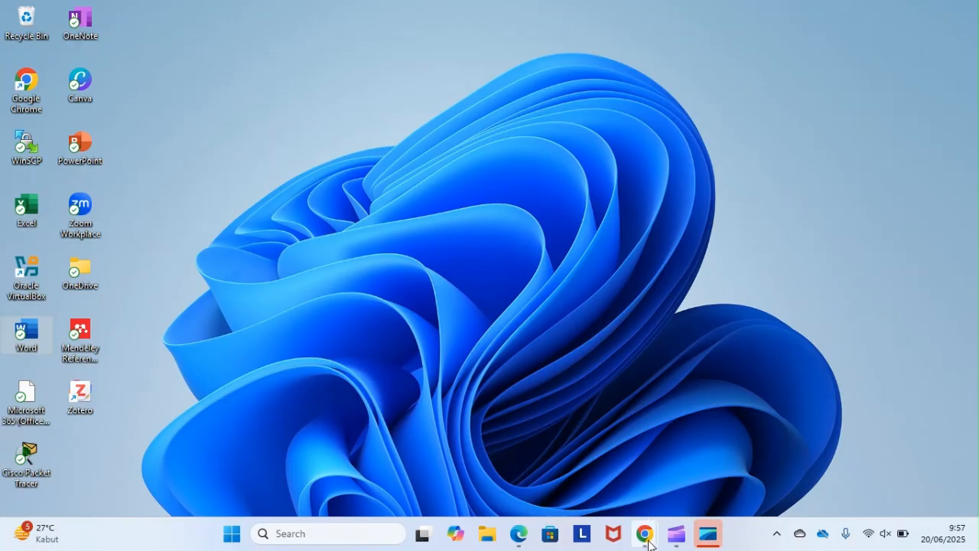
- Switch to the elcloth-vm SSH session and run sudo tail -n 50 /var/log/apache2/error.log to list the last Apache error entries
mouse_move(709, 534)
mouse_move(714, 464)
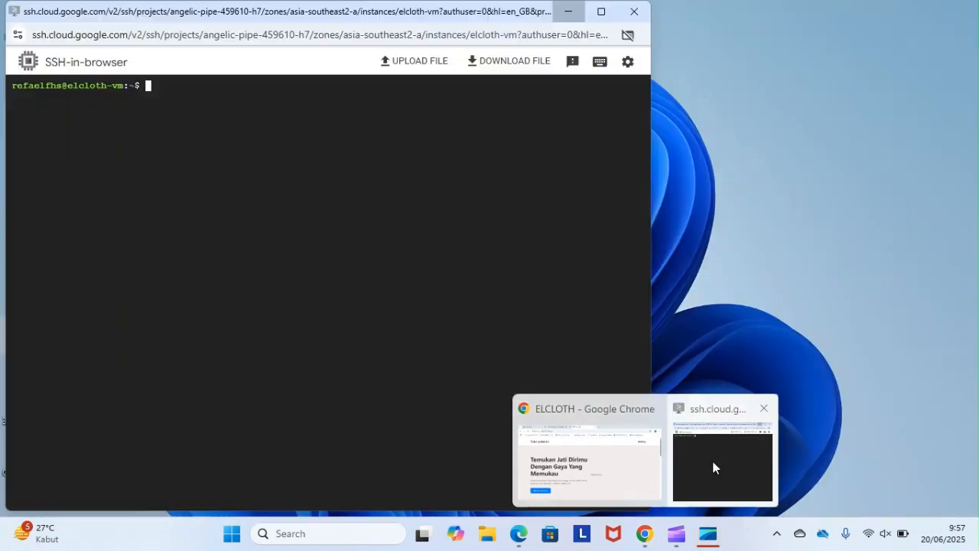
left_click(705, 458)
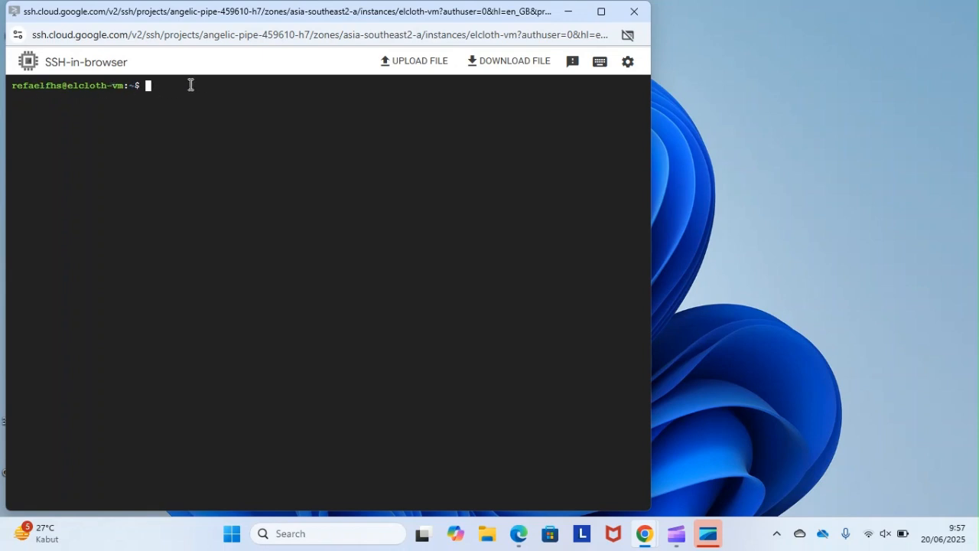
type("sudo tail -n 59")
key("BackSpace")
type("0 /var/log/")
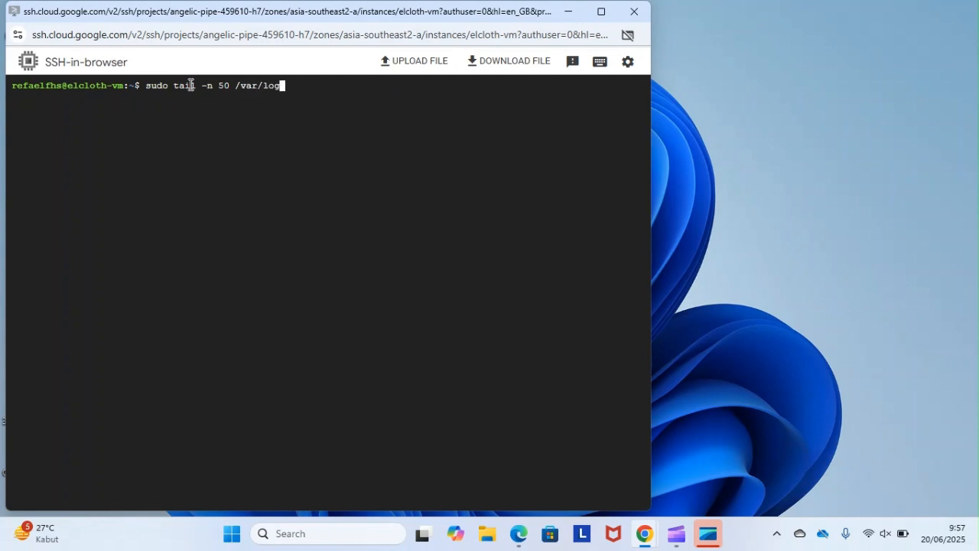
type("apache2/error.log")
key("Return")
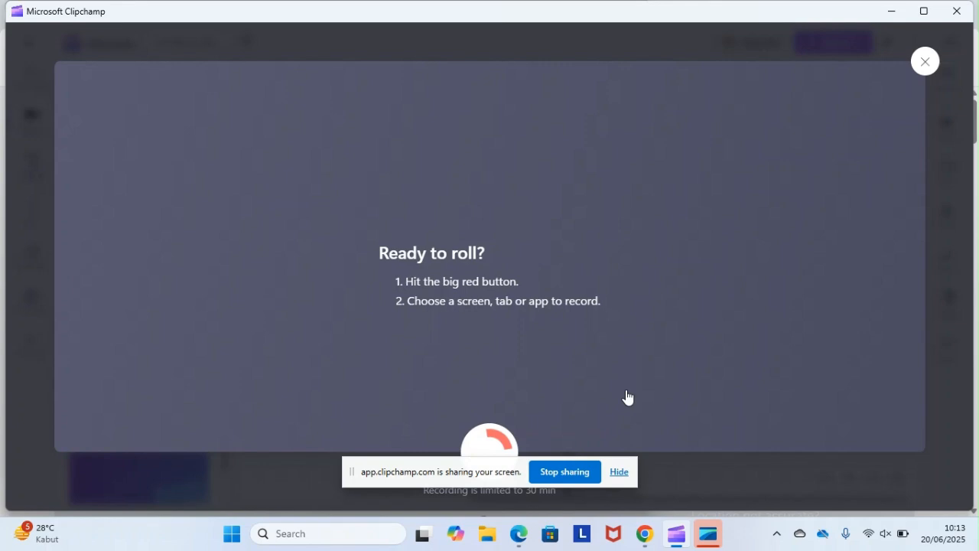
- Examine the Apache access log in the SSH window, and dismiss the ad covering the WhatIsMyIPAddress page in Chrome
mouse_move(645, 534)
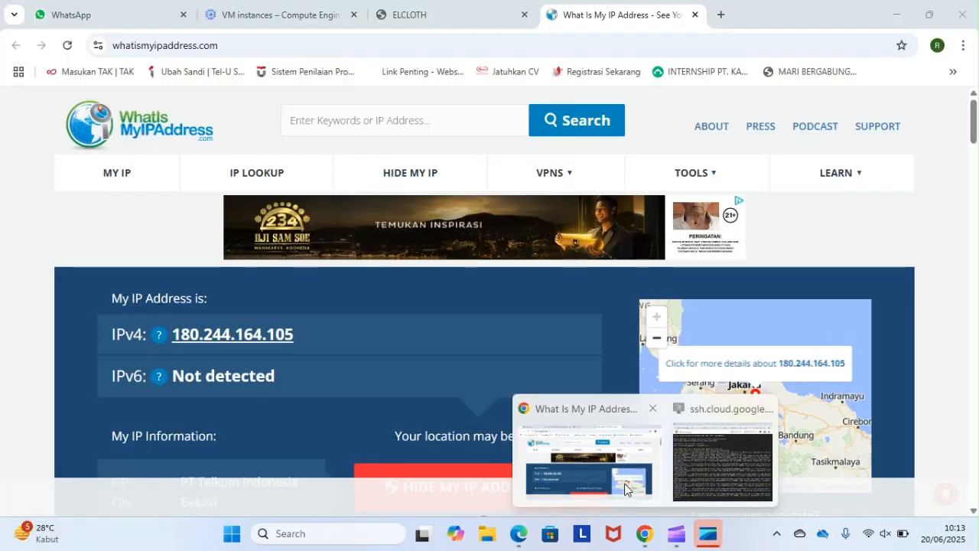
left_click(625, 490)
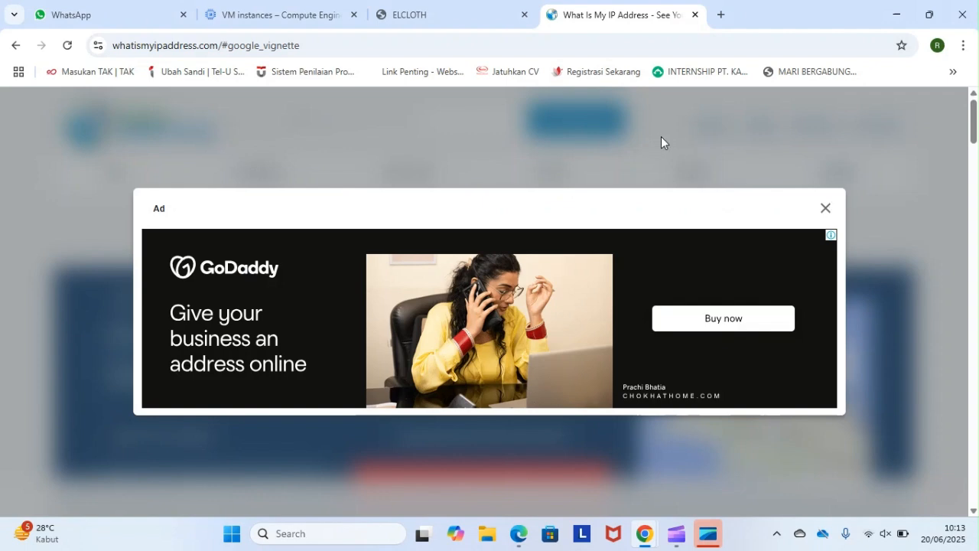
mouse_move(652, 526)
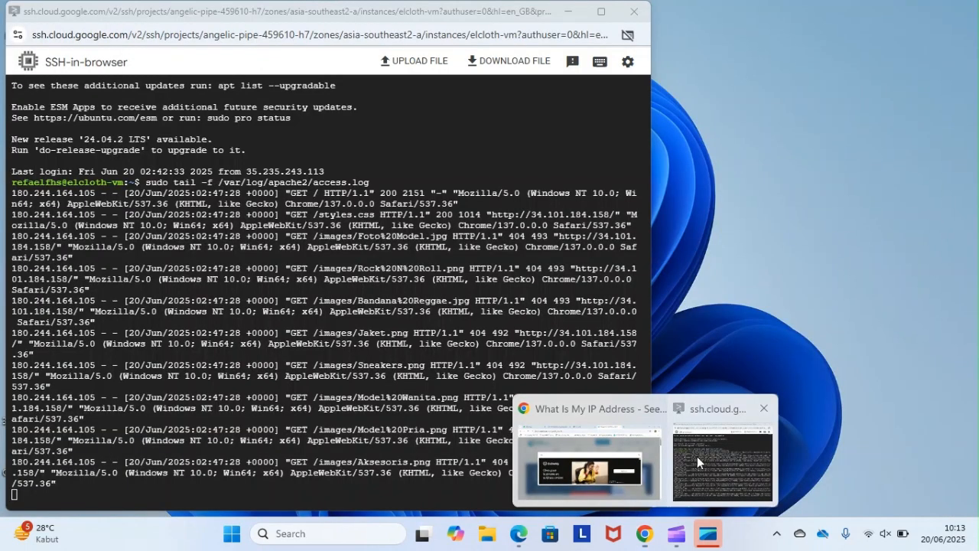
left_click(697, 457)
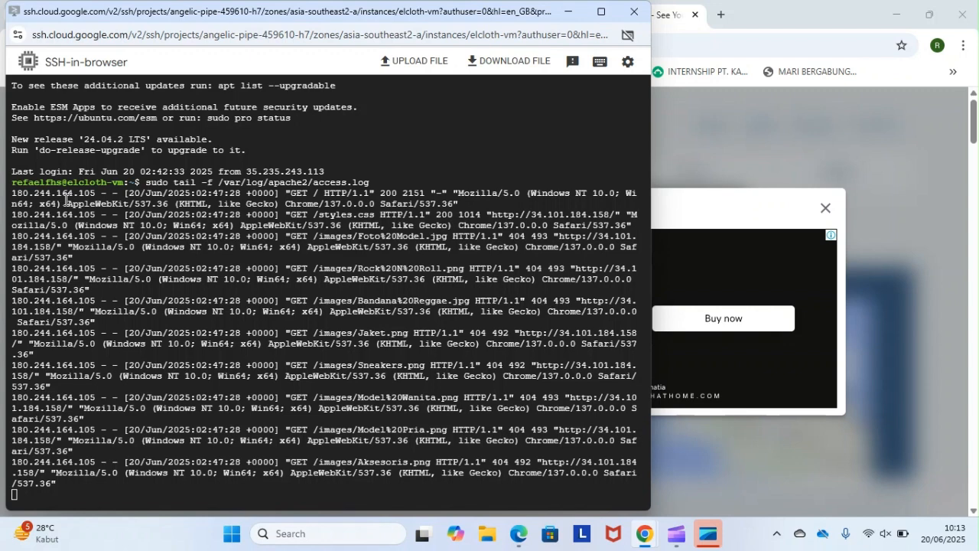
left_click(567, 13)
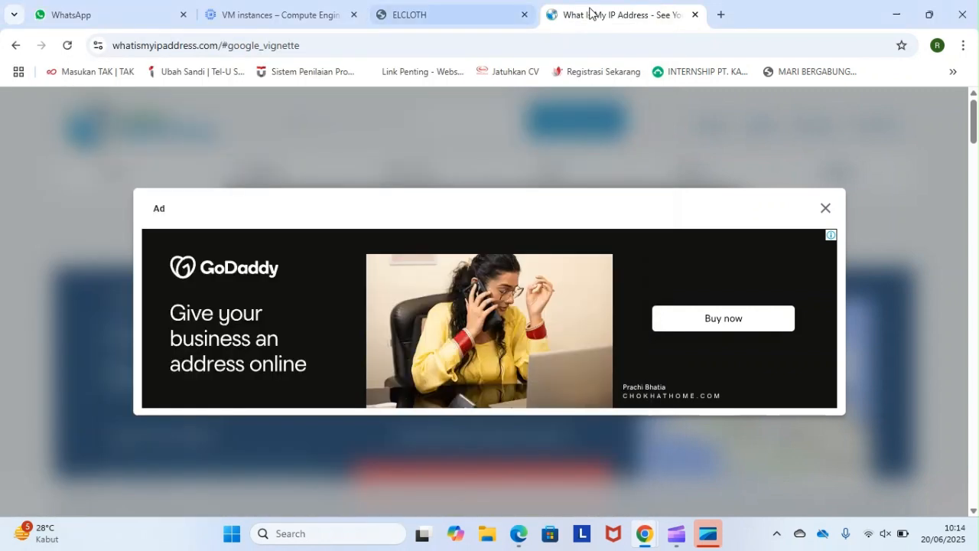
left_click(826, 210)
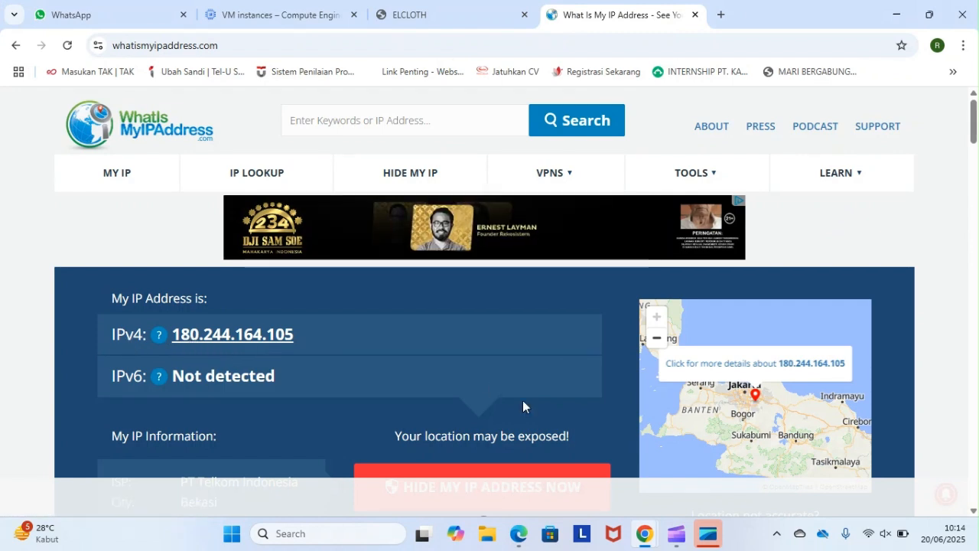
- Arrange the WhatIsMyIPAddress page and the SSH window side by side, with the terminal on the right half of the screen
mouse_move(645, 533)
mouse_move(704, 483)
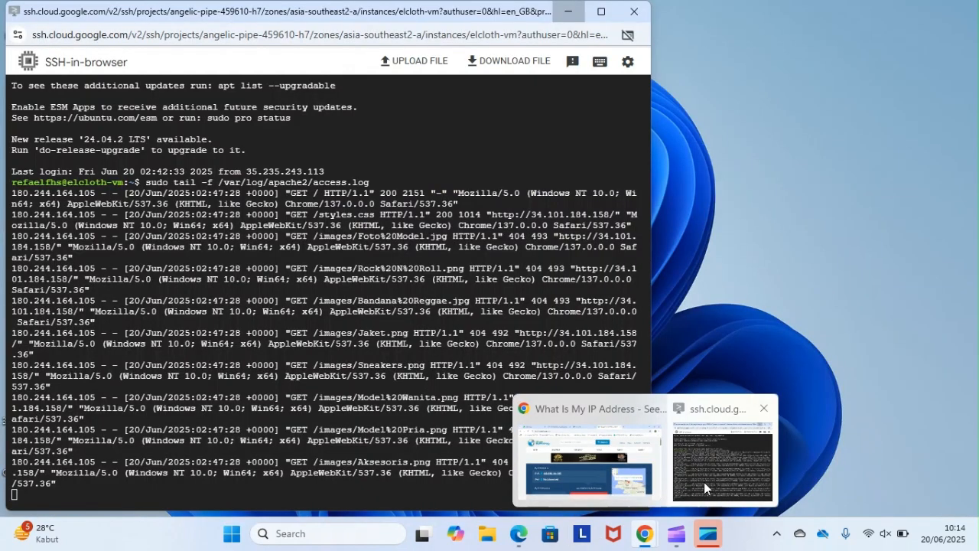
left_click(704, 488)
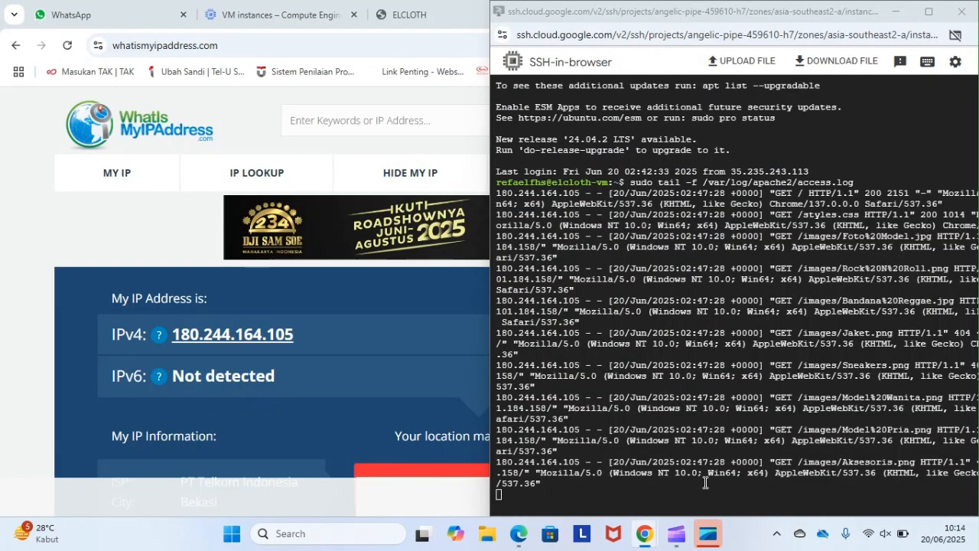
key("super+Right")
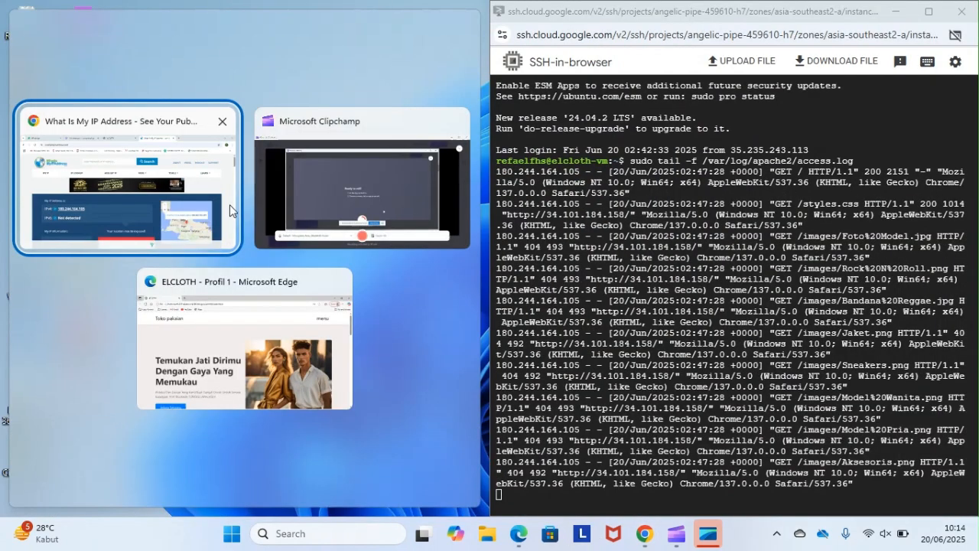
left_click(131, 211)
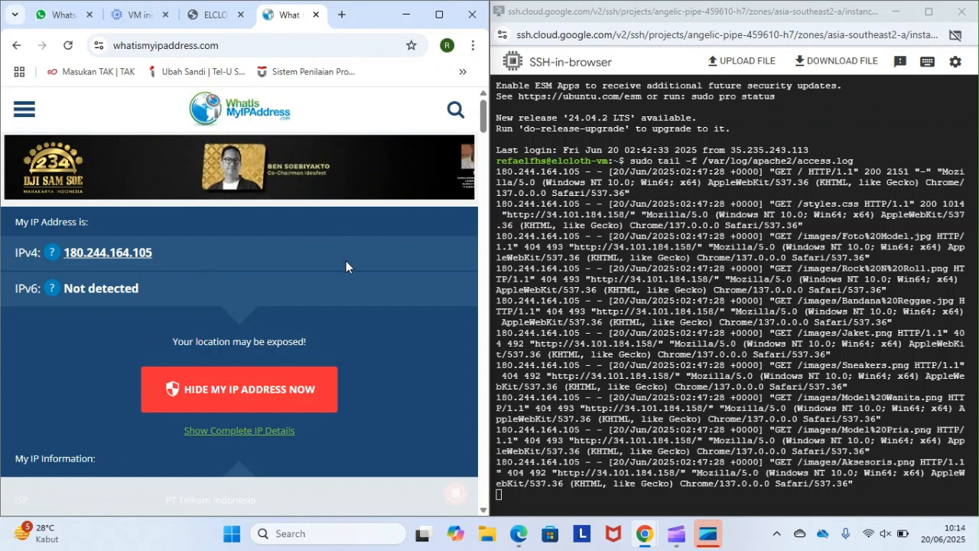
- Compare the public IPv4 address and IP information on WhatIsMyIPAddress with the client addresses in the Apache access log
scroll(346, 261, "down", 2)
scroll(346, 261, "up", 1)
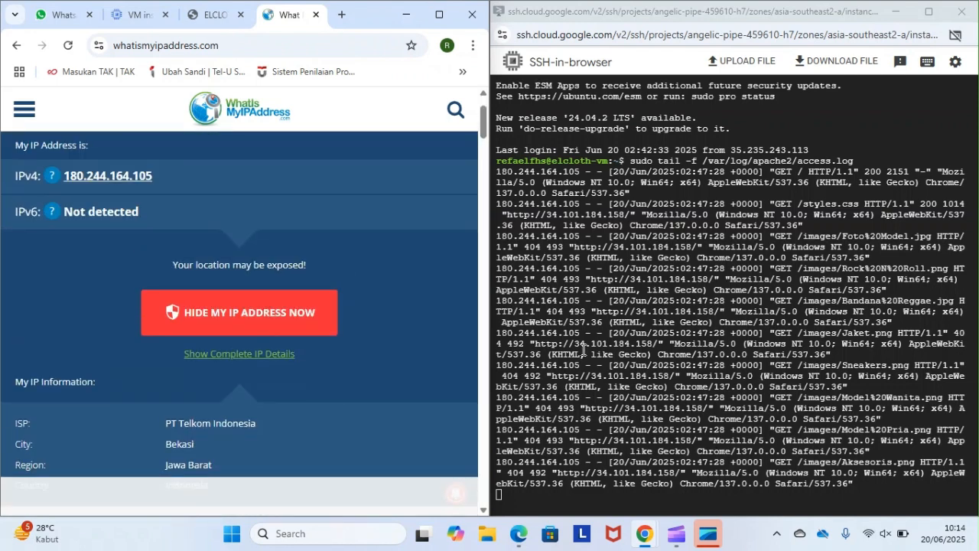
mouse_move(651, 537)
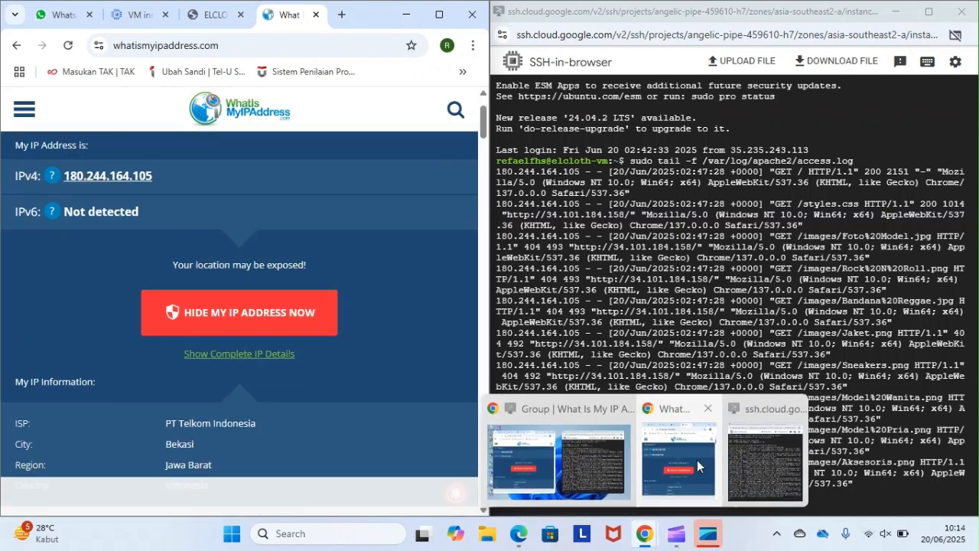